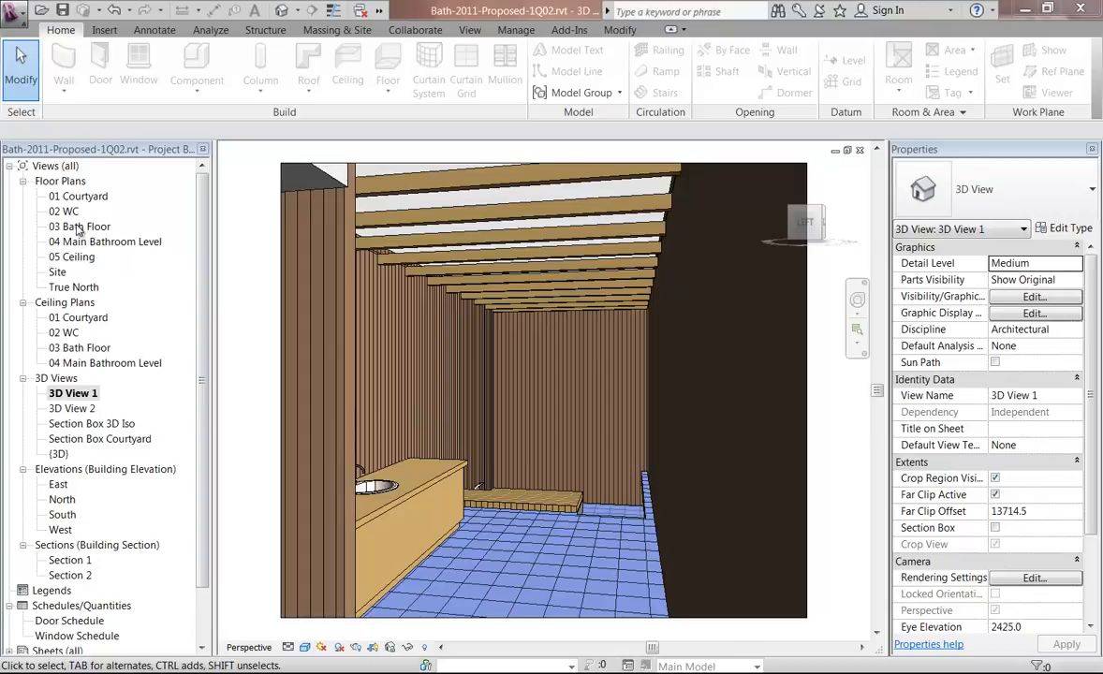
# In the 03 Bath Floor plan, draw two vertical reference planes through the bathroom, one just inside each end wall.
pyautogui.doubleClick(79, 227)
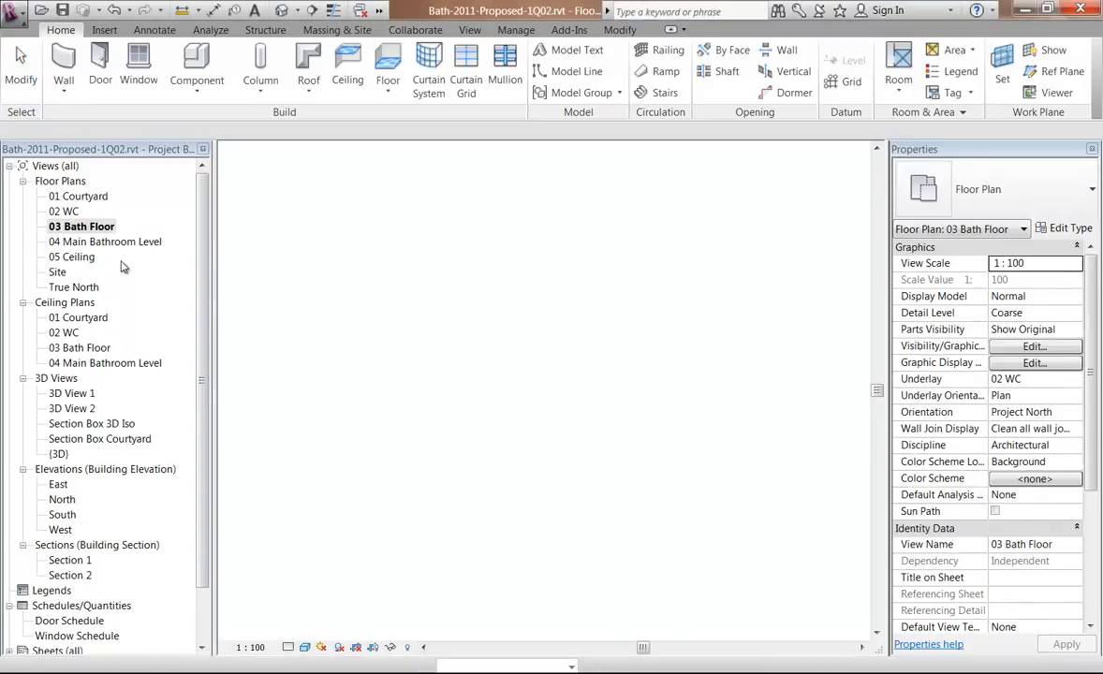
pyautogui.scroll(2, 521, 427)
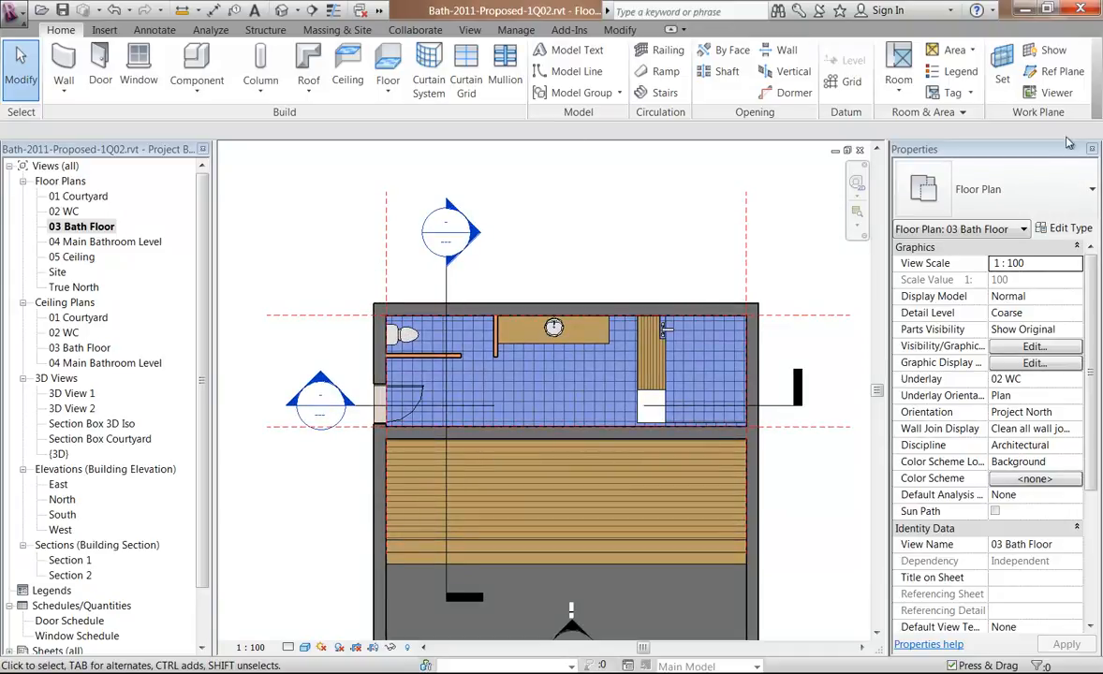
pyautogui.click(1058, 71)
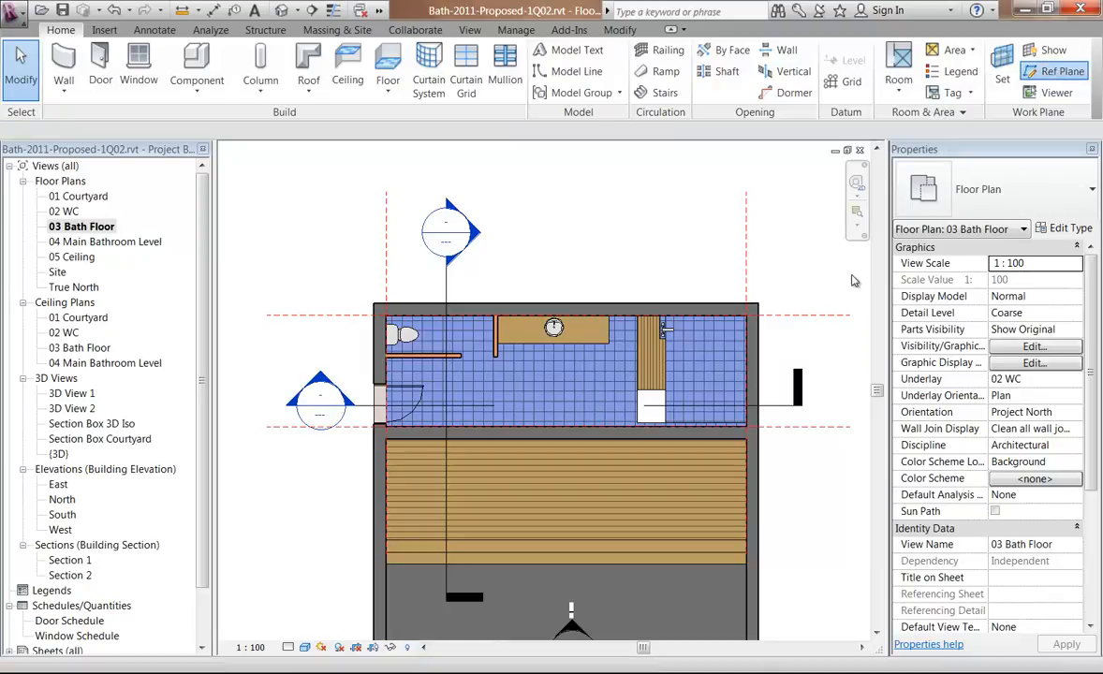
pyautogui.click(727, 273)
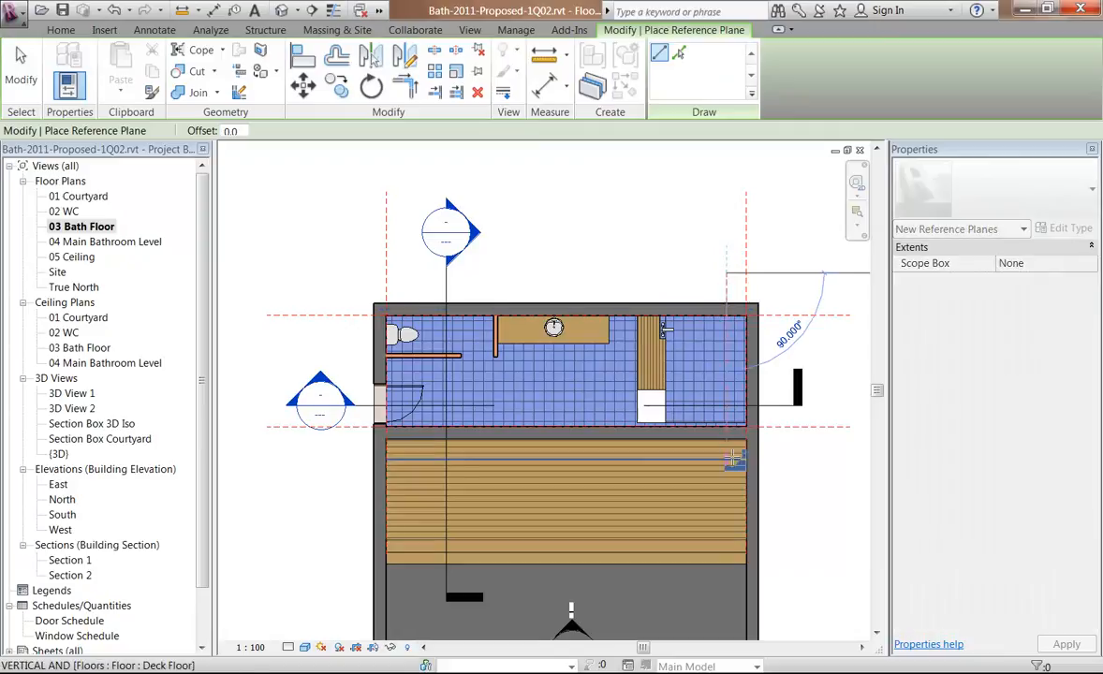
pyautogui.click(726, 471)
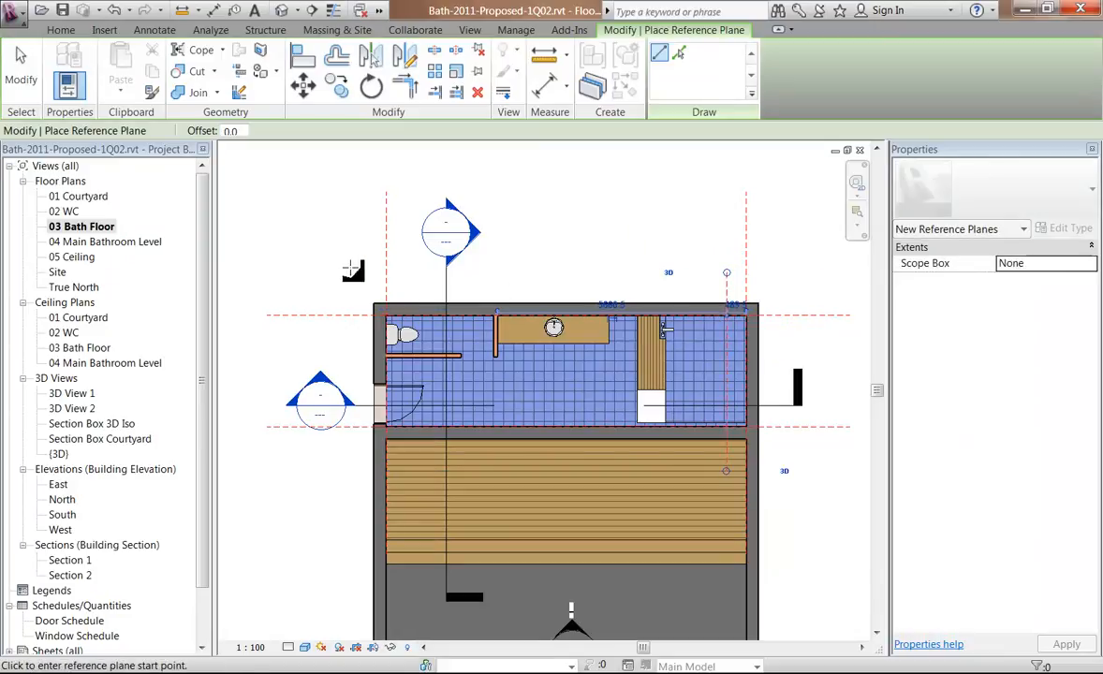
pyautogui.click(405, 273)
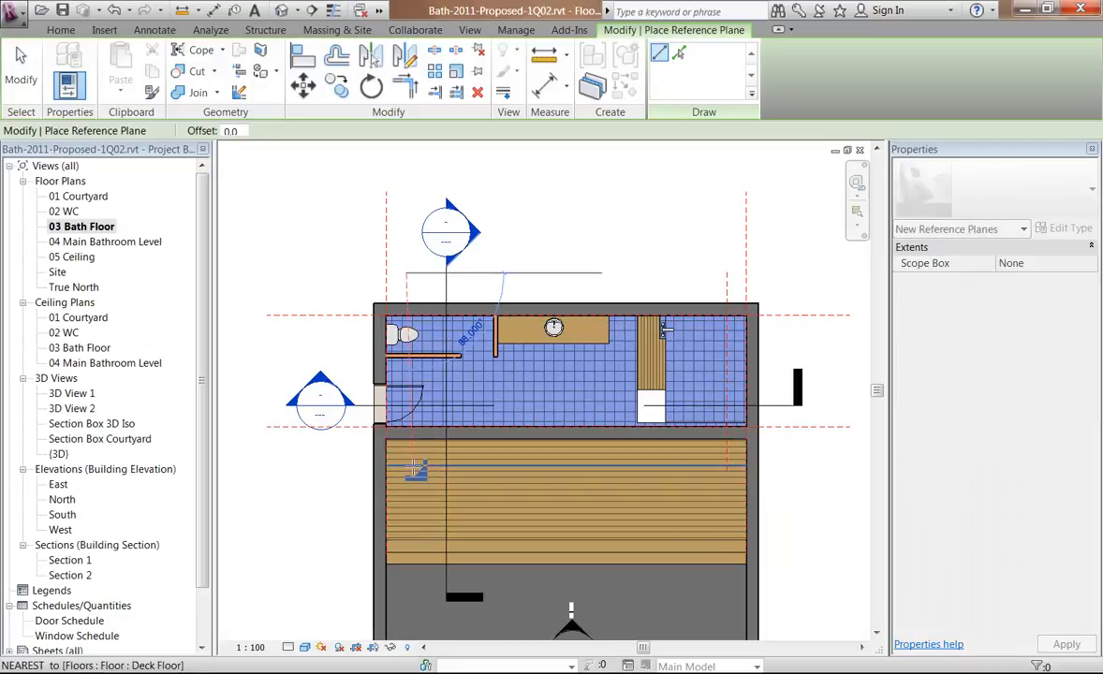
pyautogui.click(405, 456)
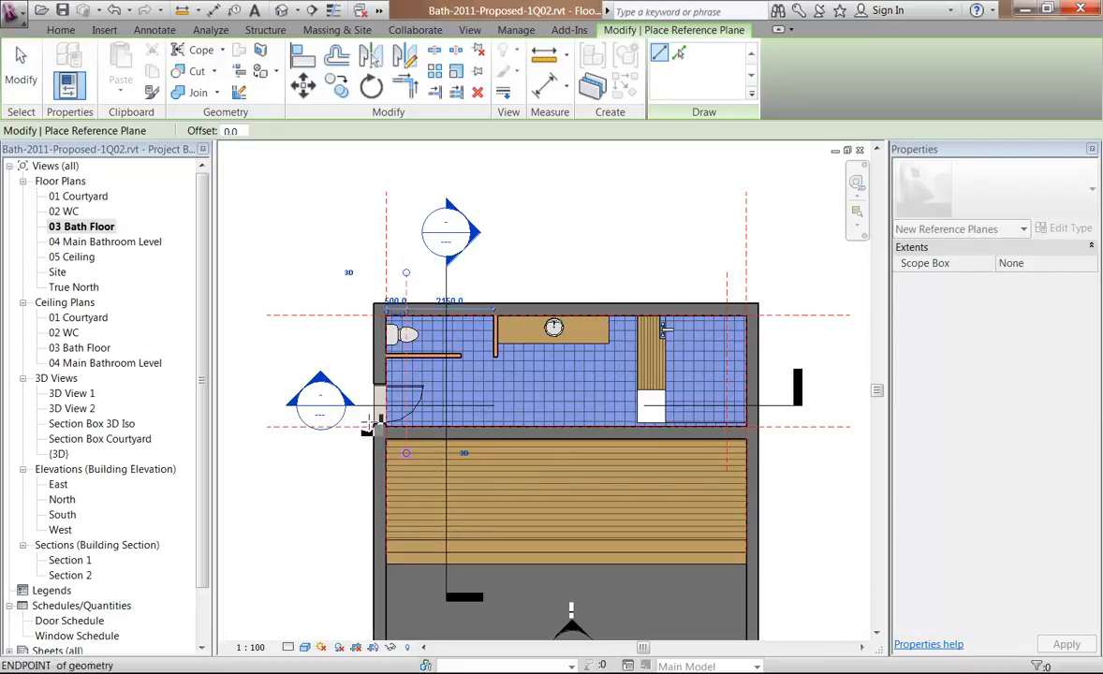
pyautogui.press('Escape')
pyautogui.press('Escape')
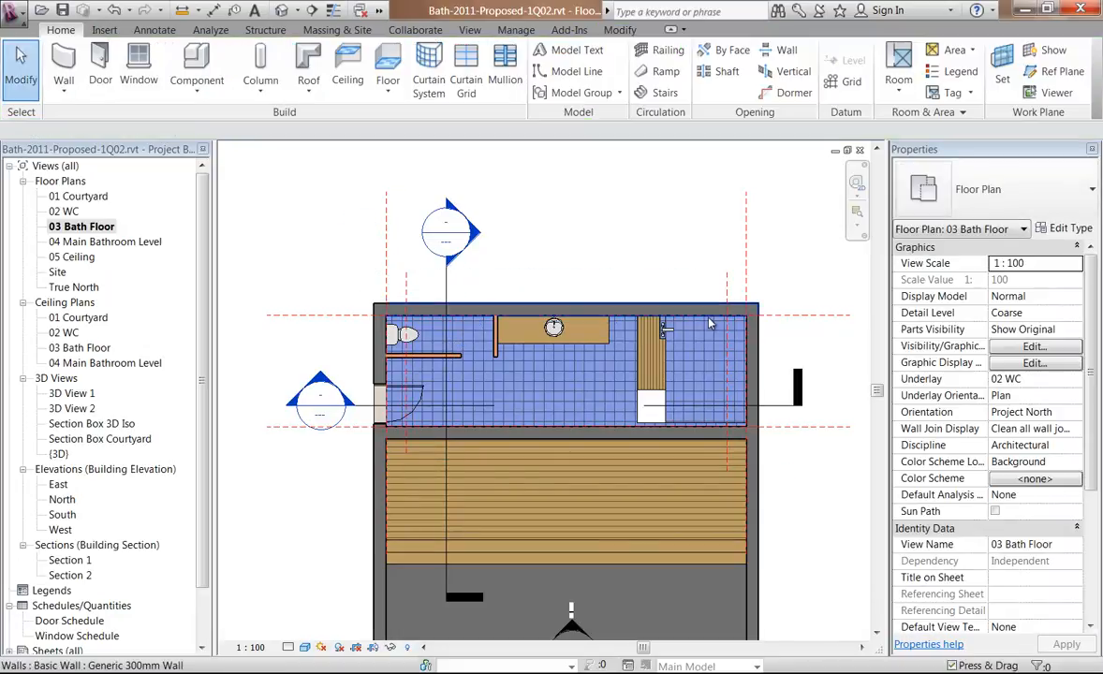
# Set the right-hand reference plane's distance from the inner face of the shower end wall to 500.
pyautogui.click(731, 472)
pyautogui.click(734, 474)
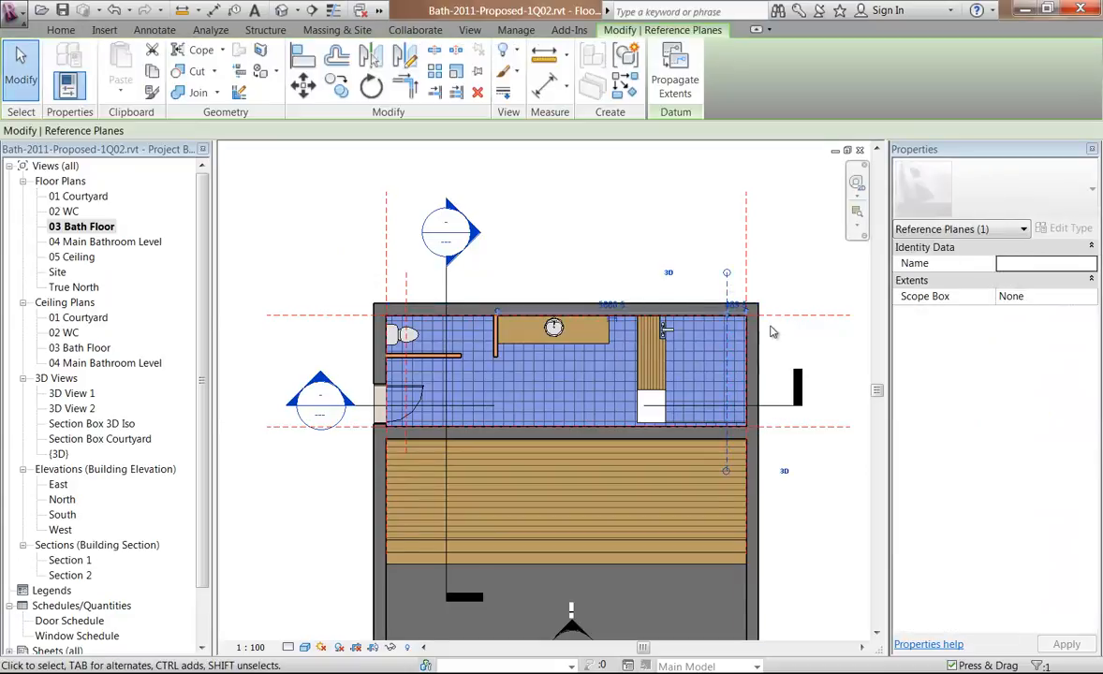
pyautogui.scroll(5, 764, 316)
pyautogui.scroll(1, 676, 275)
pyautogui.moveTo(673, 280); pyautogui.dragTo(625, 269, button='middle')
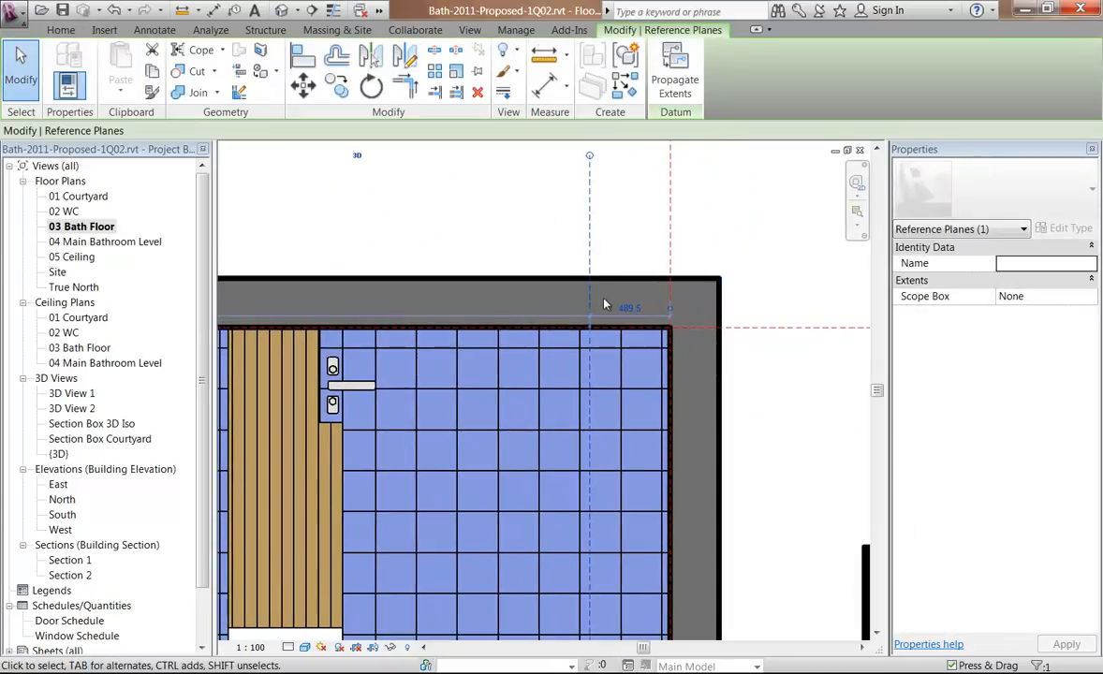
pyautogui.click(628, 307)
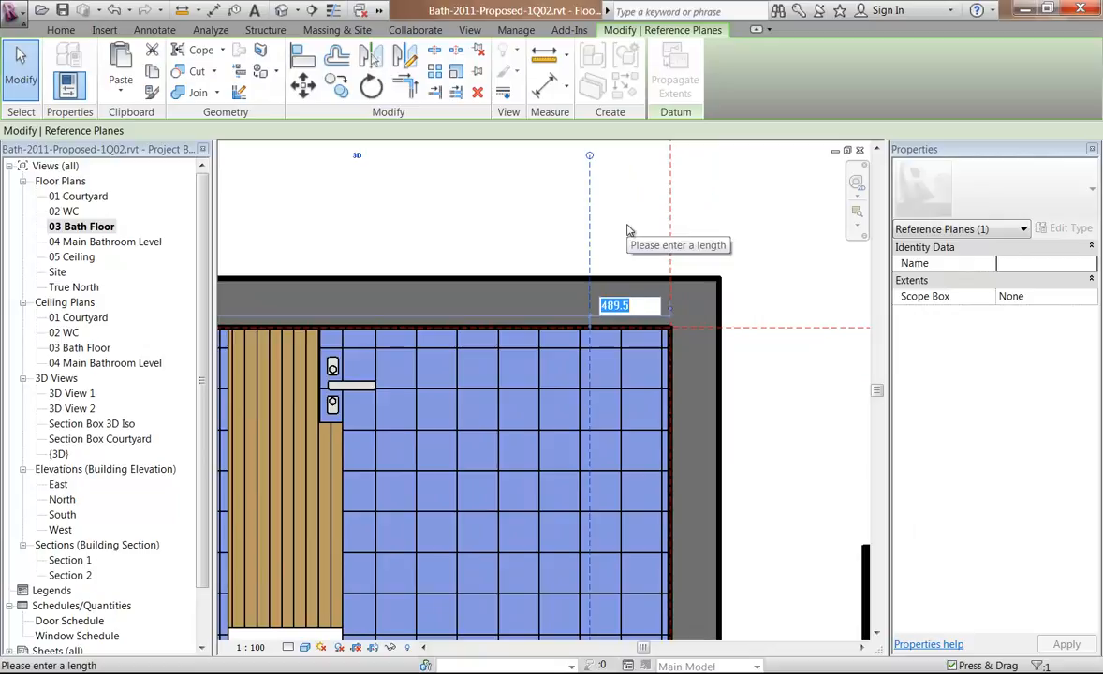
pyautogui.write('500')
pyautogui.press('Return')
# Check the left-hand reference plane's distance from the inner face of the end wall beside the toilet.
pyautogui.scroll(-3, 520, 269)
pyautogui.moveTo(276, 344); pyautogui.dragTo(556, 338, button='middle')
pyautogui.scroll(-2, 450, 348)
pyautogui.scroll(2, 390, 317)
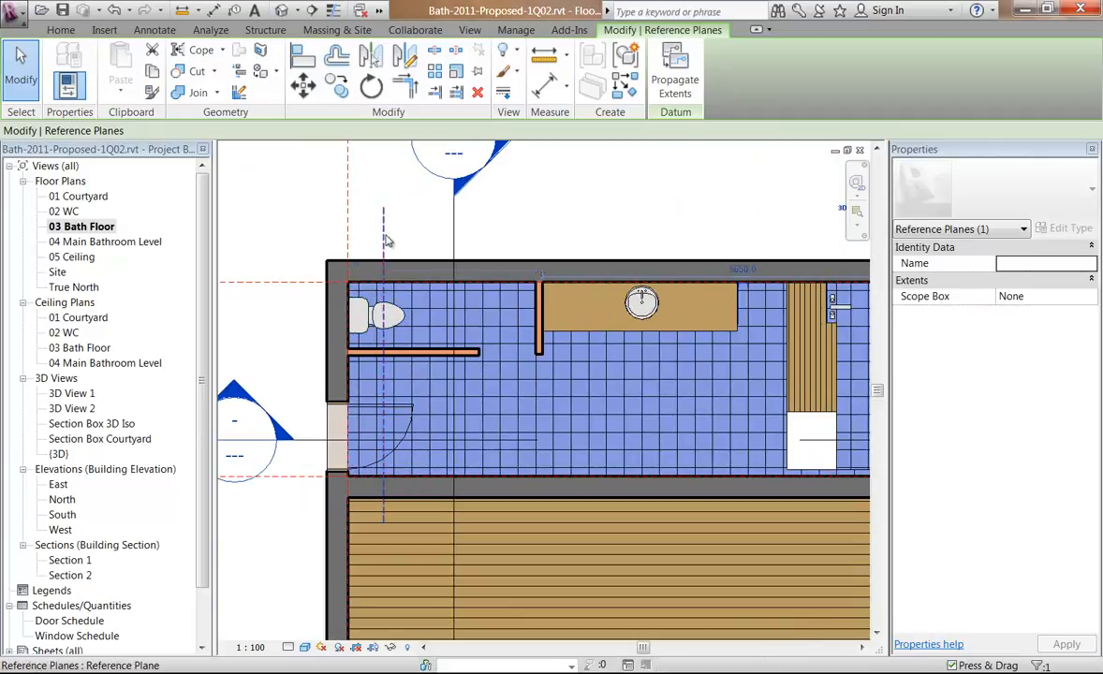
pyautogui.scroll(4, 363, 266)
pyautogui.click(357, 272)
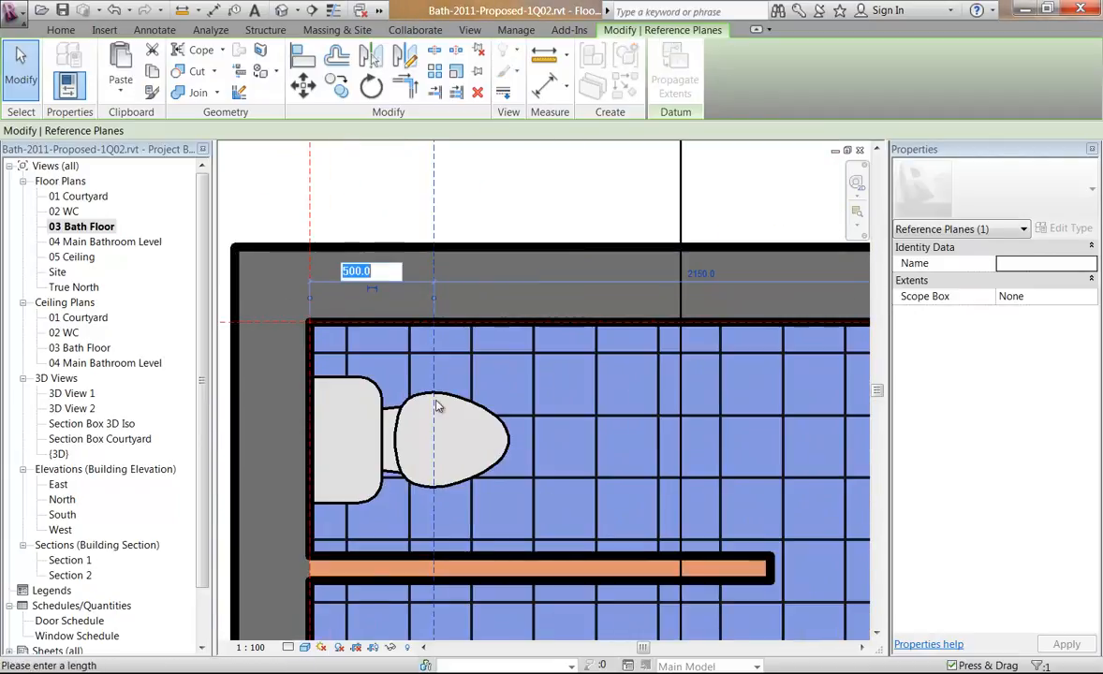
pyautogui.press('Escape')
pyautogui.scroll(-5, 376, 197)
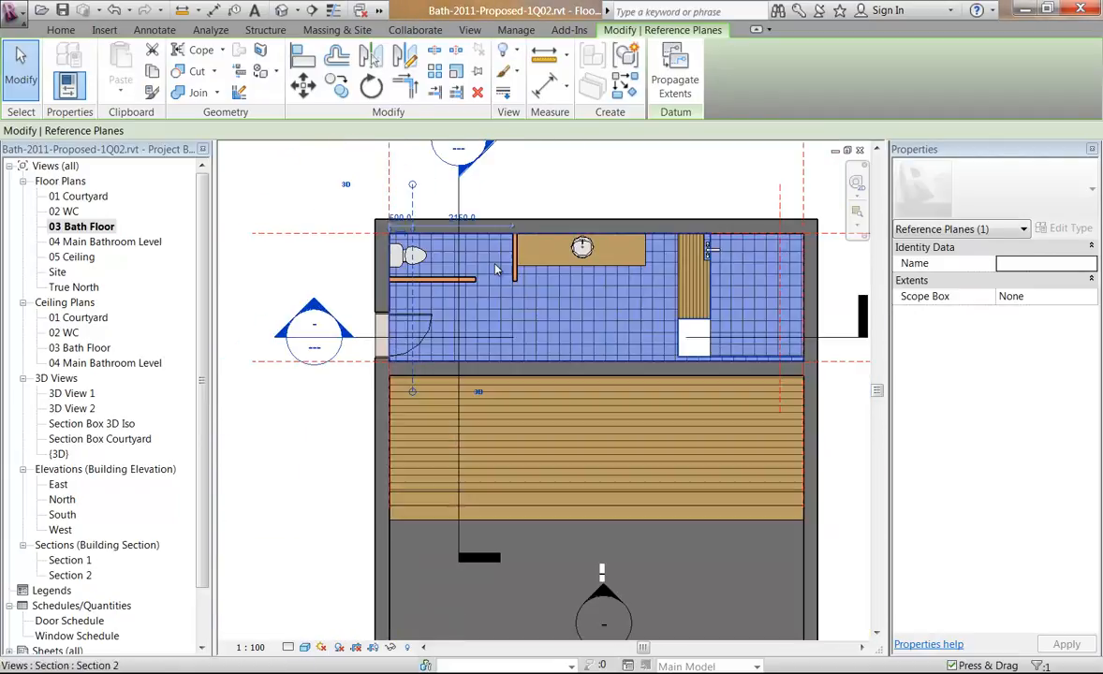
pyautogui.click(498, 248)
pyautogui.moveTo(485, 229); pyautogui.dragTo(507, 251, button='middle')
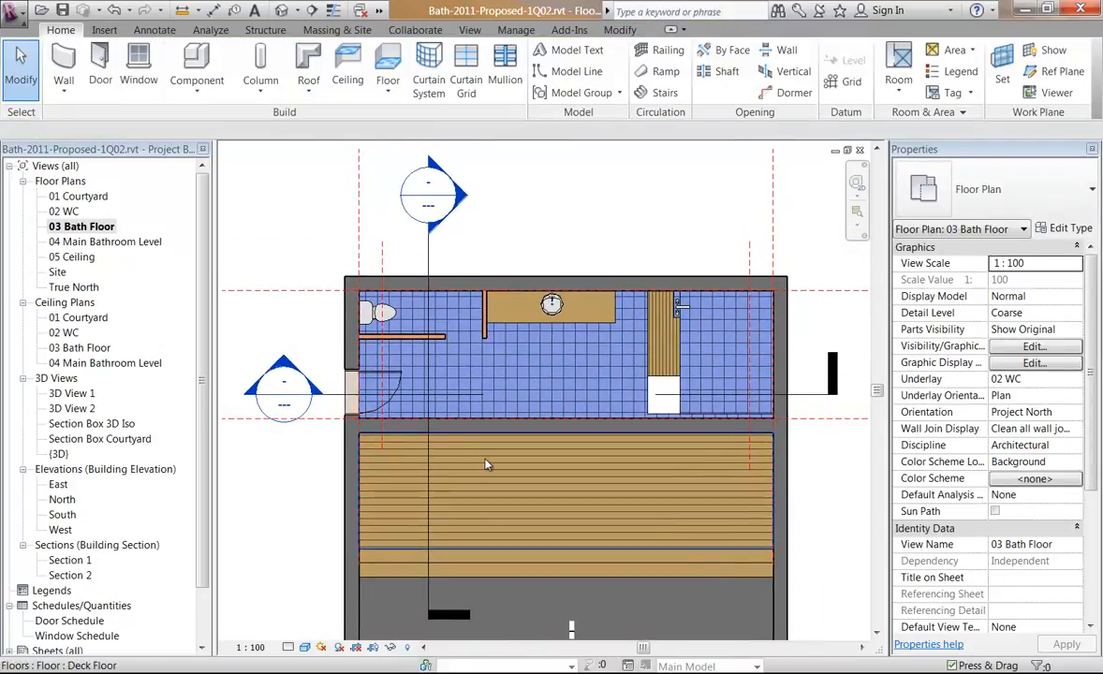
# Start editing the profile of the wall between the bathroom and the timber deck in the South elevation.
pyautogui.click(497, 435)
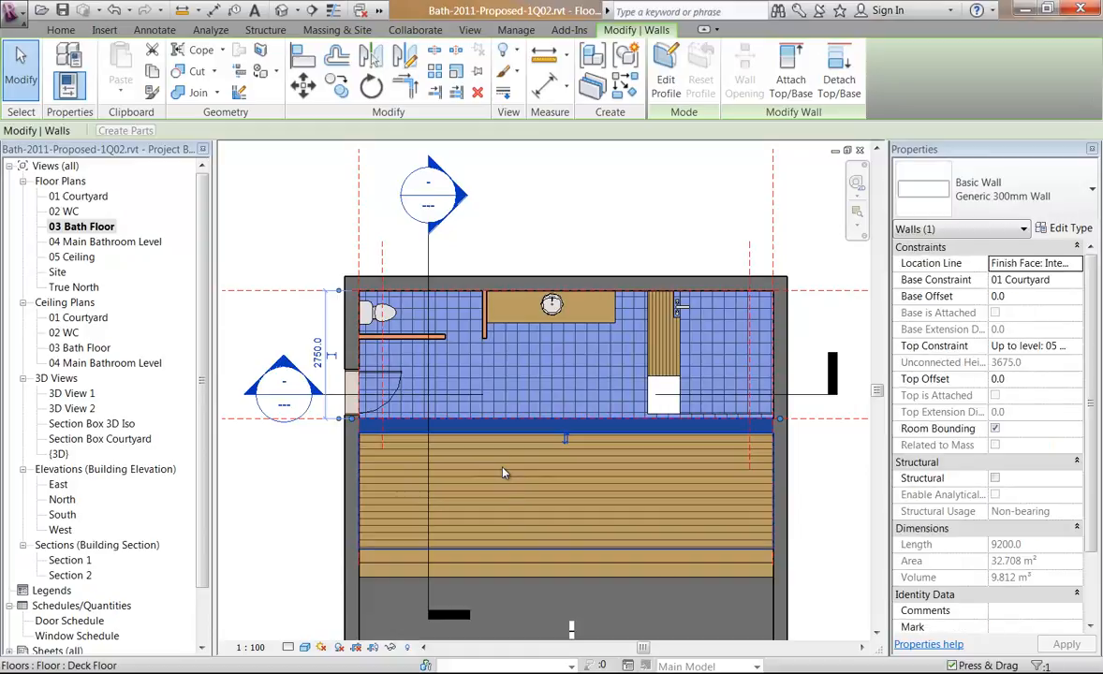
pyautogui.click(567, 216)
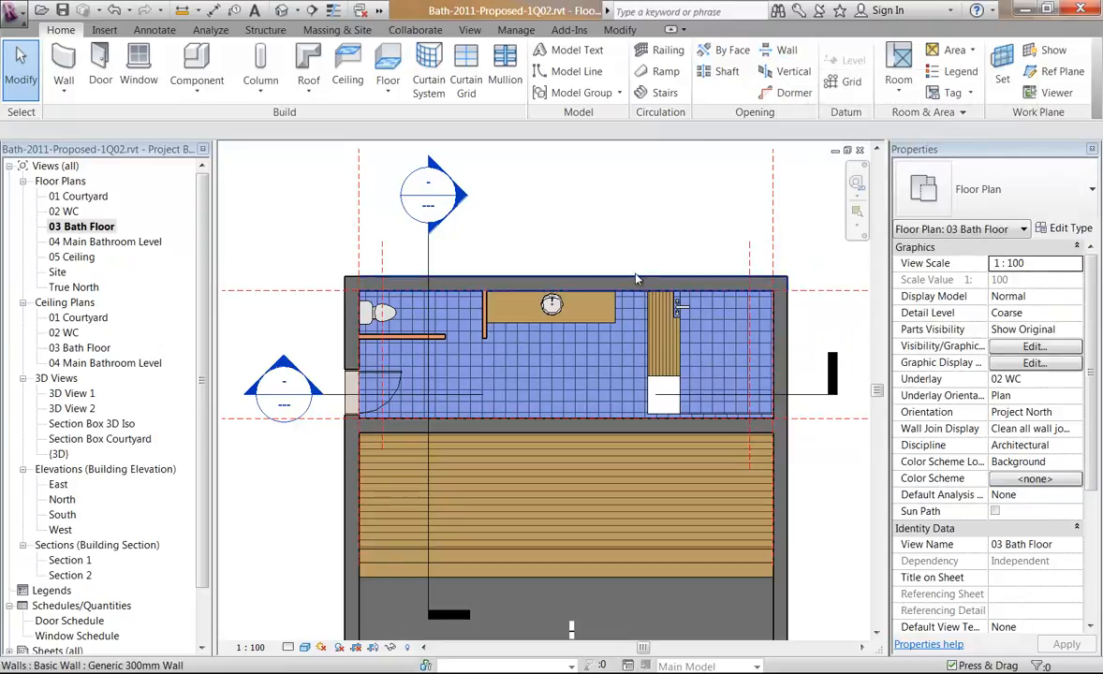
pyautogui.click(562, 427)
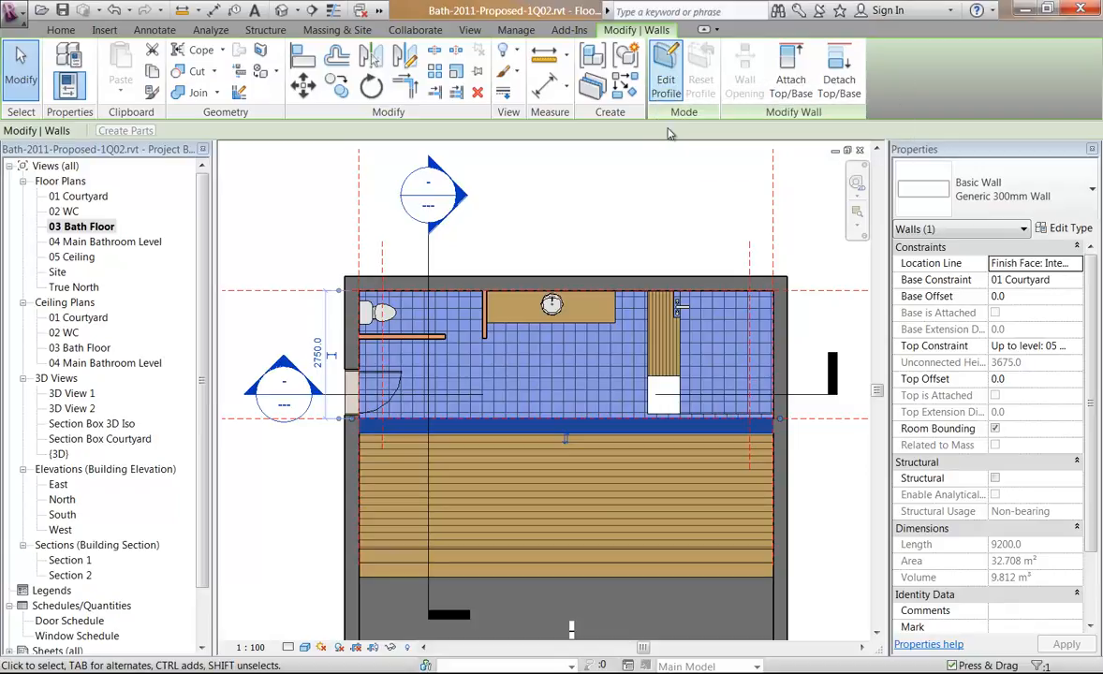
pyautogui.click(656, 64)
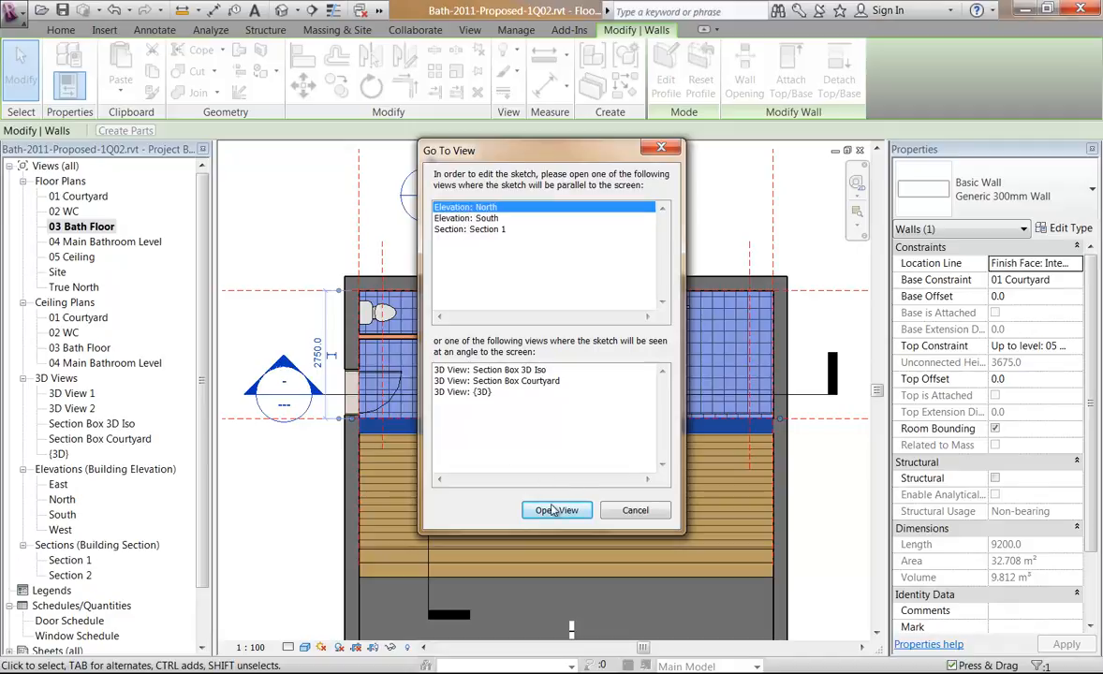
pyautogui.click(543, 218)
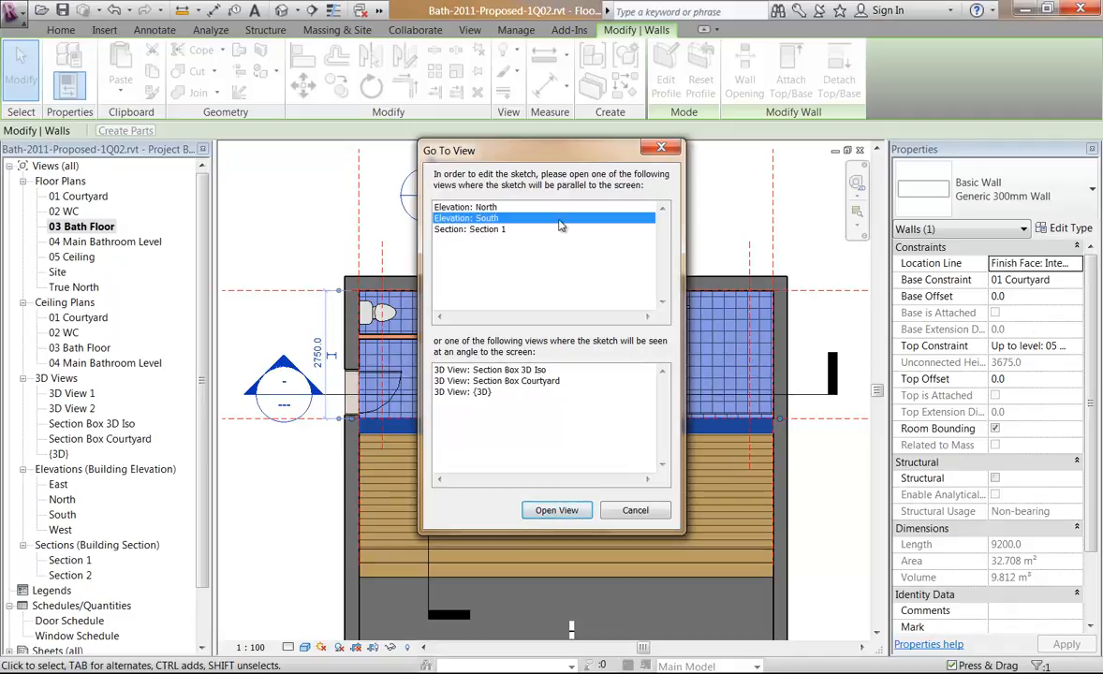
pyautogui.click(554, 510)
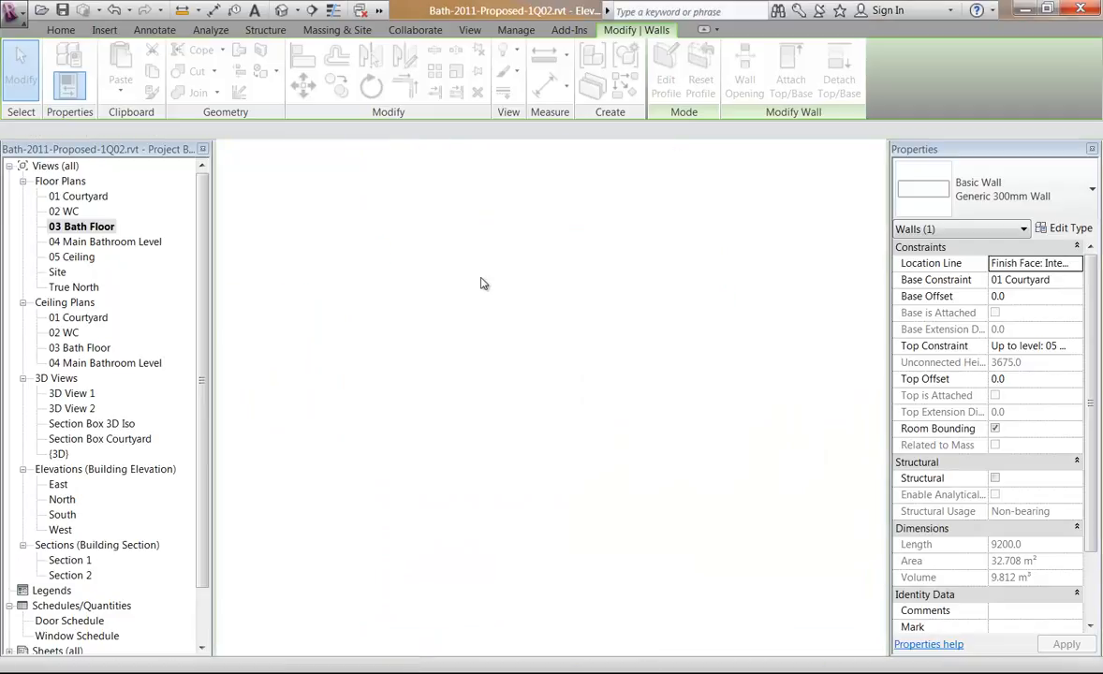
# Create vertical profile sketch lines from the two inner reference planes using Pick Lines.
pyautogui.scroll(4, 468, 369)
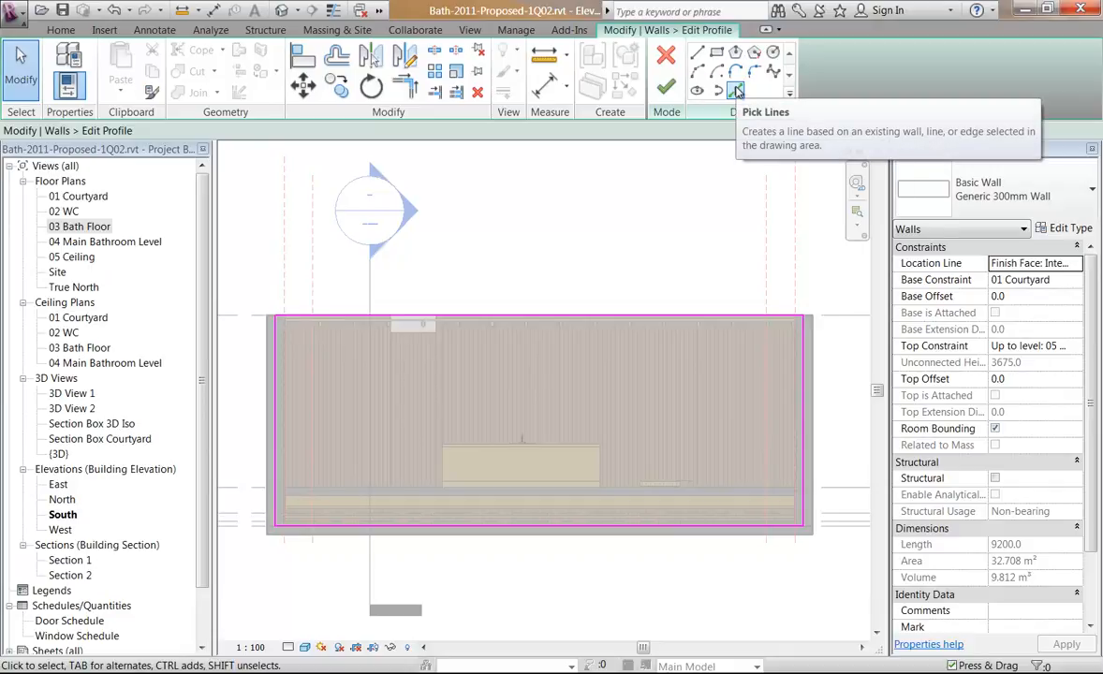
pyautogui.click(736, 91)
pyautogui.click(764, 267)
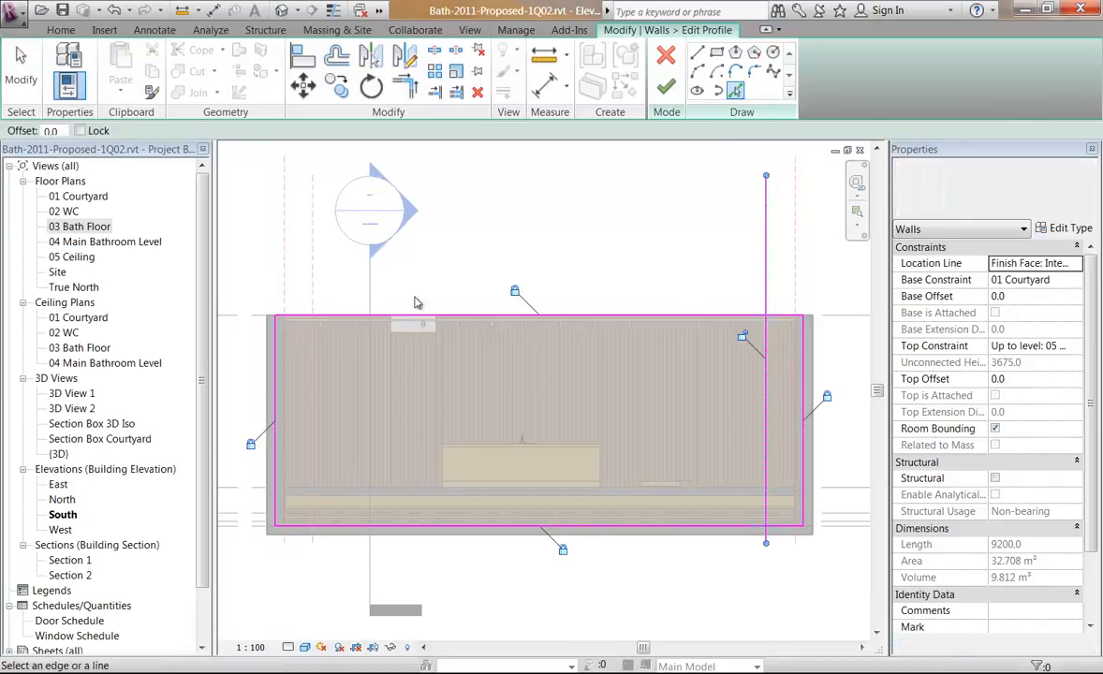
pyautogui.click(313, 283)
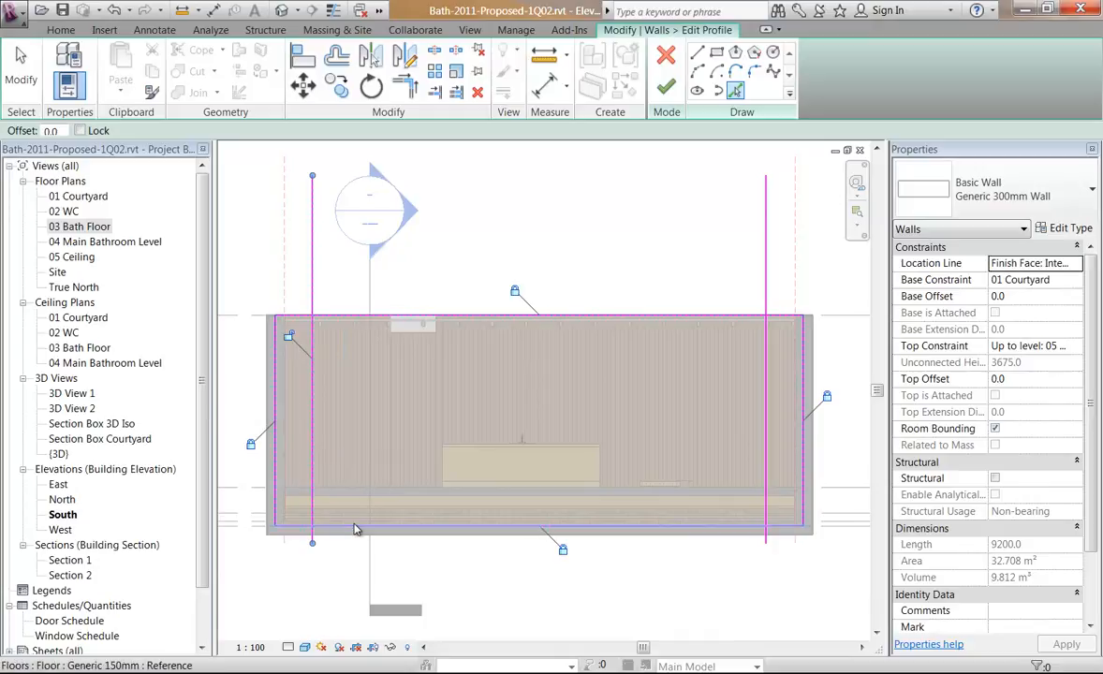
# Pick the 04 Main Bathroom Level line to create a horizontal profile sketch line, and end line picking.
pyautogui.moveTo(707, 482); pyautogui.dragTo(637, 471, button='middle')
pyautogui.scroll(4, 770, 477)
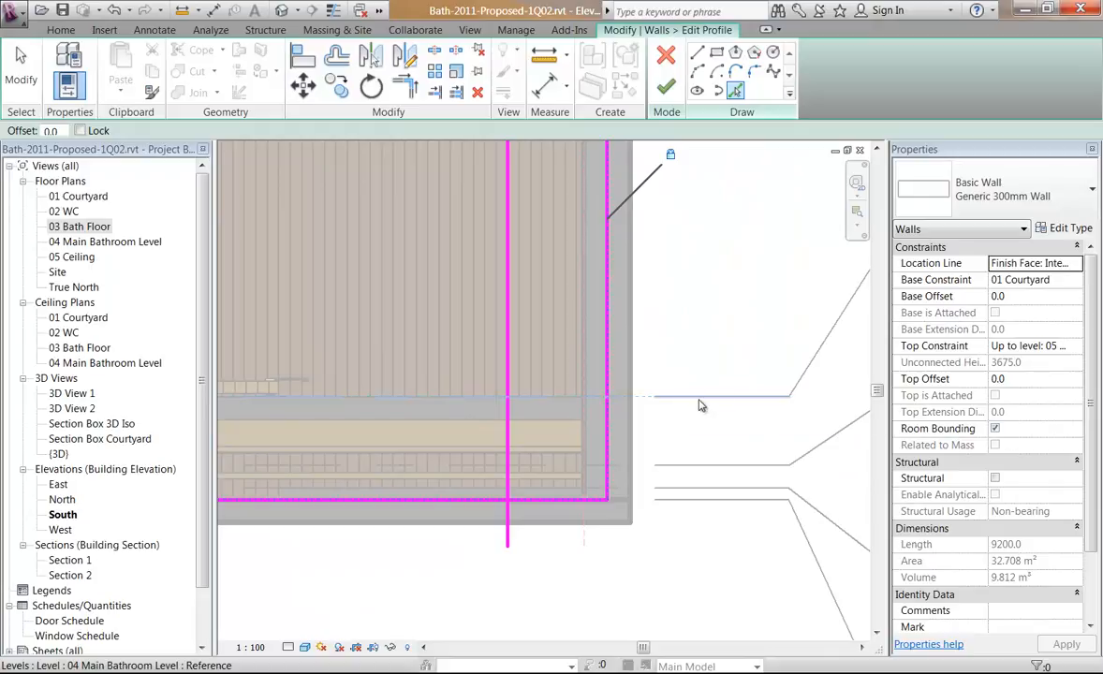
pyautogui.click(702, 402)
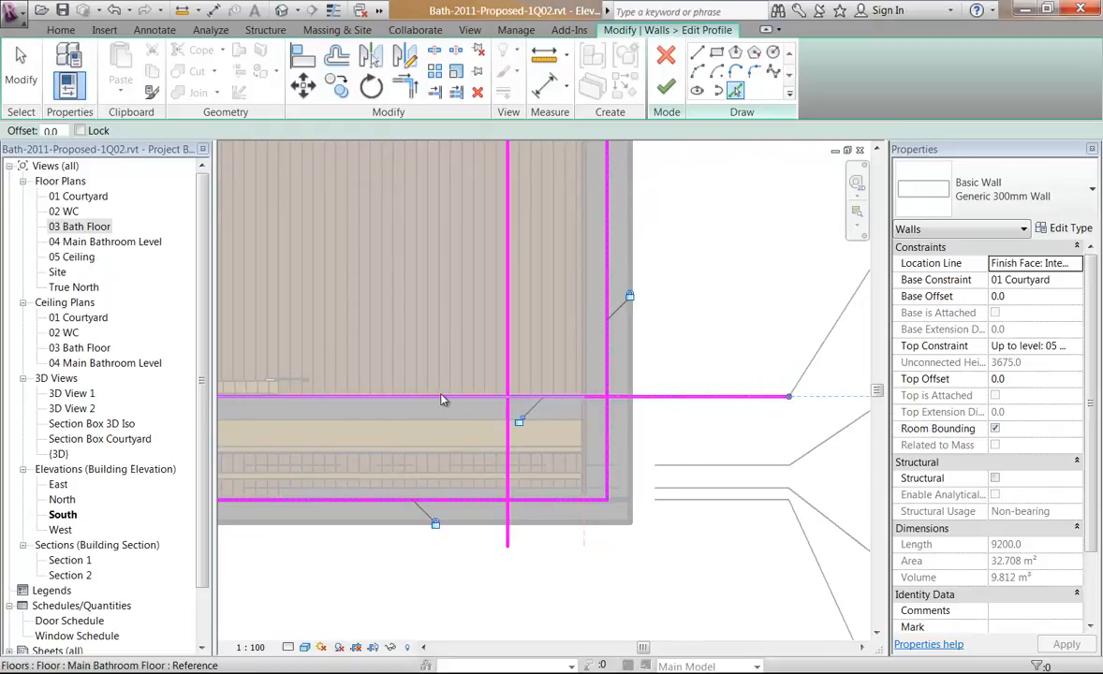
pyautogui.scroll(-4, 448, 407)
pyautogui.scroll(-3, 447, 407)
pyautogui.moveTo(428, 410)
pyautogui.mouseDown(button='middle')
pyautogui.moveTo(553, 441)
pyautogui.moveTo(591, 438)
pyautogui.mouseUp(button='middle')
pyautogui.scroll(4, 544, 433)
pyautogui.scroll(-1, 574, 456)
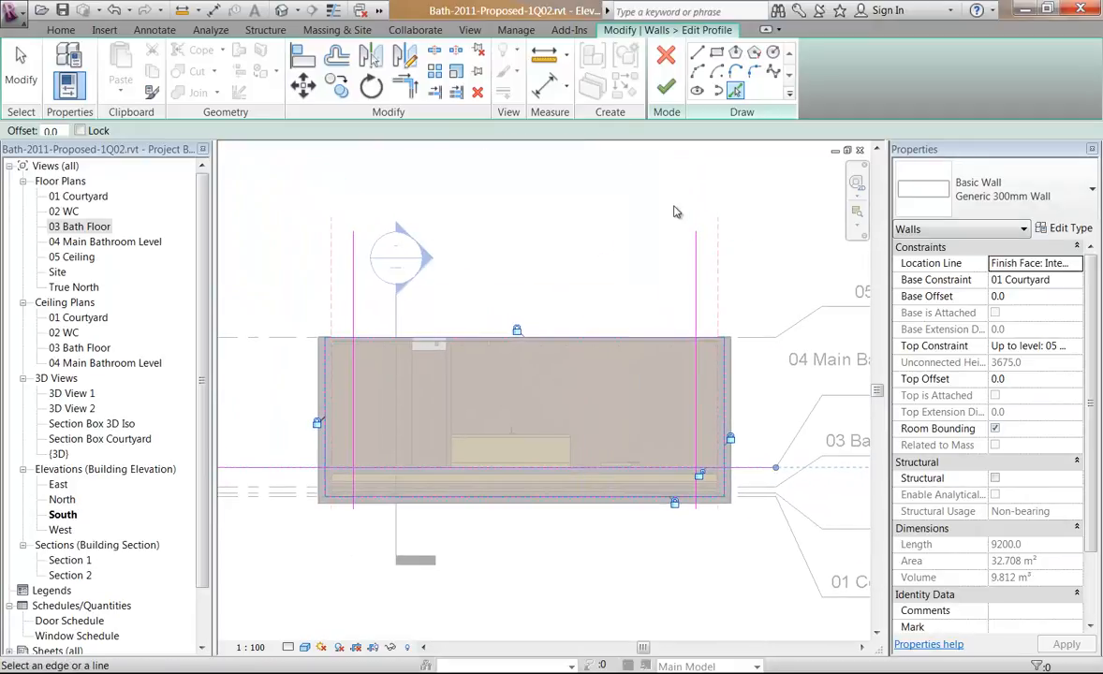
pyautogui.rightClick(591, 230)
pyautogui.rightClick(637, 231)
pyautogui.click(663, 242)
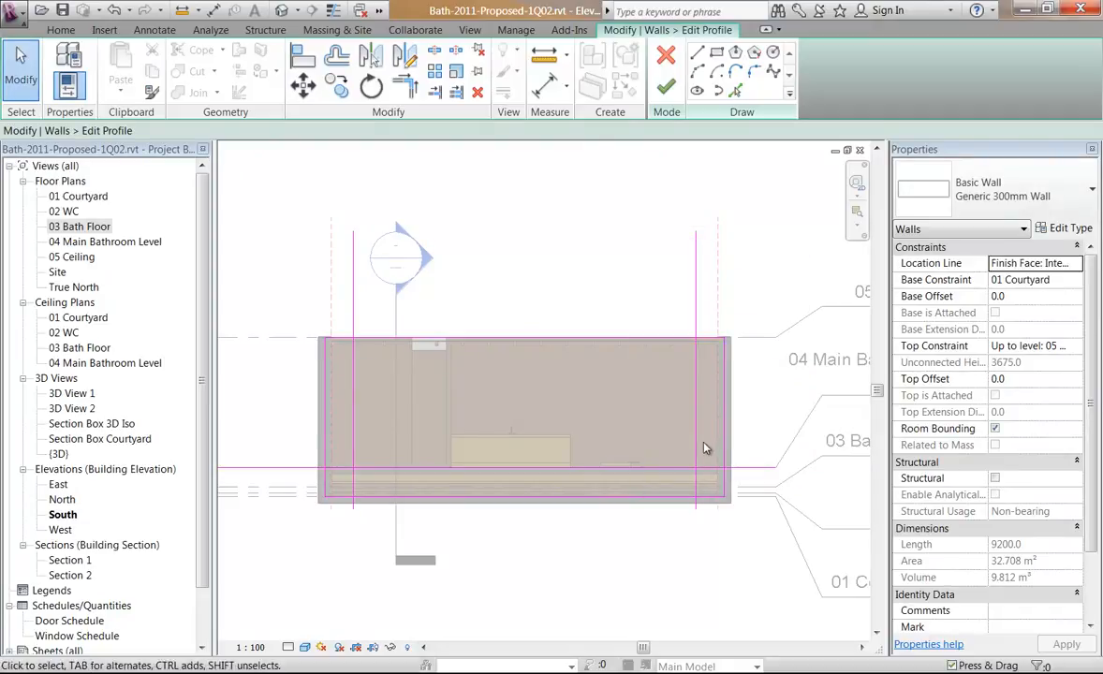
# Copy the horizontal sketch line at the main bathroom level 2700 vertically upward.
pyautogui.click(740, 469)
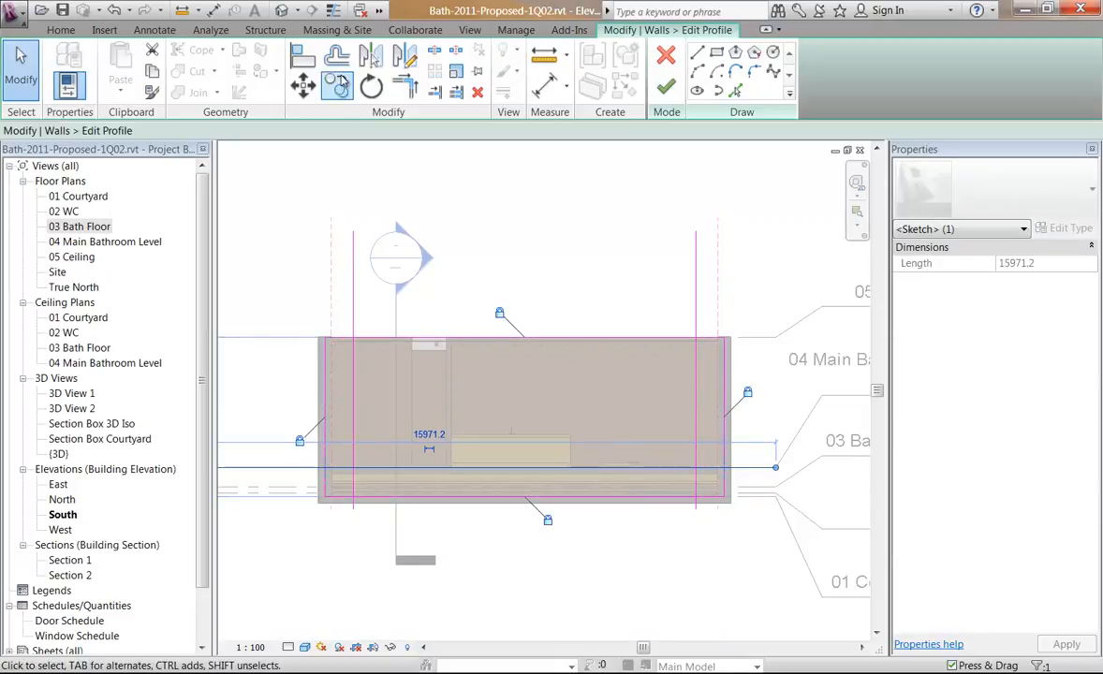
pyautogui.click(338, 84)
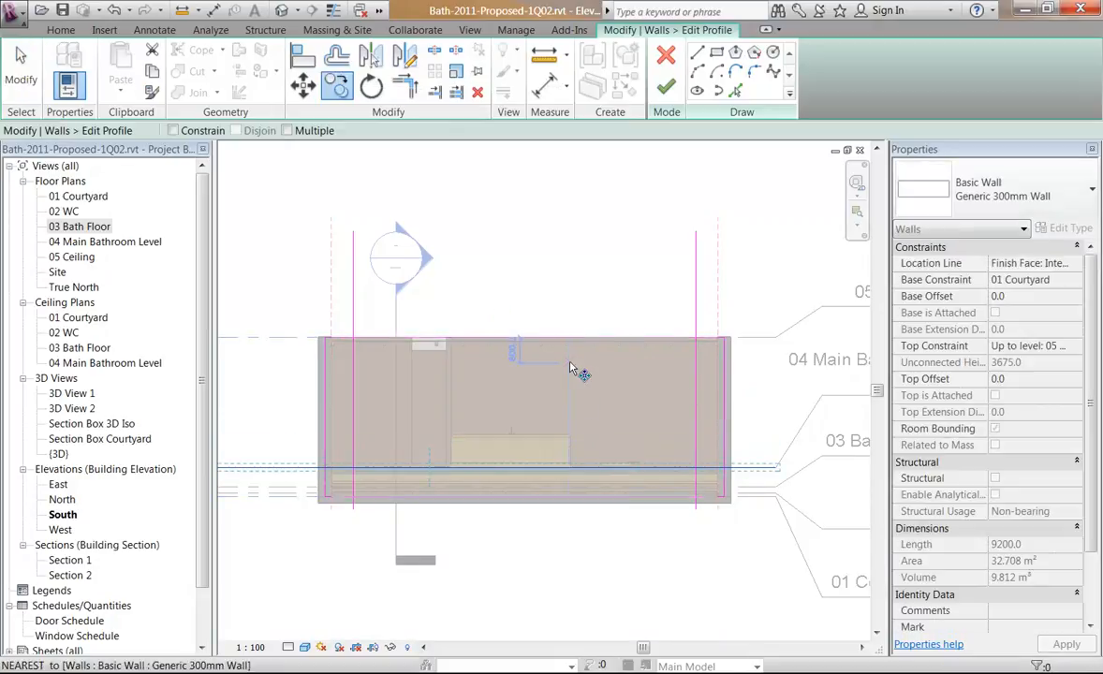
pyautogui.click(763, 432)
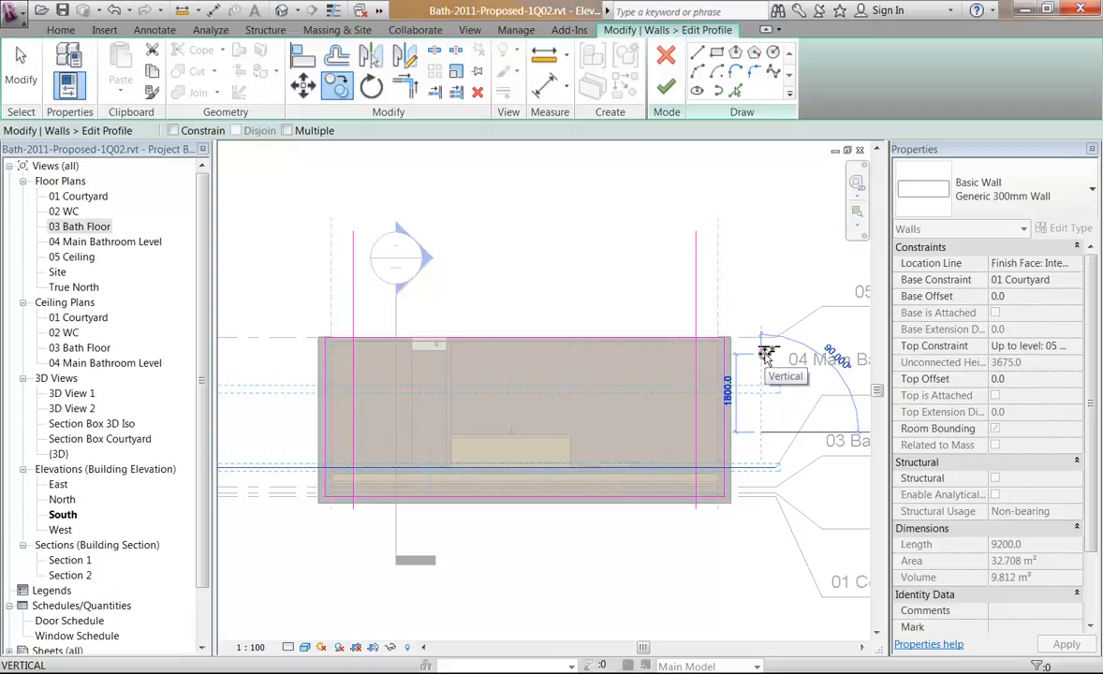
pyautogui.write('2700')
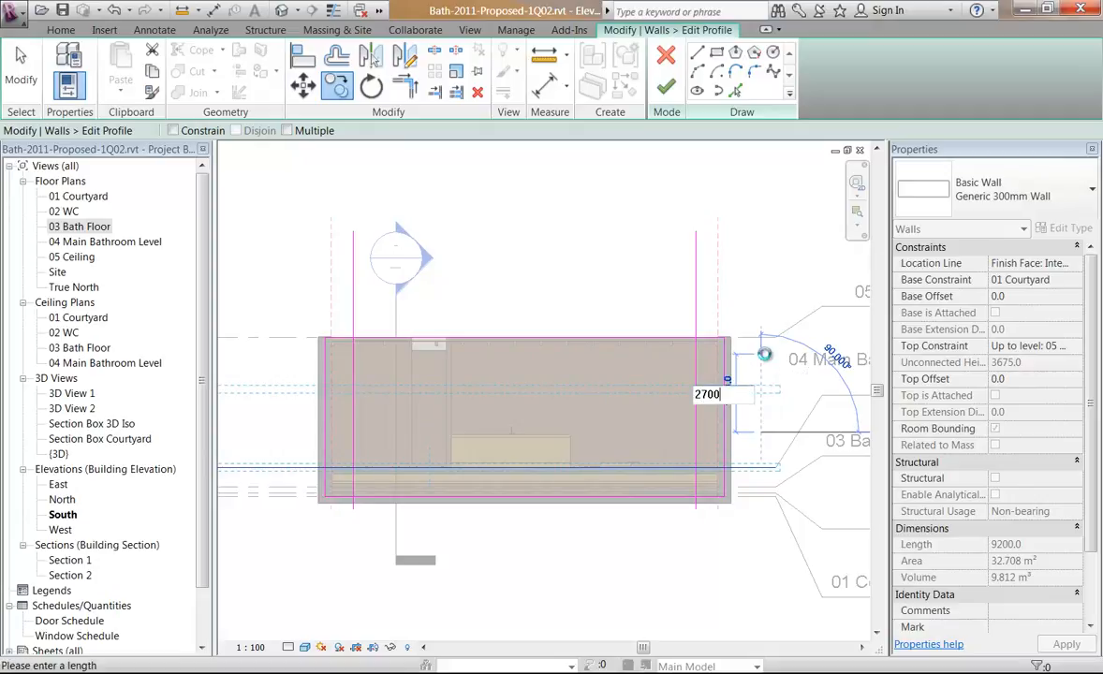
pyautogui.press('Return')
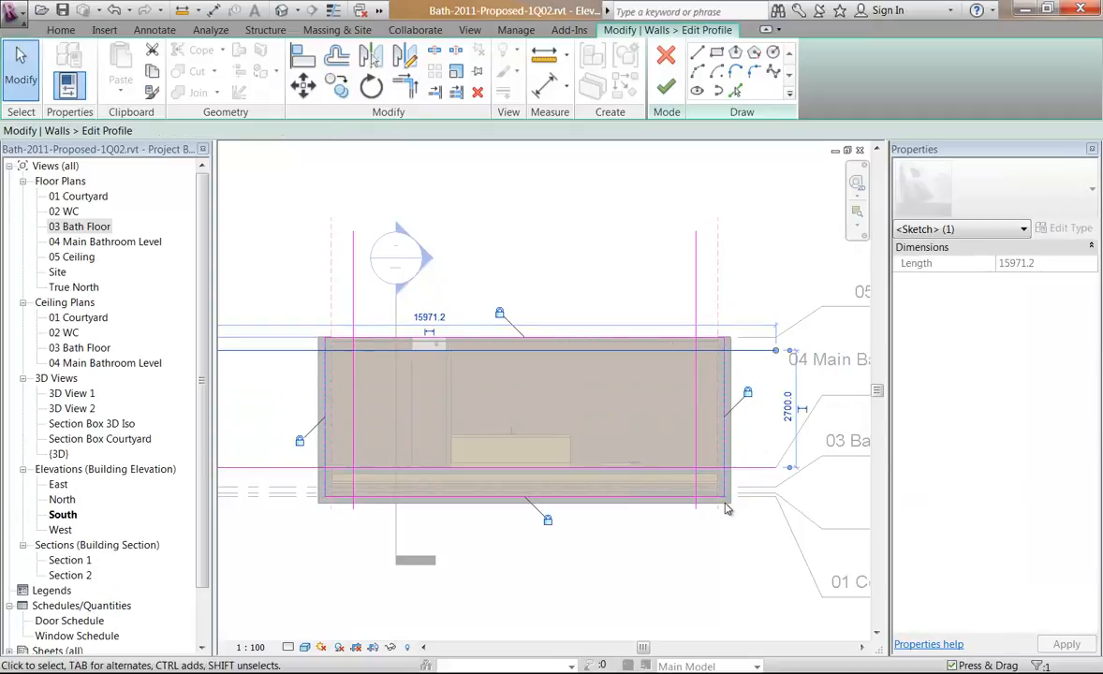
pyautogui.press('Escape')
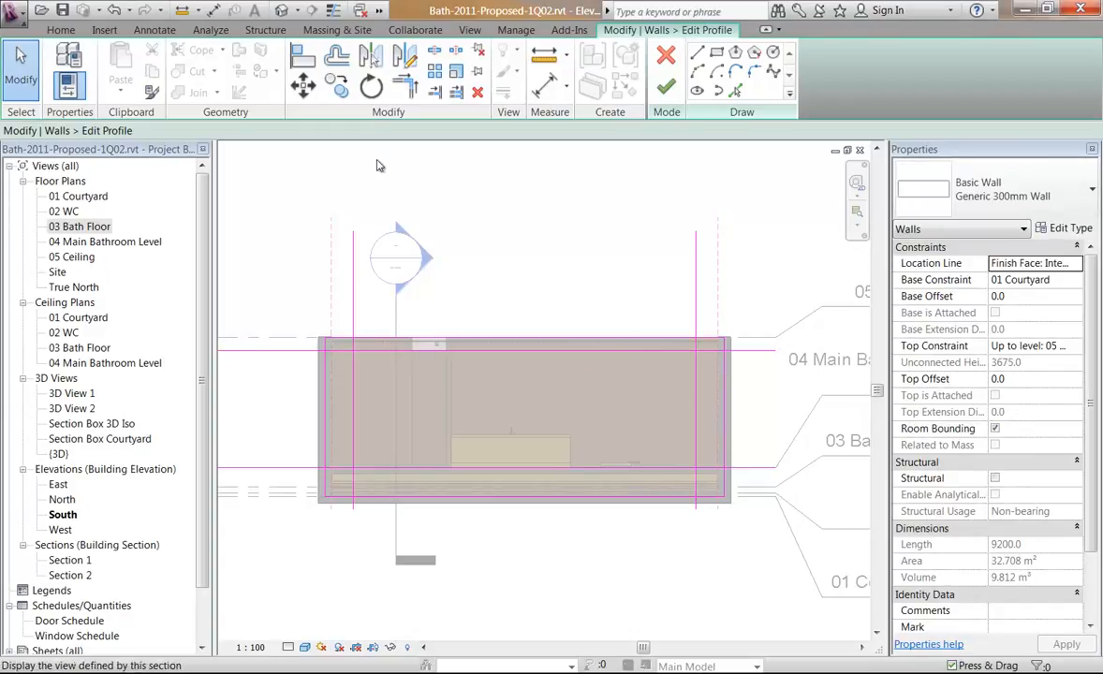
# Trim the four inner sketch lines at their corners into a closed rectangle and finish editing the wall profile.
pyautogui.click(405, 84)
pyautogui.click(658, 352)
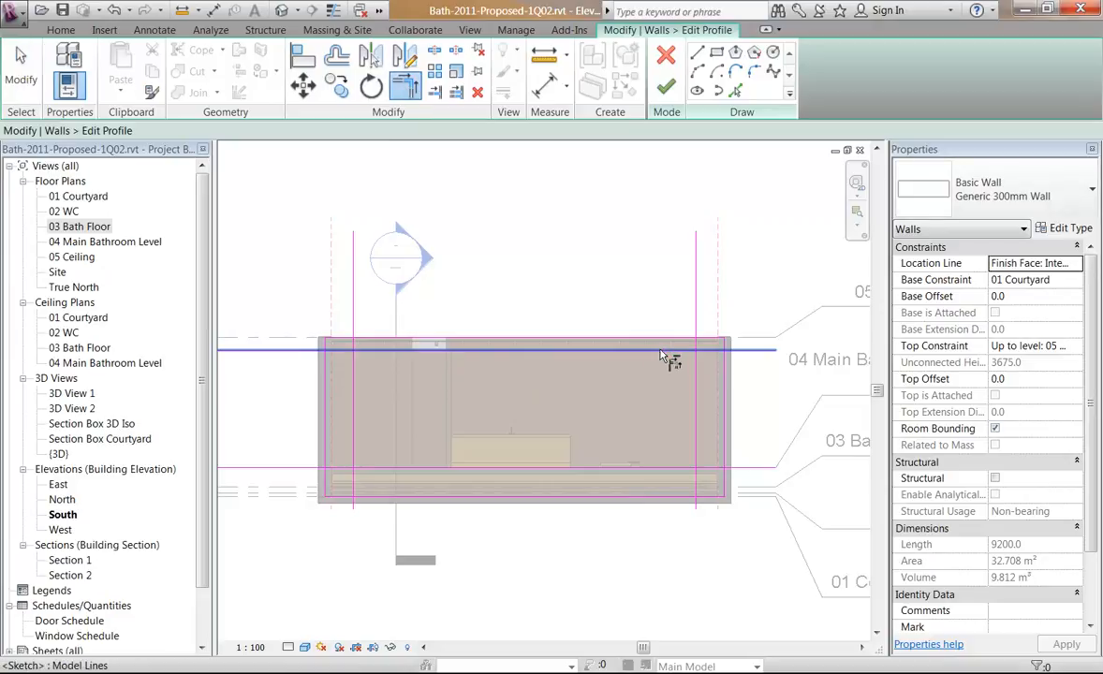
pyautogui.click(696, 375)
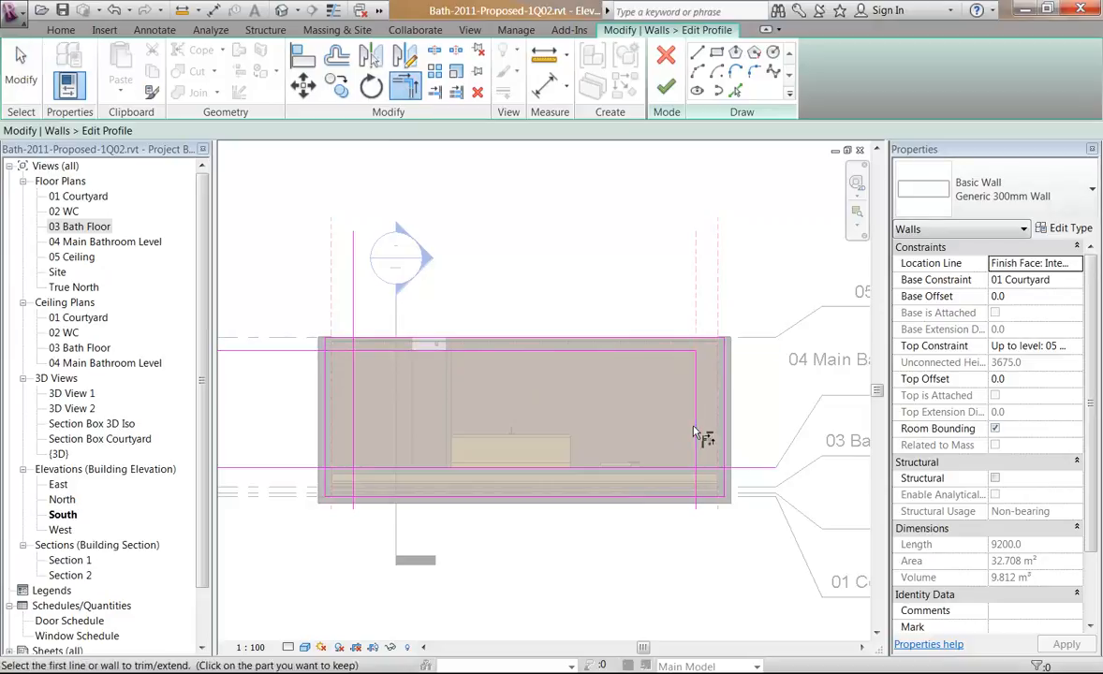
pyautogui.click(696, 432)
pyautogui.click(637, 467)
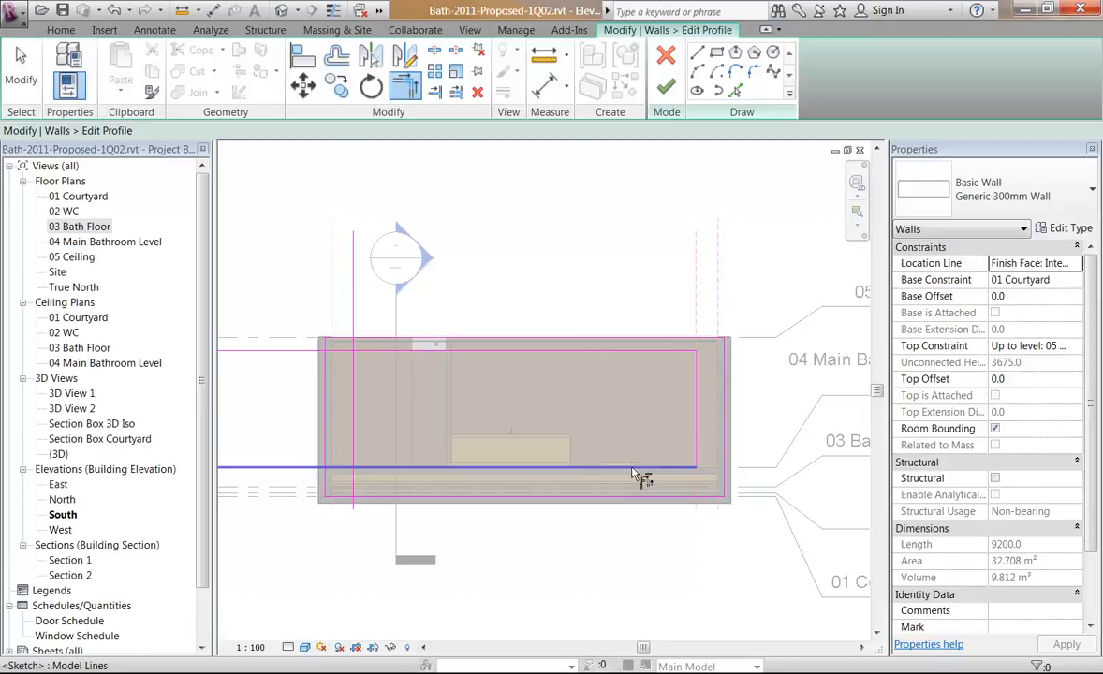
pyautogui.click(419, 471)
pyautogui.click(367, 373)
pyautogui.click(389, 352)
pyautogui.rightClick(561, 231)
pyautogui.click(576, 240)
pyautogui.rightClick(579, 241)
pyautogui.click(590, 246)
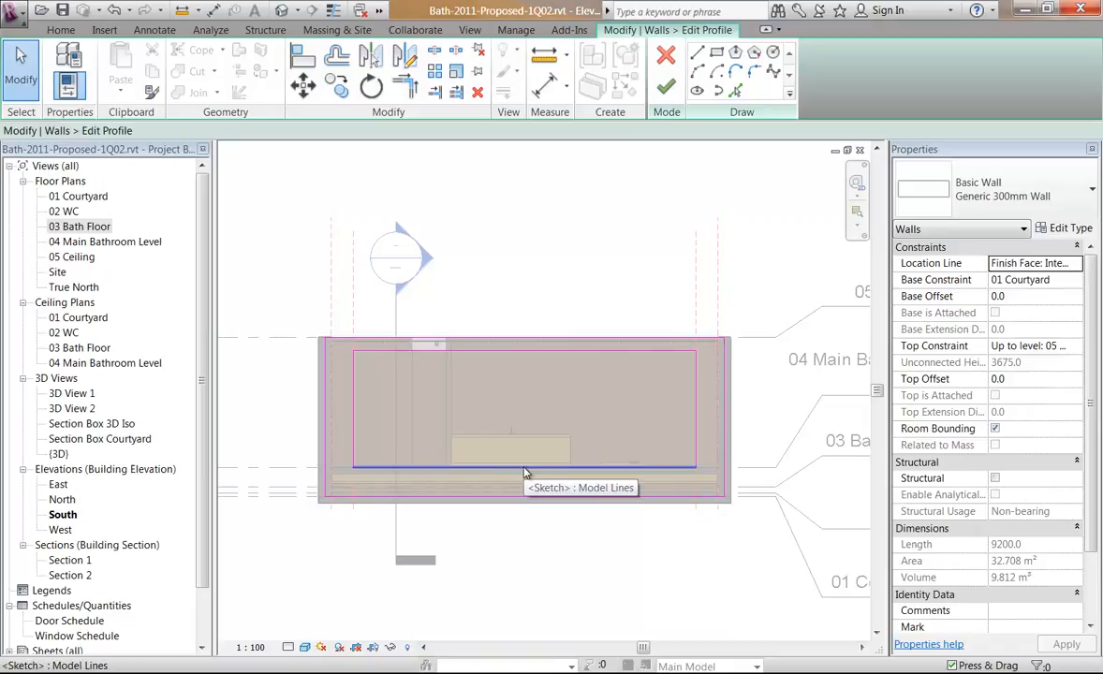
pyautogui.click(665, 86)
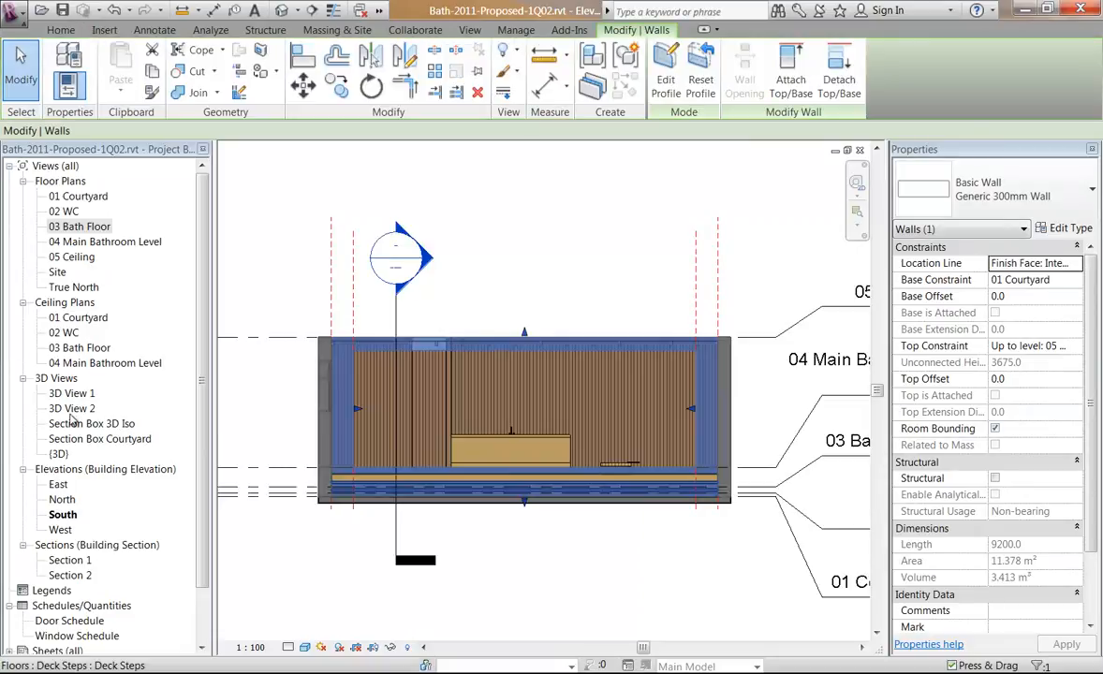
# Open the Section Box Courtyard 3D view and examine the opening in the wall between the bathroom and the deck.
pyautogui.doubleClick(84, 439)
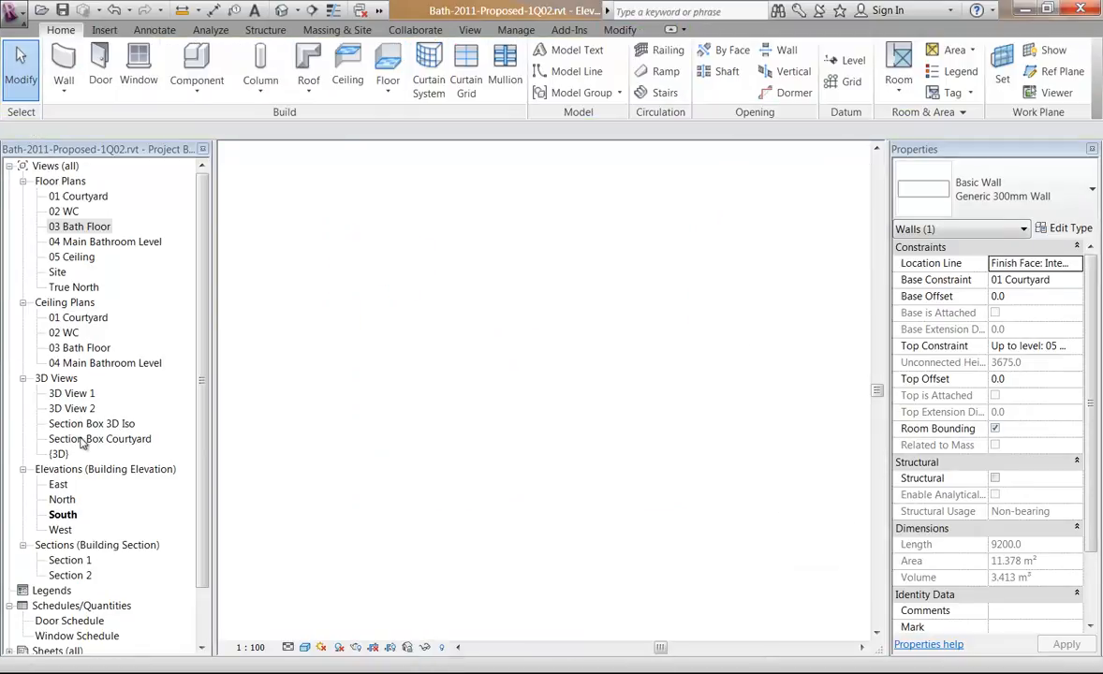
pyautogui.click(615, 188)
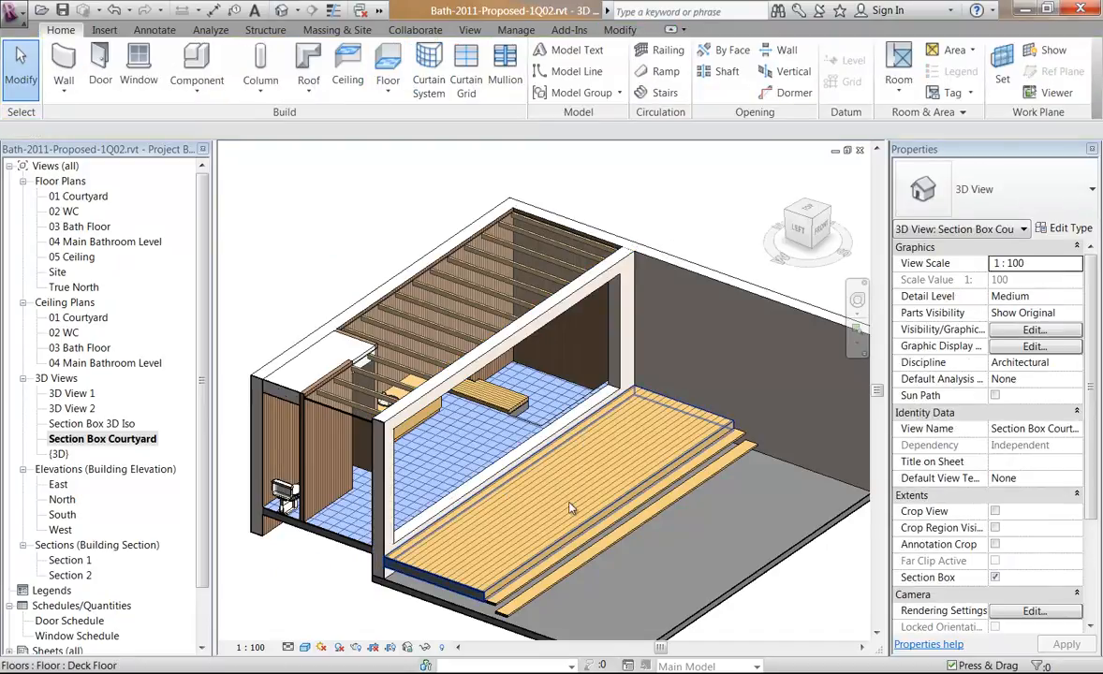
pyautogui.click(618, 260)
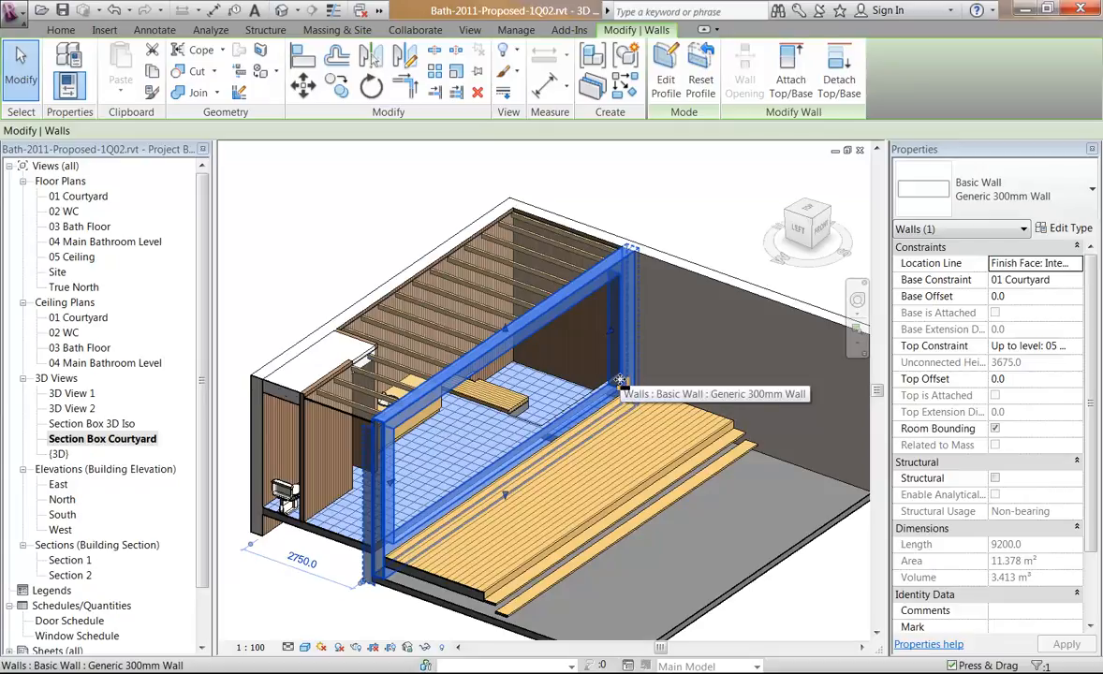
pyautogui.press('Escape')
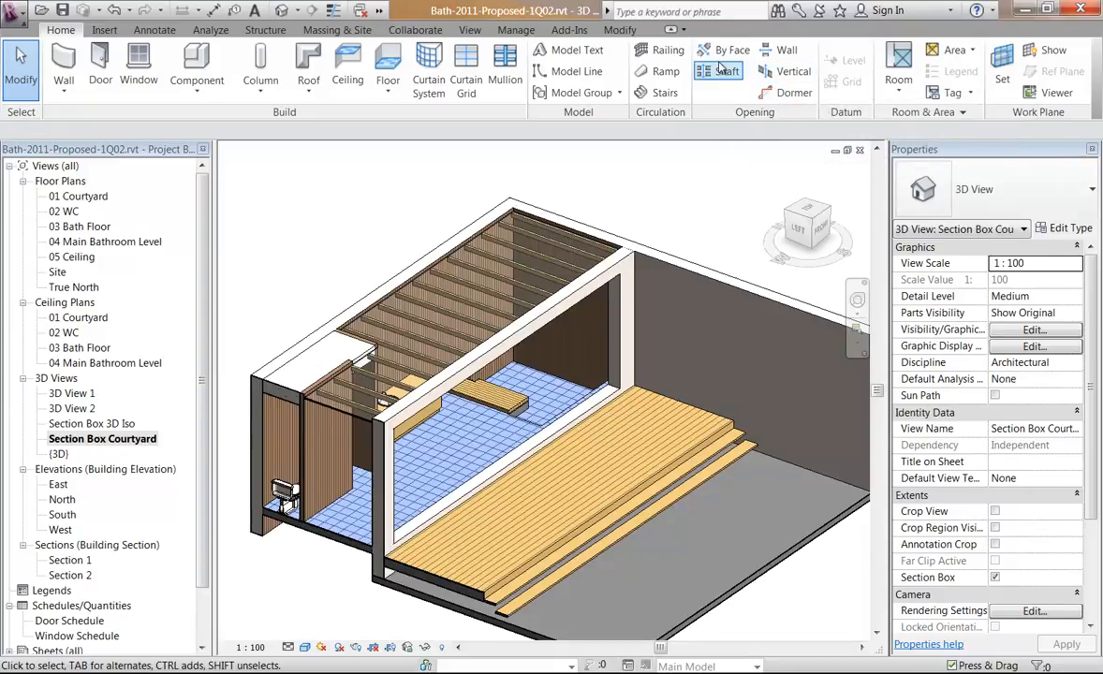
pyautogui.click(595, 283)
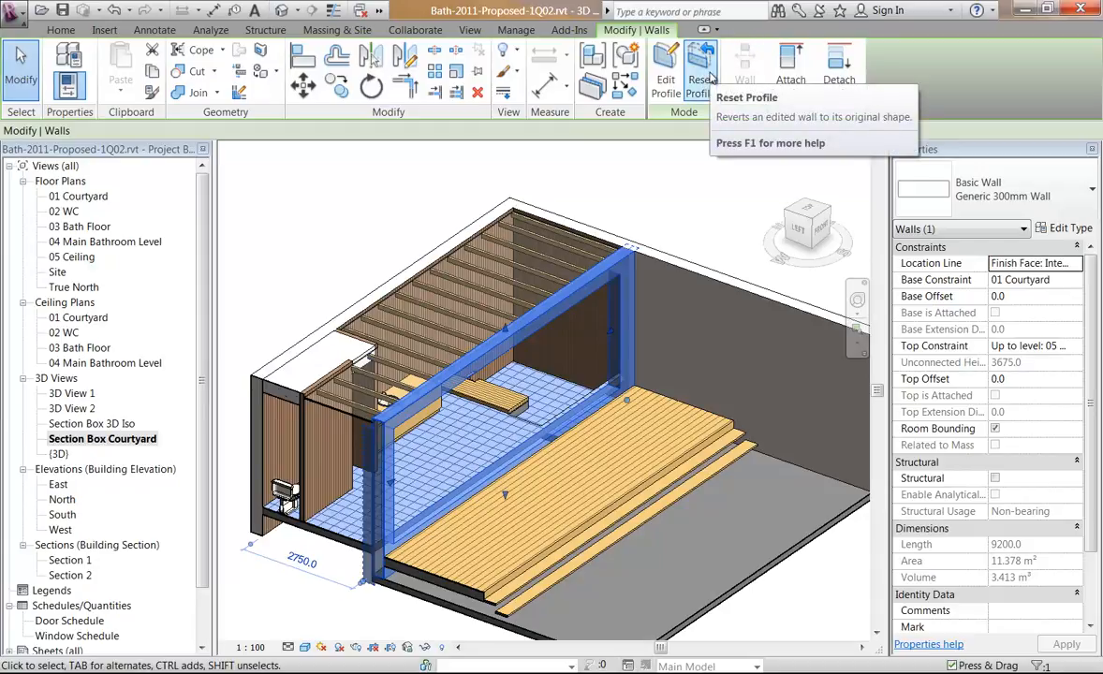
pyautogui.click(706, 213)
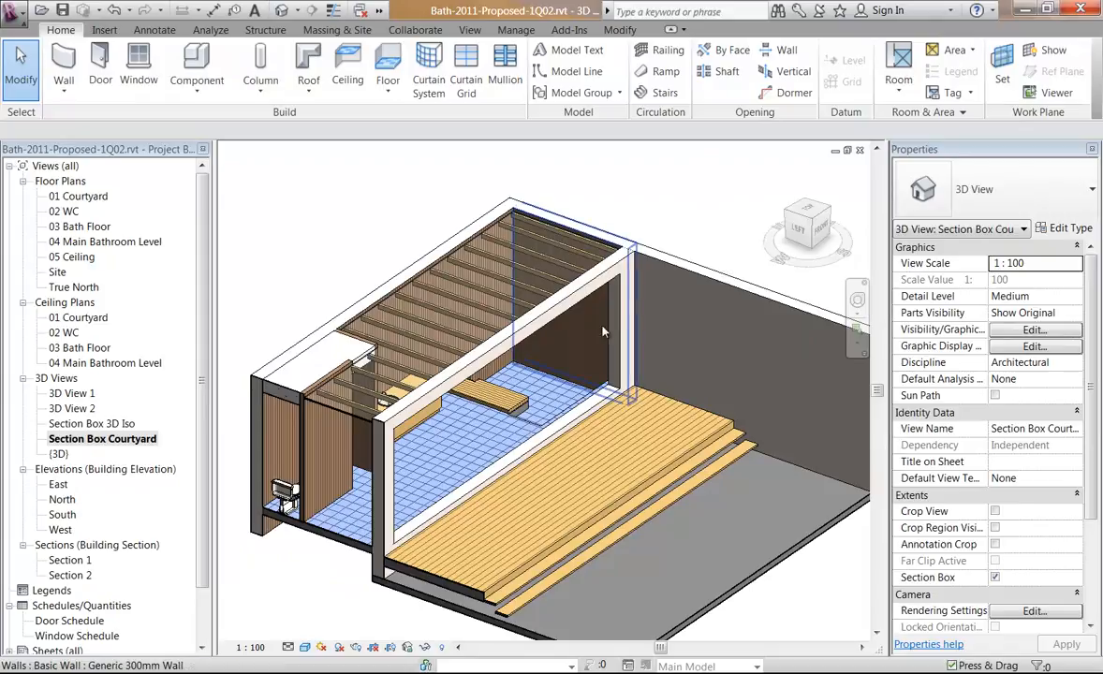
# Open the 04 Main Bathroom Level floor plan and inspect both ends of the wall opening.
pyautogui.doubleClick(94, 242)
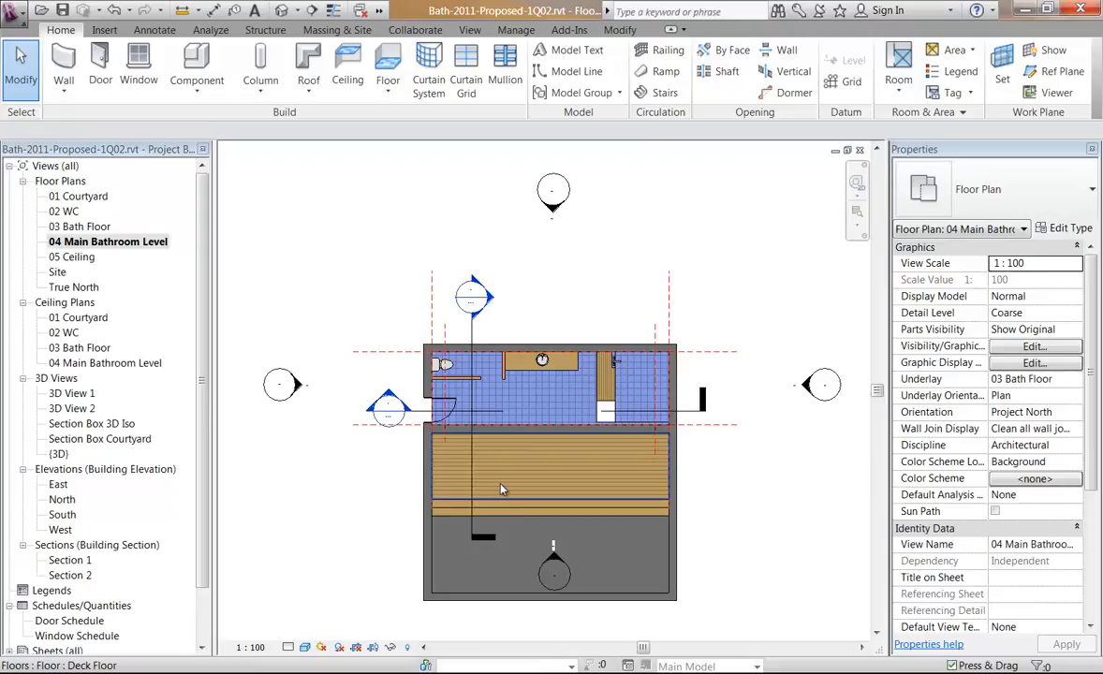
pyautogui.scroll(3, 574, 460)
pyautogui.scroll(2, 733, 427)
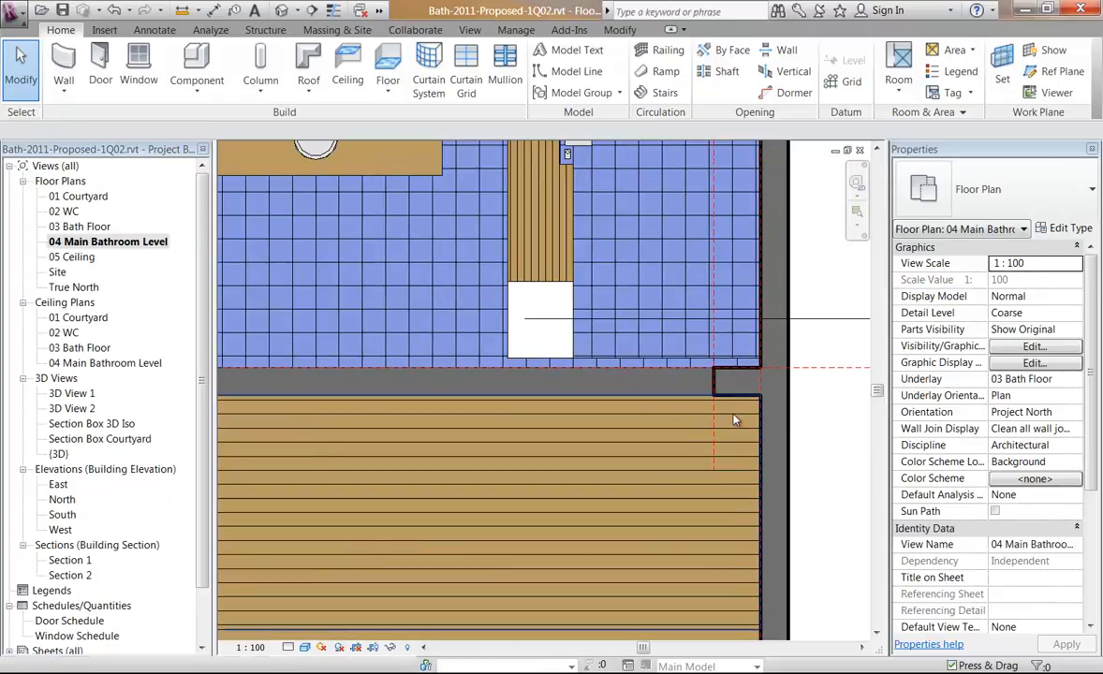
pyautogui.scroll(2, 733, 427)
pyautogui.scroll(2, 742, 408)
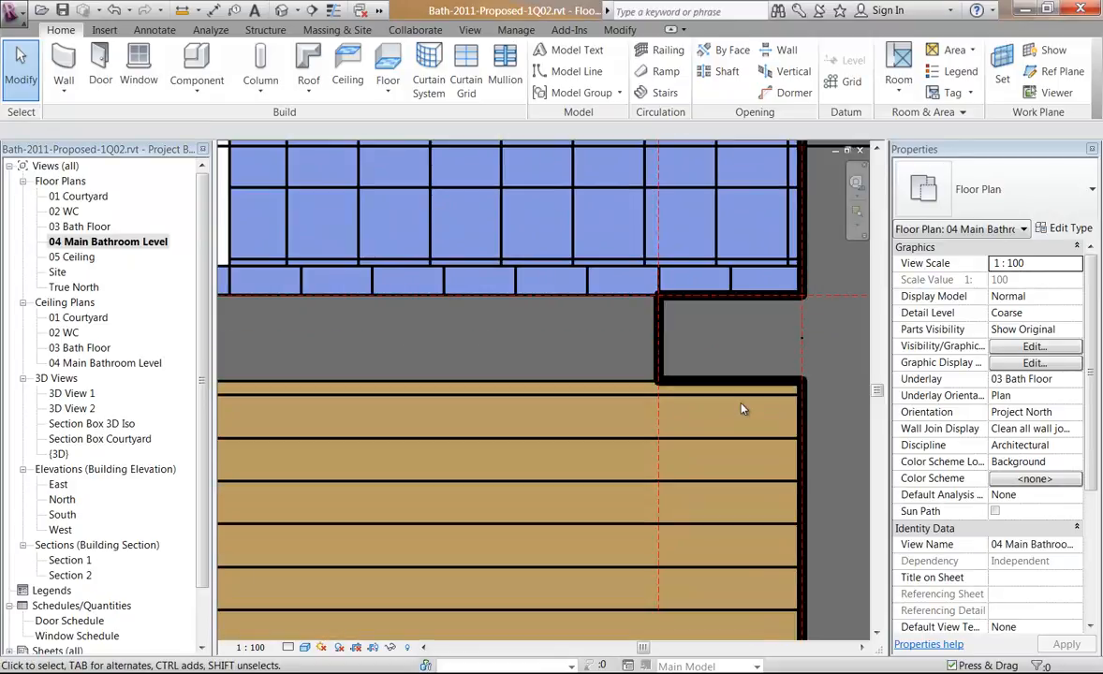
pyautogui.scroll(-6, 742, 408)
pyautogui.scroll(5, 492, 392)
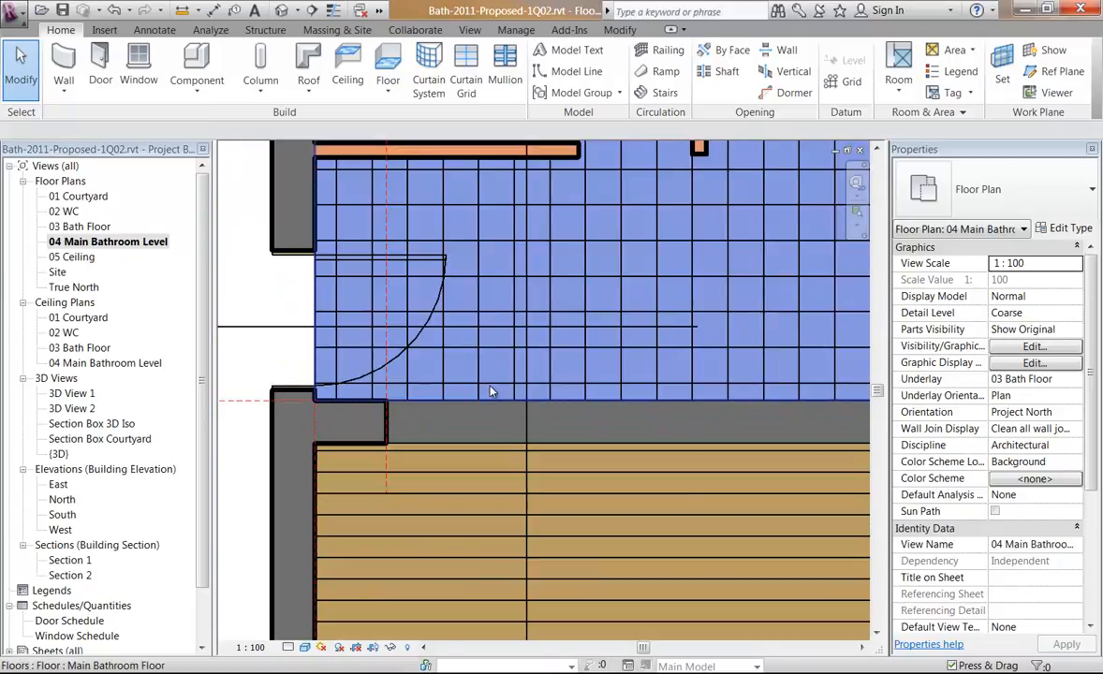
pyautogui.scroll(3, 491, 392)
pyautogui.scroll(-1, 492, 391)
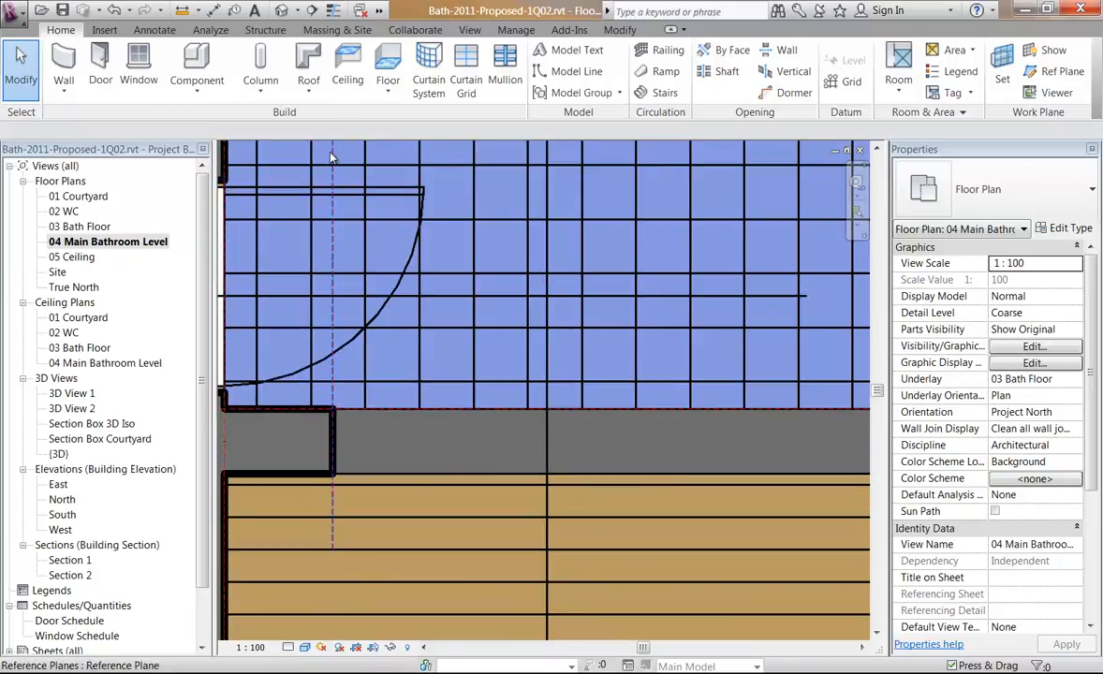
# Set up a new Curtain Wall 6mm Thk Glazing with its top constraint Unconnected and an unconnected height of 2700.
pyautogui.click(66, 57)
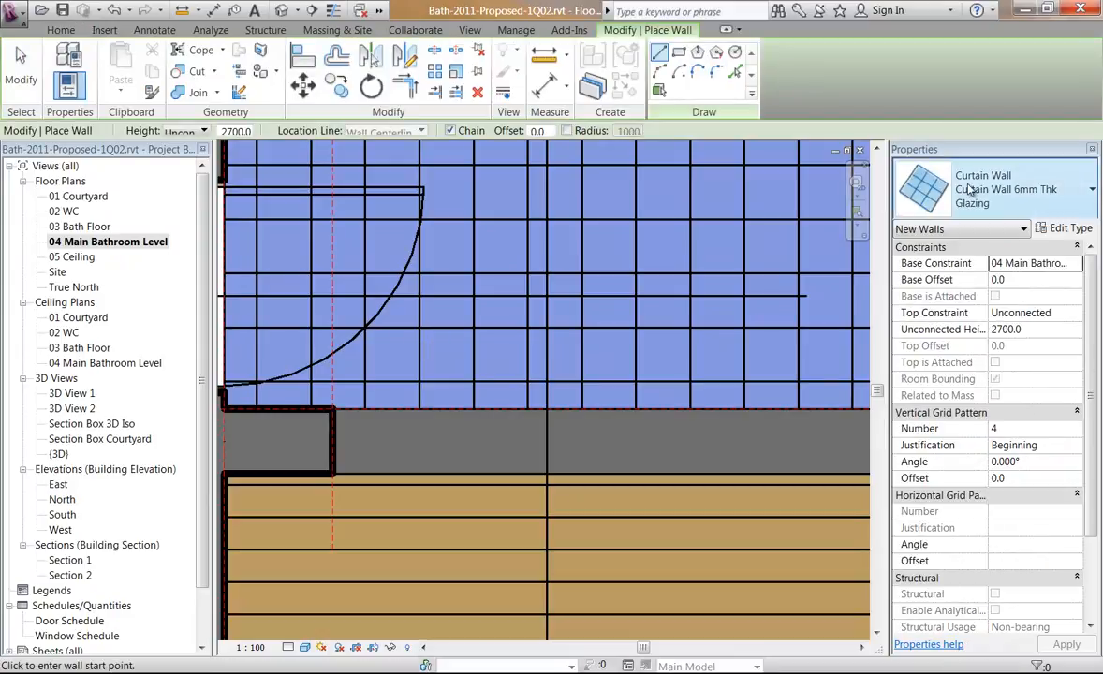
pyautogui.click(936, 194)
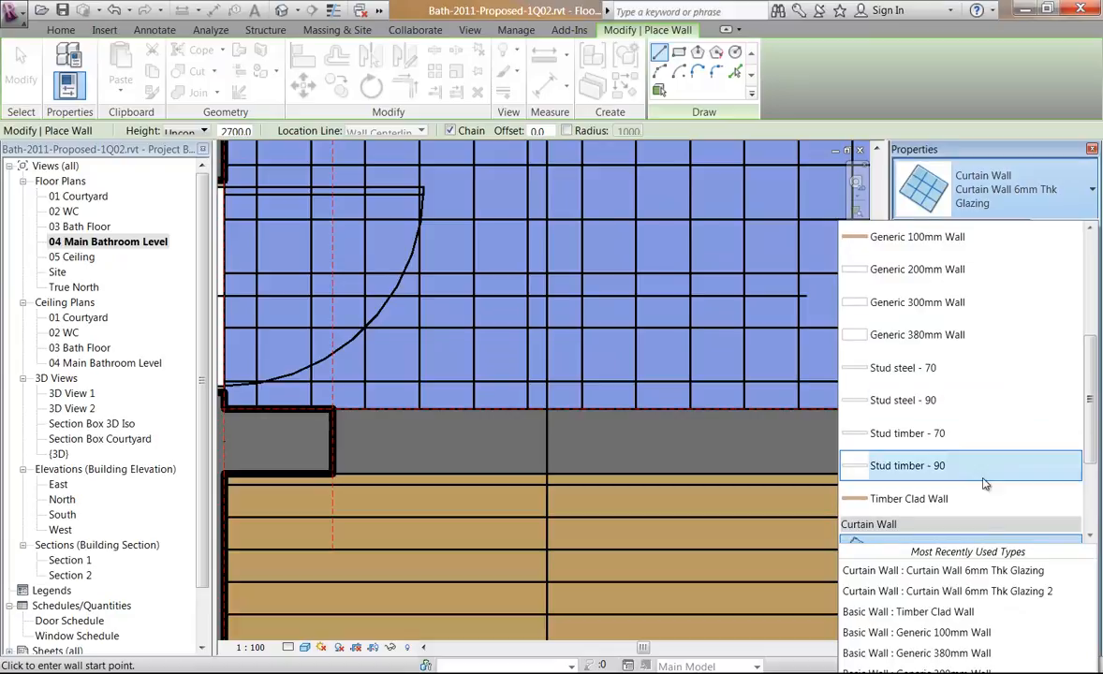
pyautogui.scroll(-2, 983, 486)
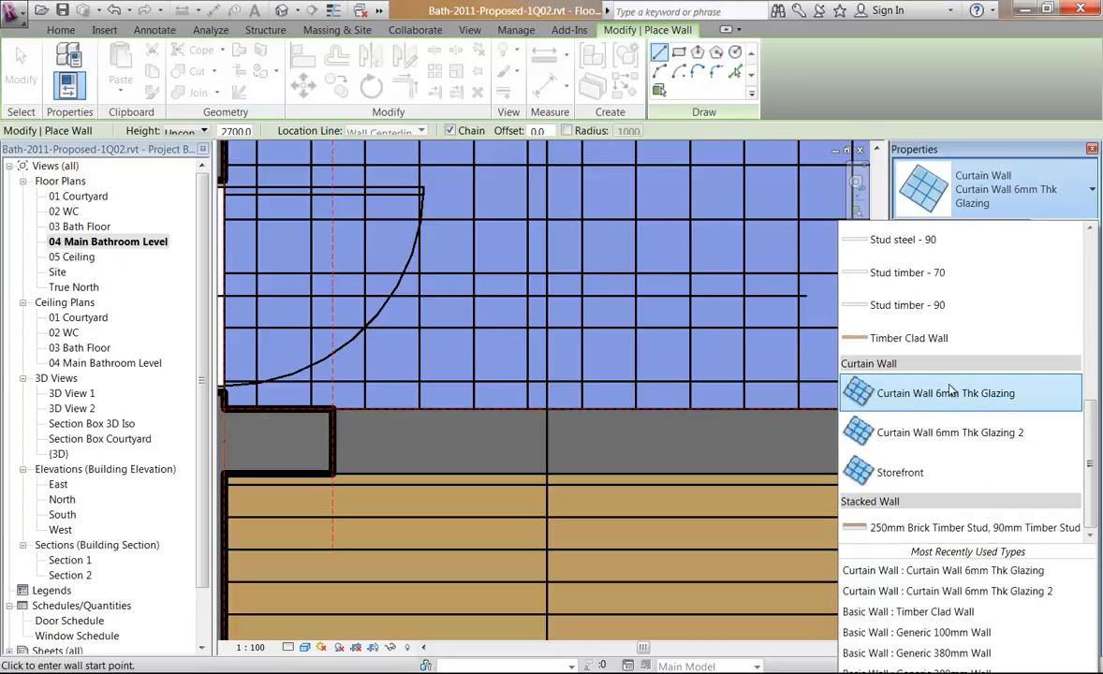
pyautogui.click(953, 395)
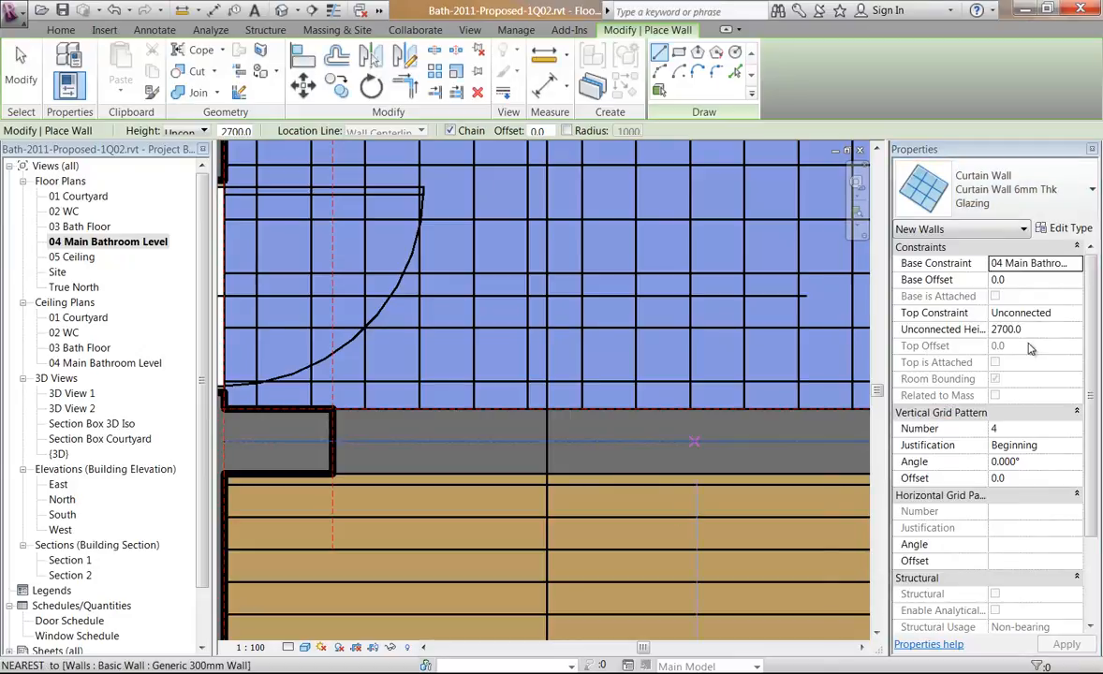
pyautogui.click(1019, 315)
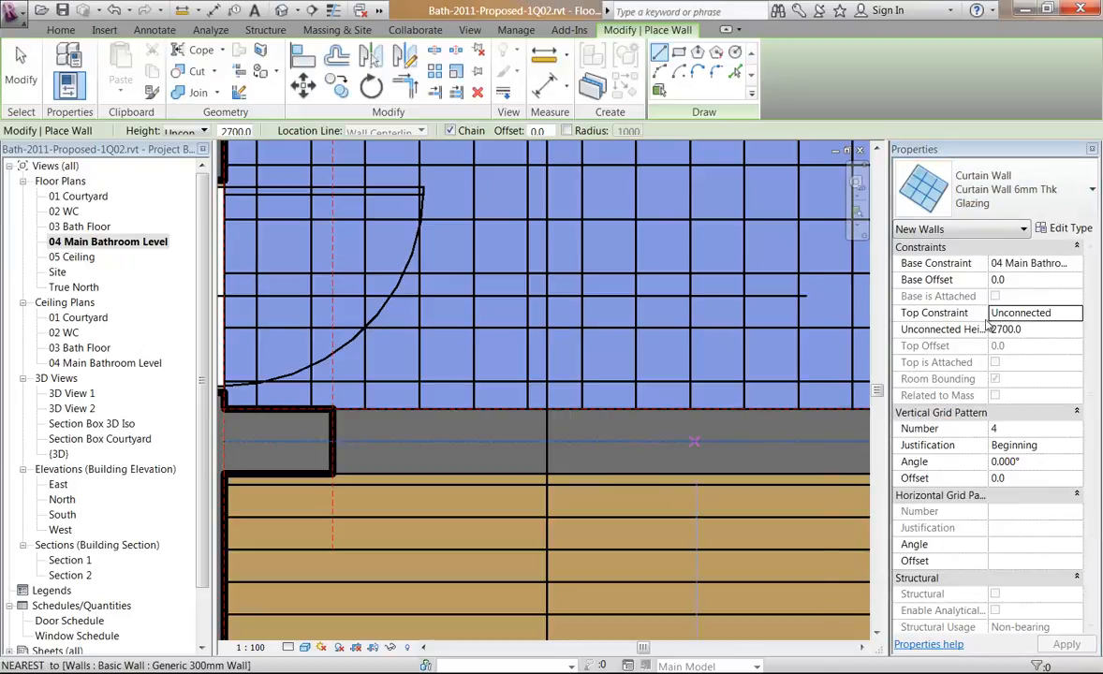
pyautogui.click(1077, 314)
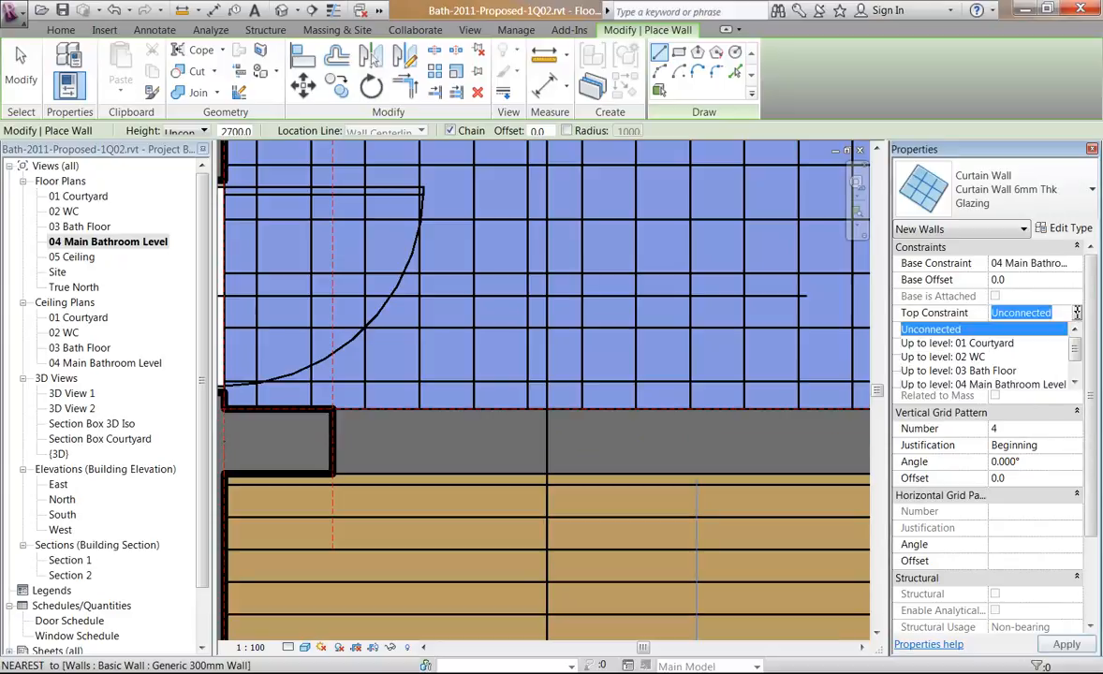
pyautogui.click(986, 335)
pyautogui.click(1074, 330)
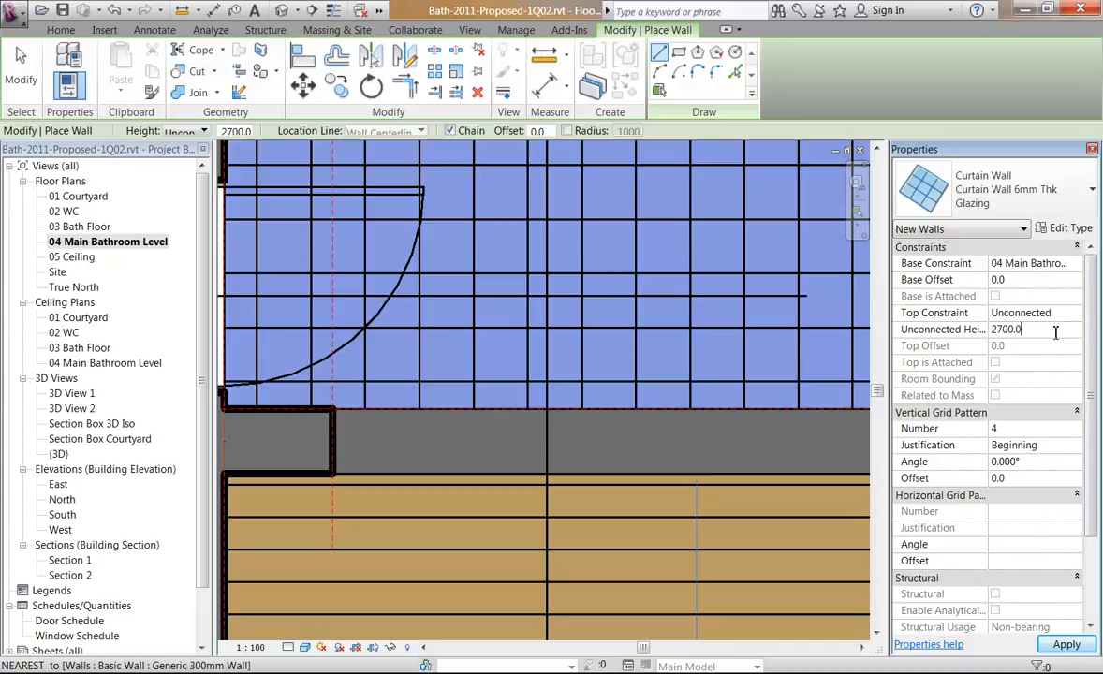
# Draw the curtain wall along the opening's centreline from the midpoint of the east jamb to the midpoint of the west jamb.
pyautogui.scroll(-1, 833, 404)
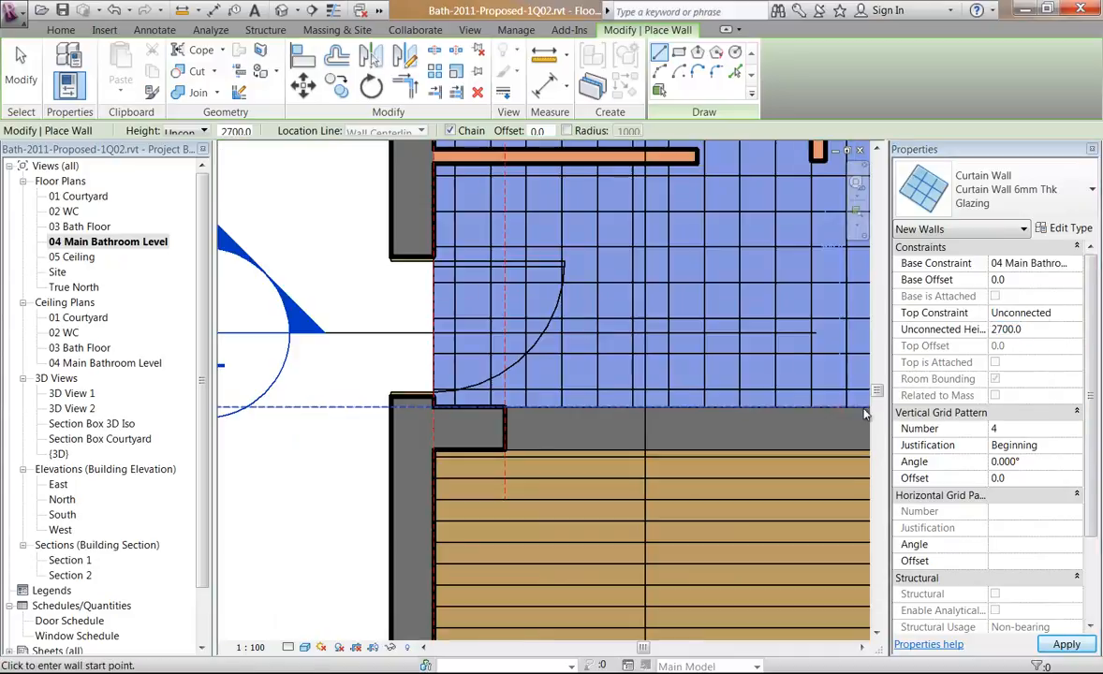
pyautogui.scroll(-1, 693, 401)
pyautogui.moveTo(692, 400); pyautogui.dragTo(360, 386, button='middle')
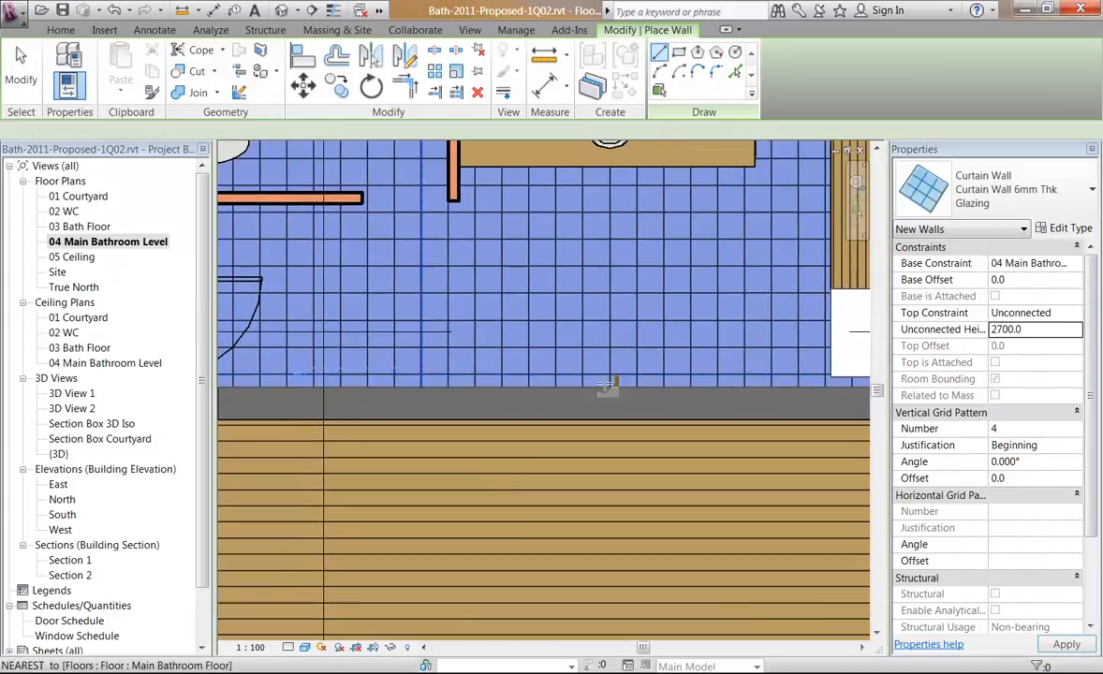
pyautogui.scroll(-2, 581, 379)
pyautogui.scroll(2, 661, 371)
pyautogui.scroll(2, 661, 371)
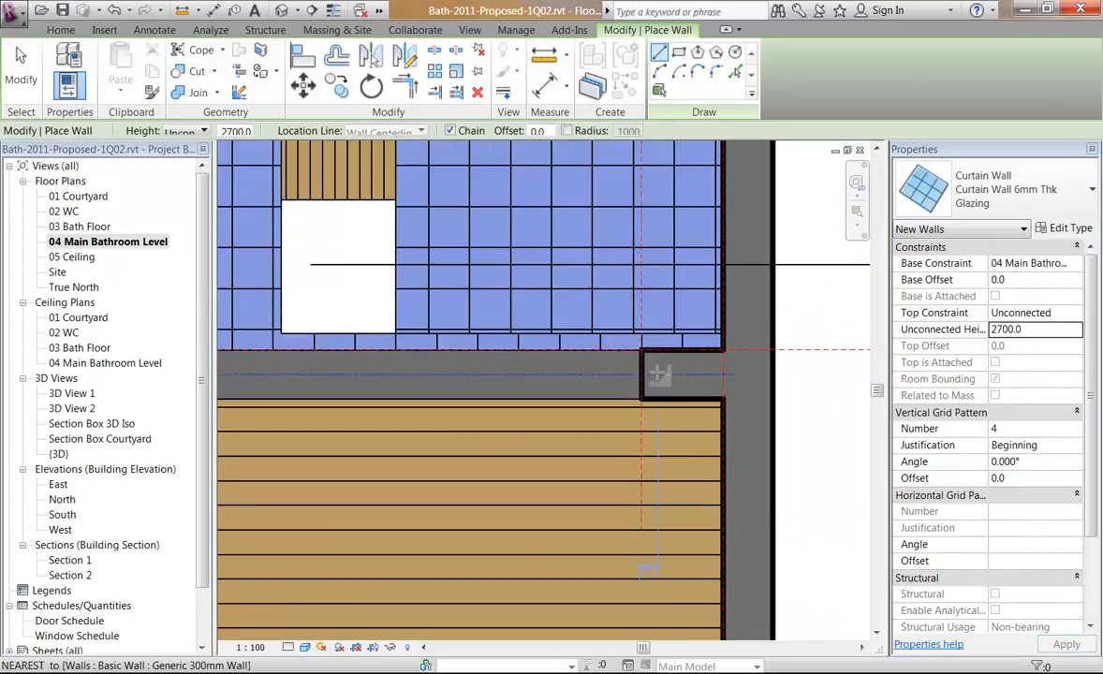
pyautogui.scroll(2, 661, 371)
pyautogui.scroll(2, 627, 374)
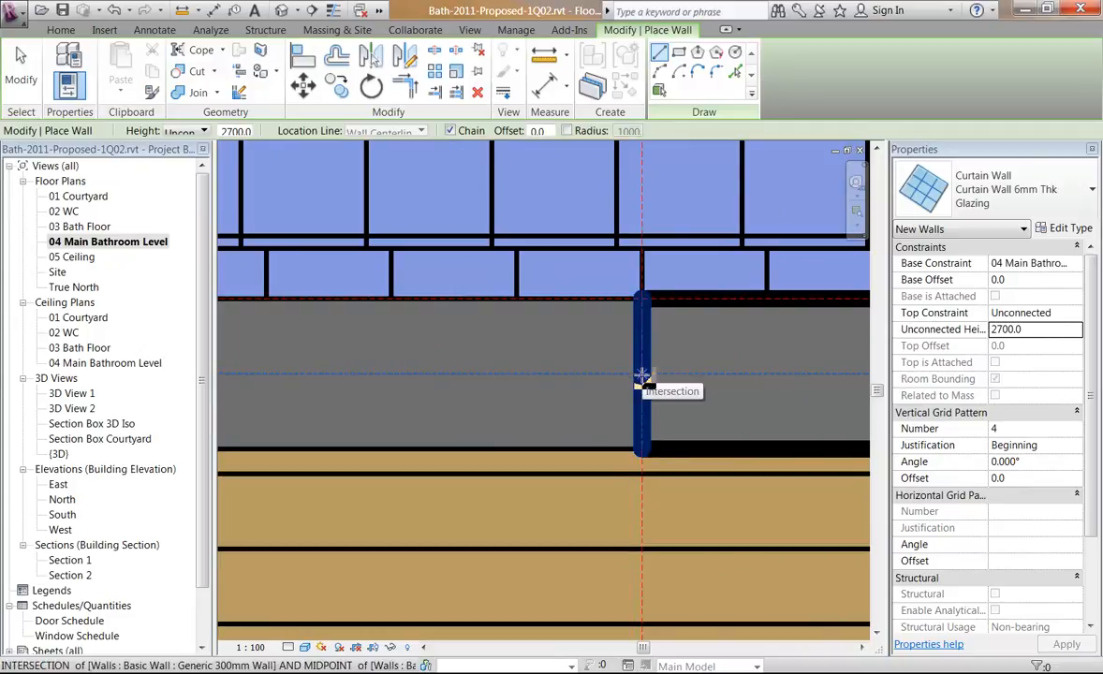
pyautogui.click(642, 378)
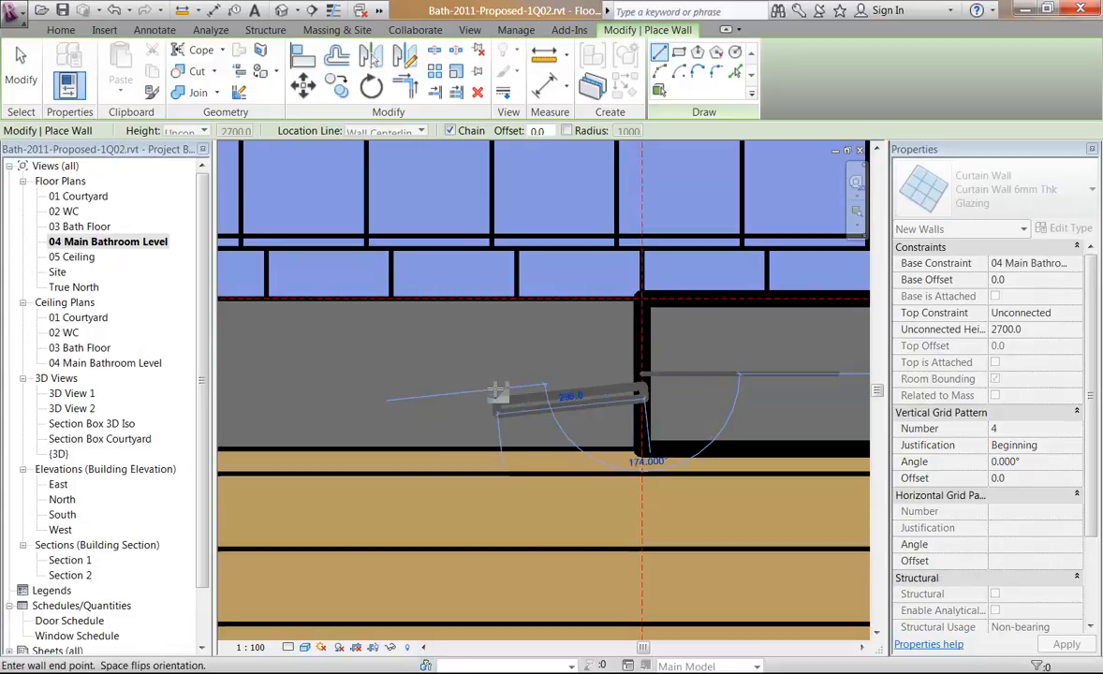
pyautogui.scroll(-3, 427, 383)
pyautogui.moveTo(368, 380); pyautogui.dragTo(781, 381, button='middle')
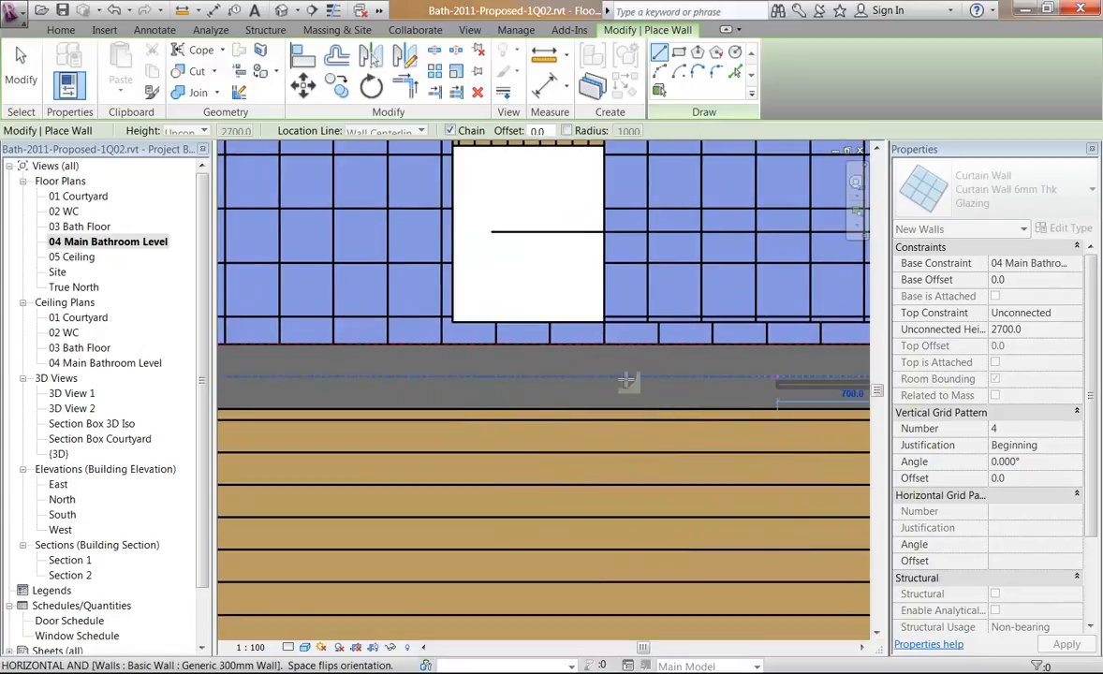
pyautogui.moveTo(370, 382); pyautogui.dragTo(807, 402, button='middle')
pyautogui.moveTo(480, 384); pyautogui.dragTo(813, 358, button='middle')
pyautogui.moveTo(344, 372); pyautogui.dragTo(571, 373, button='middle')
pyautogui.scroll(4, 582, 367)
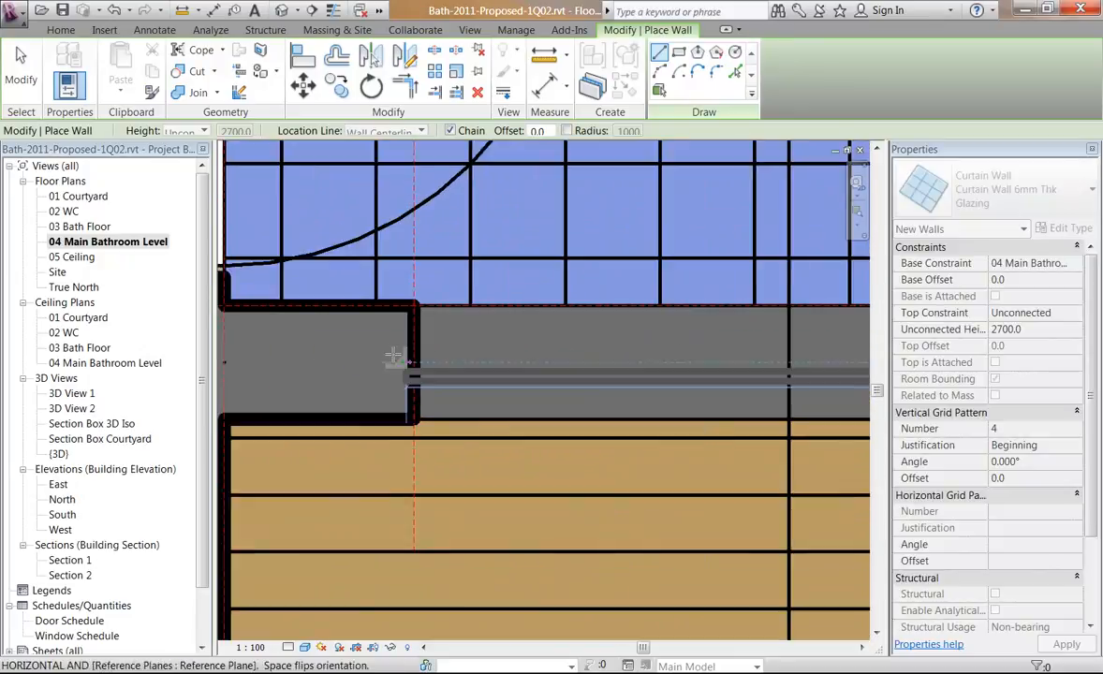
pyautogui.scroll(5, 583, 367)
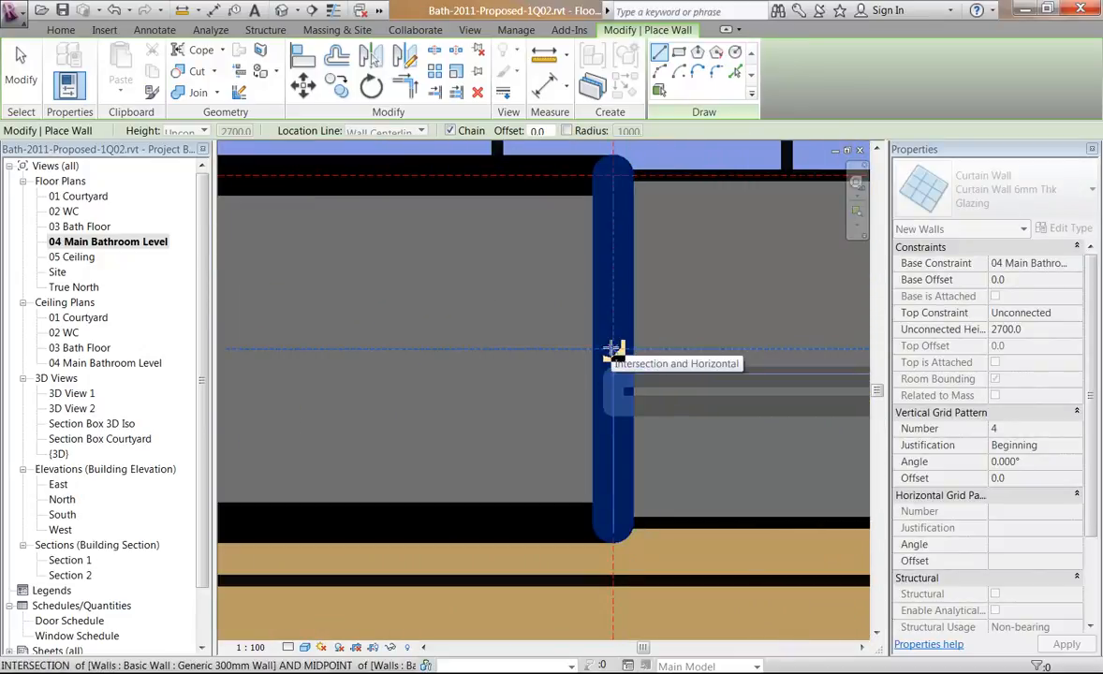
pyautogui.press('Escape')
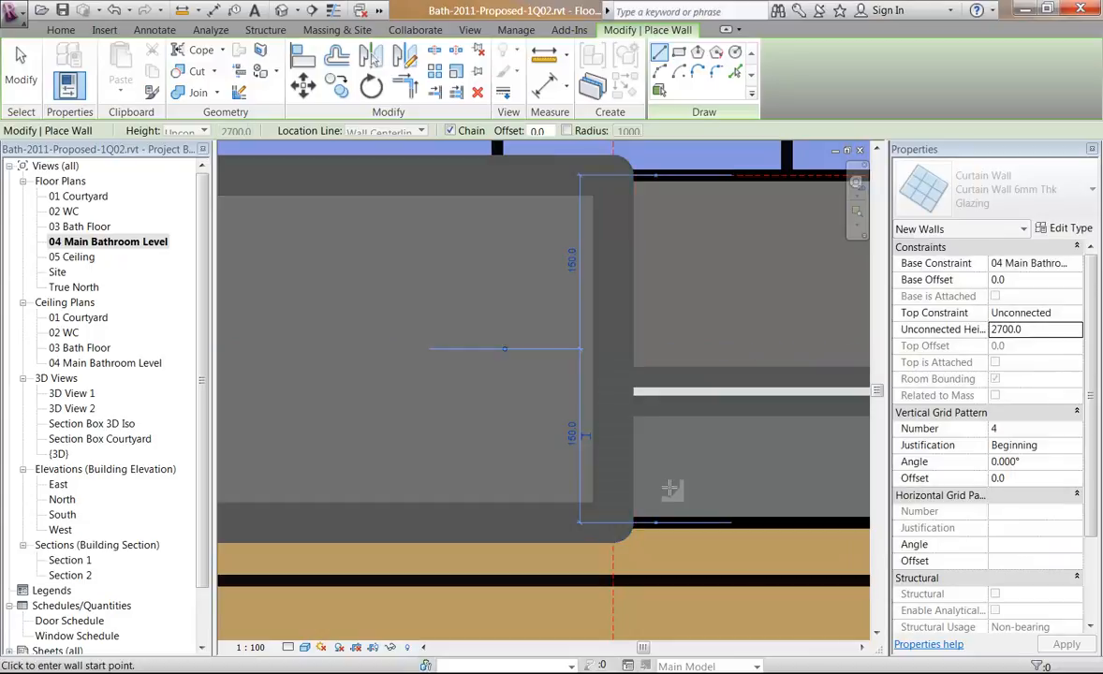
pyautogui.press('Escape')
# Select the new curtain wall in the floor plan and check its extent and properties.
pyautogui.scroll(-3, 622, 395)
pyautogui.moveTo(633, 397); pyautogui.dragTo(398, 400, button='middle')
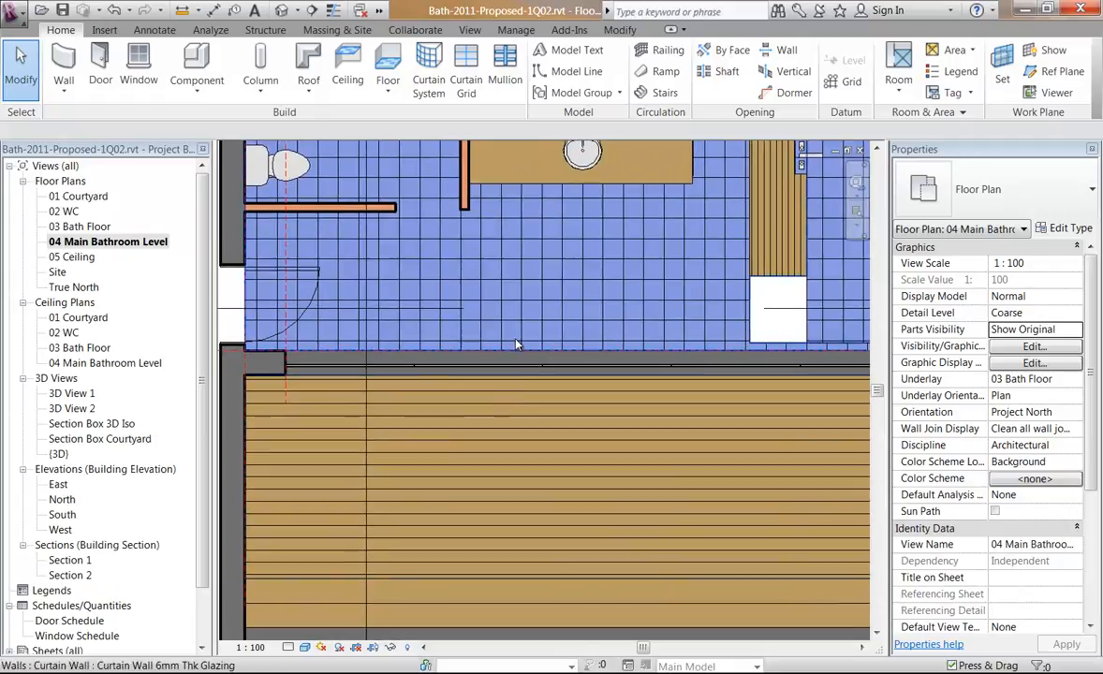
pyautogui.click(553, 369)
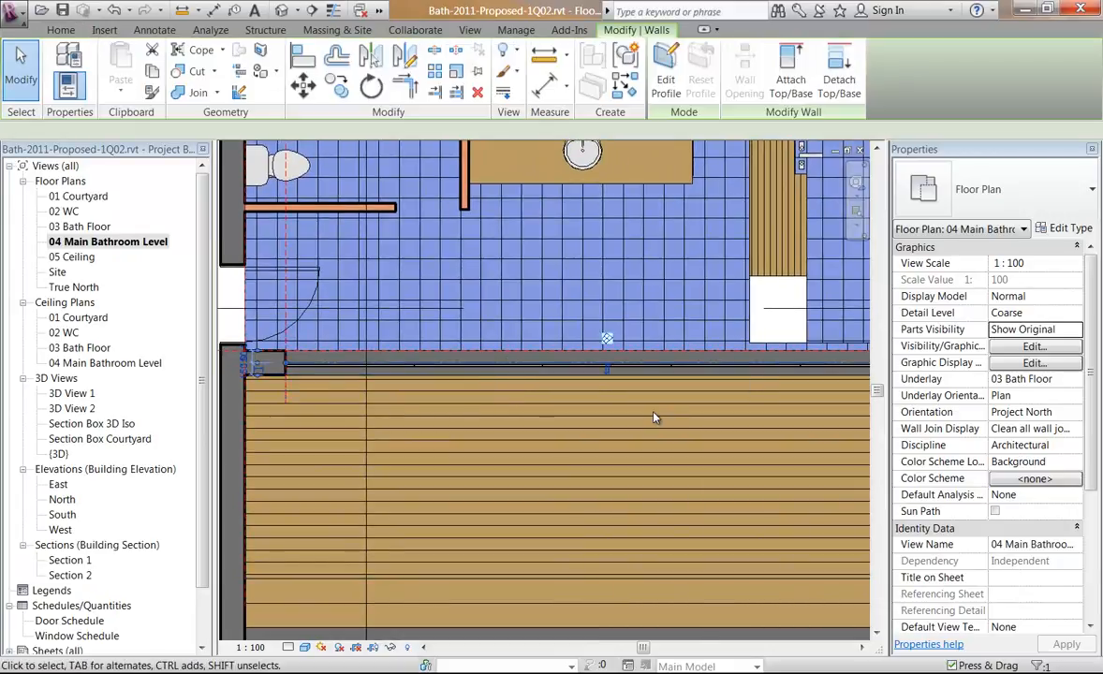
pyautogui.moveTo(678, 385); pyautogui.dragTo(579, 371, button='middle')
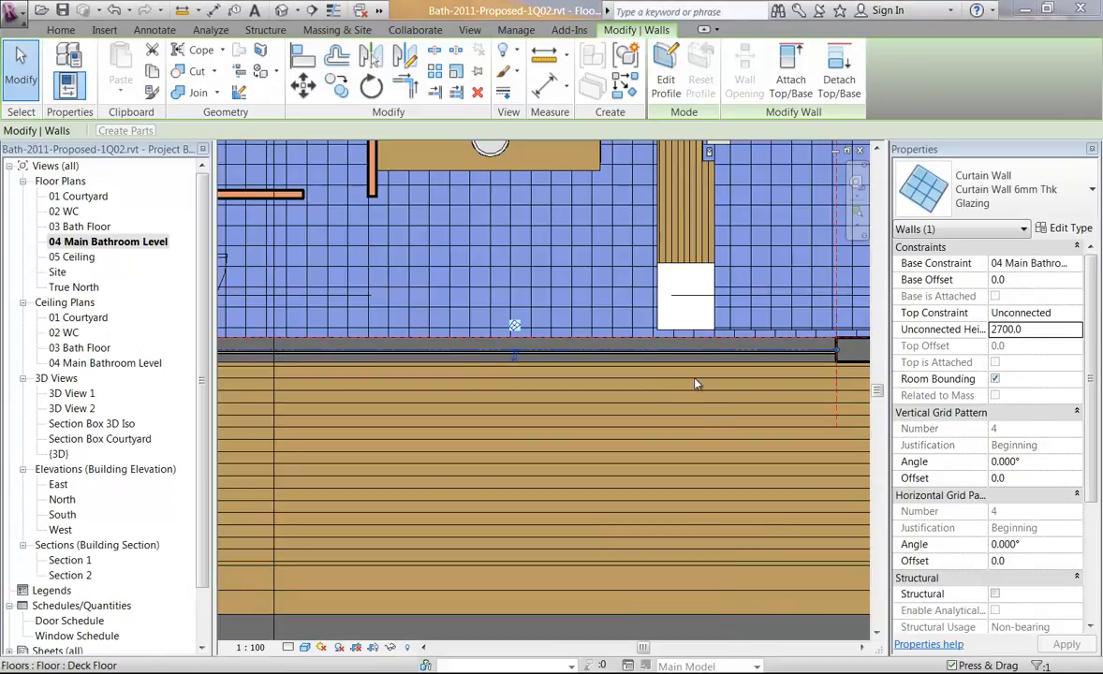
# Examine the curtain wall's east end in the floor plan where it meets the wall jamb.
pyautogui.scroll(1, 761, 392)
pyautogui.moveTo(805, 374); pyautogui.dragTo(640, 367, button='middle')
pyautogui.moveTo(711, 352); pyautogui.dragTo(640, 367, button='middle')
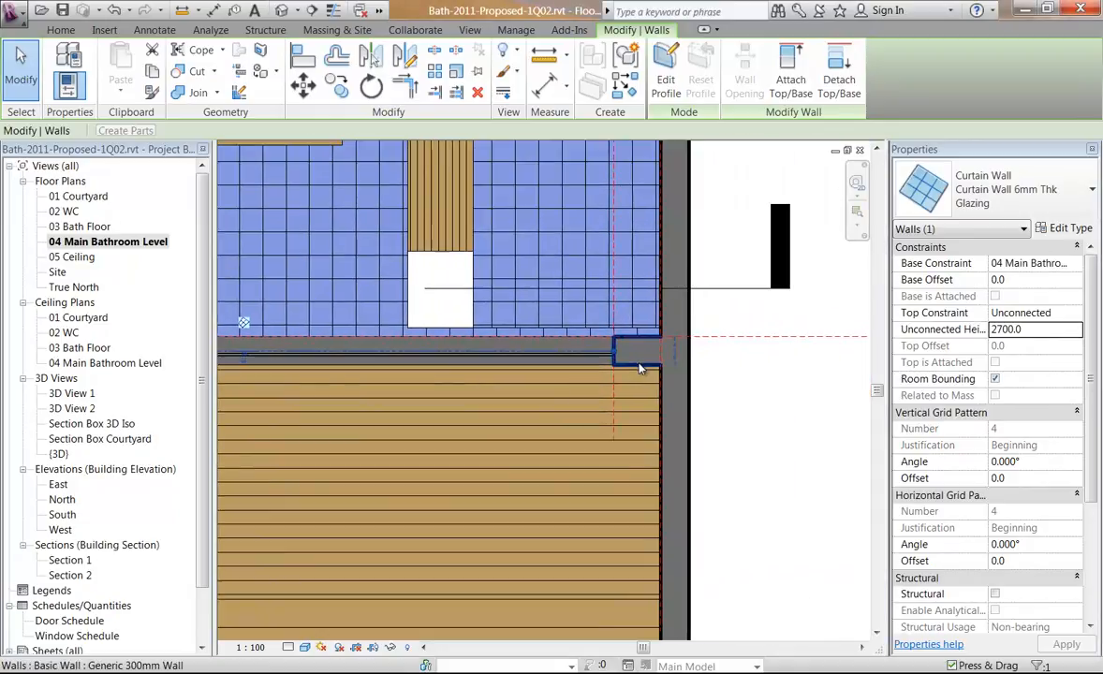
pyautogui.scroll(4, 640, 365)
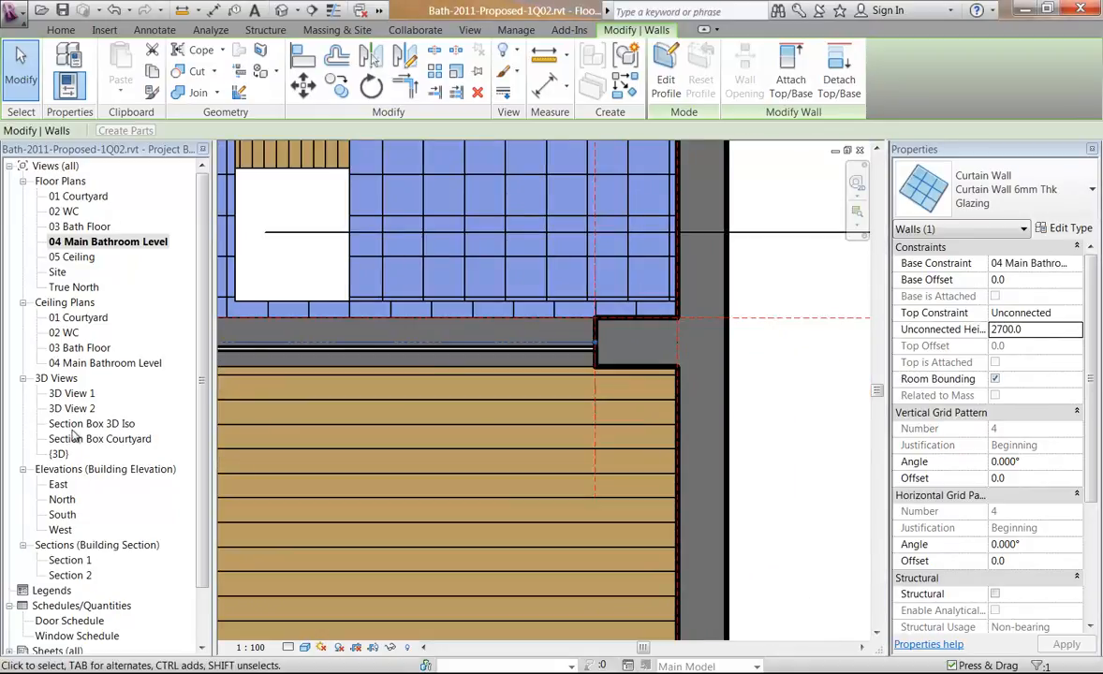
# Open the Section Box Courtyard 3D view and examine how the curtain wall sits in the opening at the jamb and sill.
pyautogui.doubleClick(77, 426)
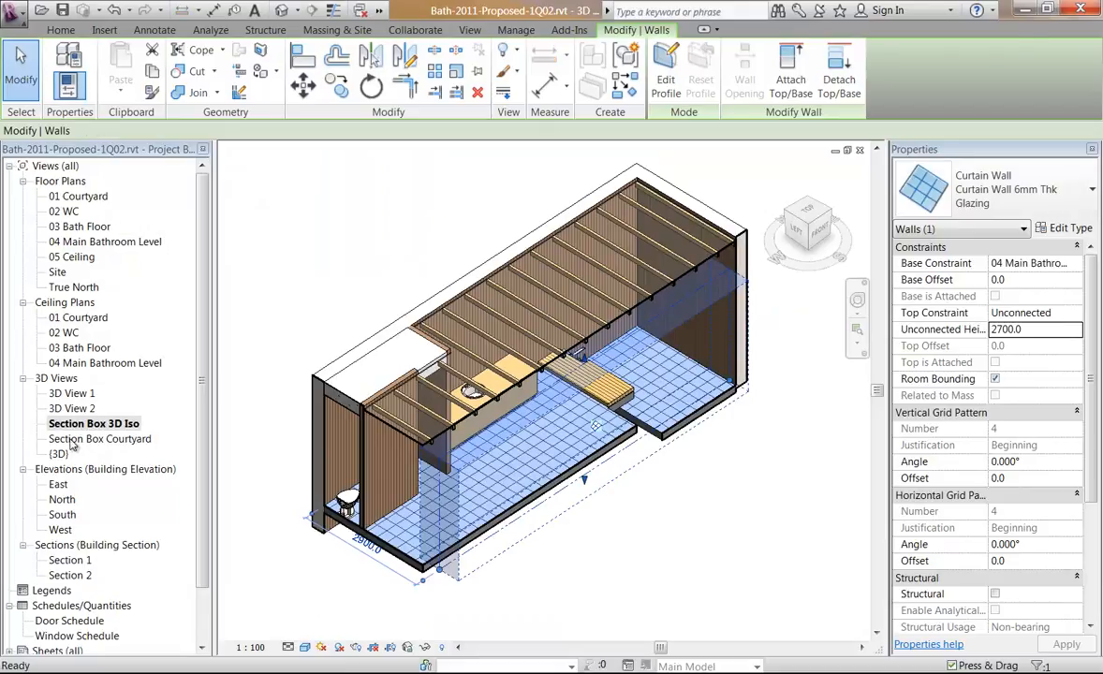
pyautogui.doubleClick(84, 439)
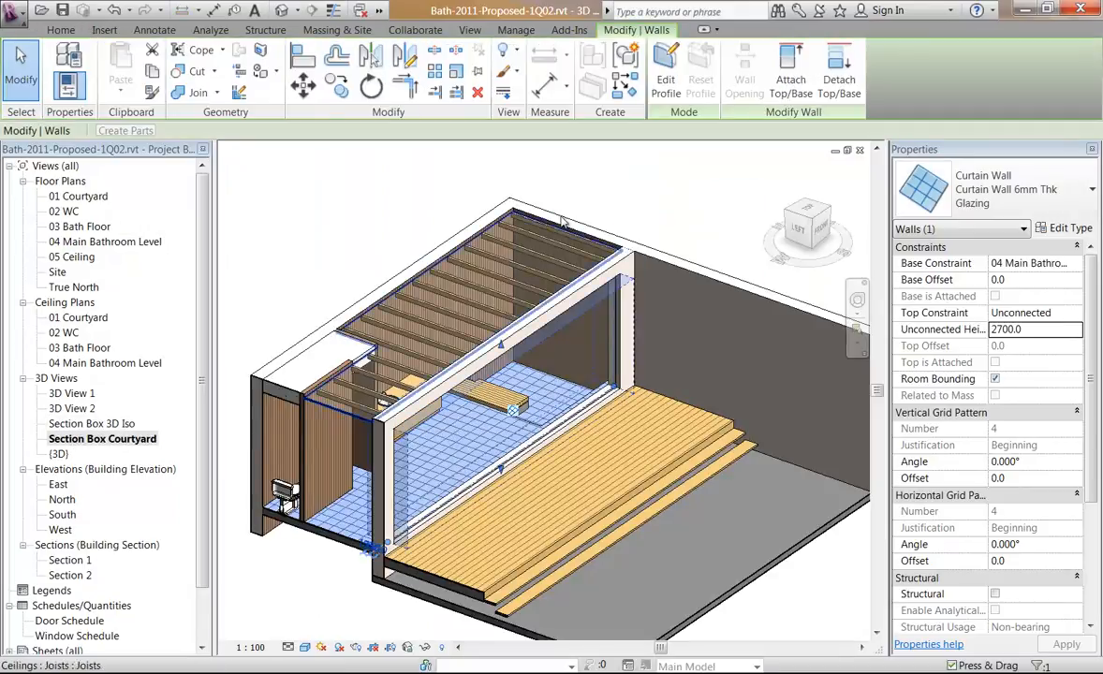
pyautogui.scroll(3, 618, 309)
pyautogui.press('Escape')
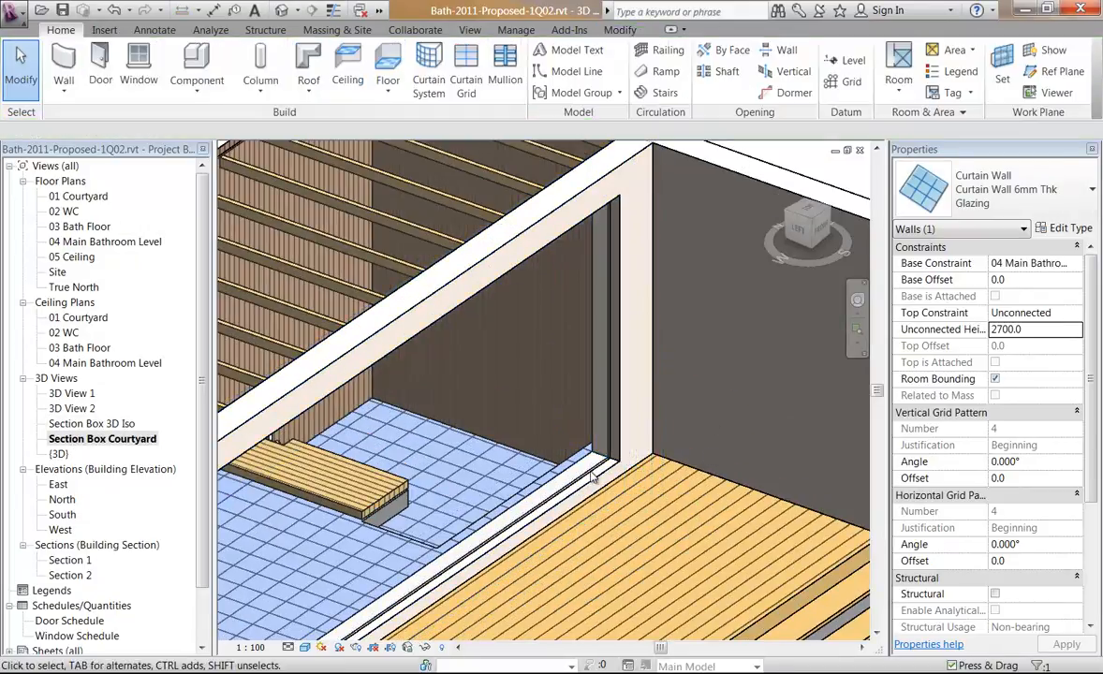
pyautogui.scroll(2, 592, 477)
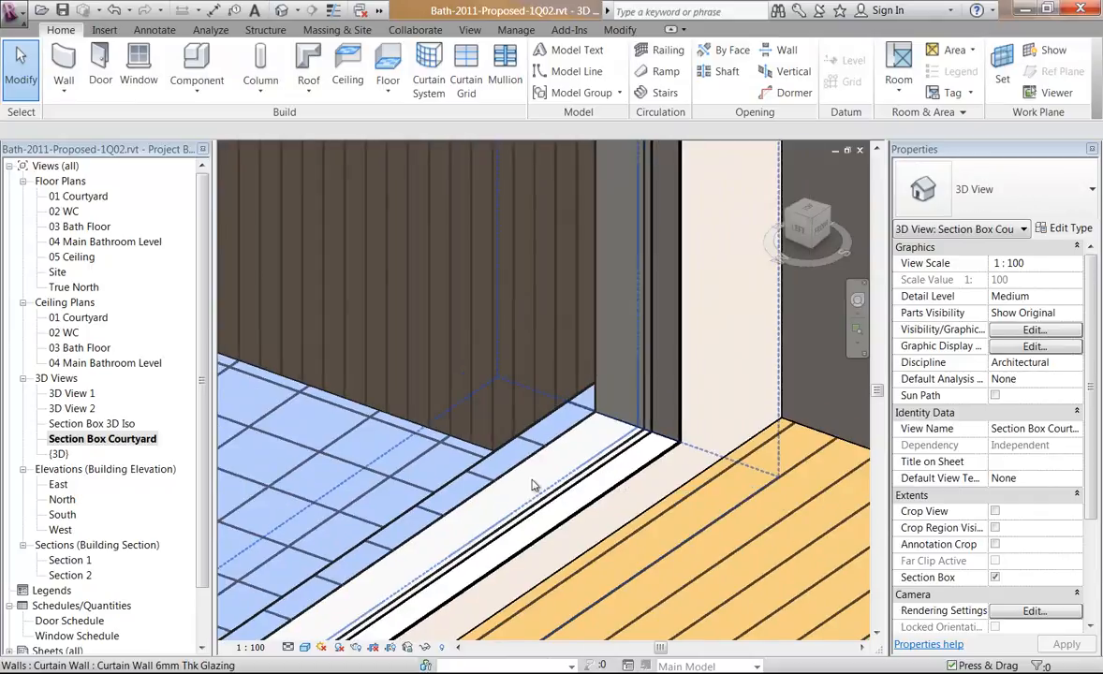
pyautogui.scroll(-6, 538, 483)
pyautogui.moveTo(461, 489); pyautogui.dragTo(611, 430, button='middle')
pyautogui.keyDown('shift'); pyautogui.moveTo(636, 491); pyautogui.dragTo(575, 450, button='middle'); pyautogui.keyUp('shift')
pyautogui.scroll(3, 565, 439)
pyautogui.scroll(-4, 564, 433)
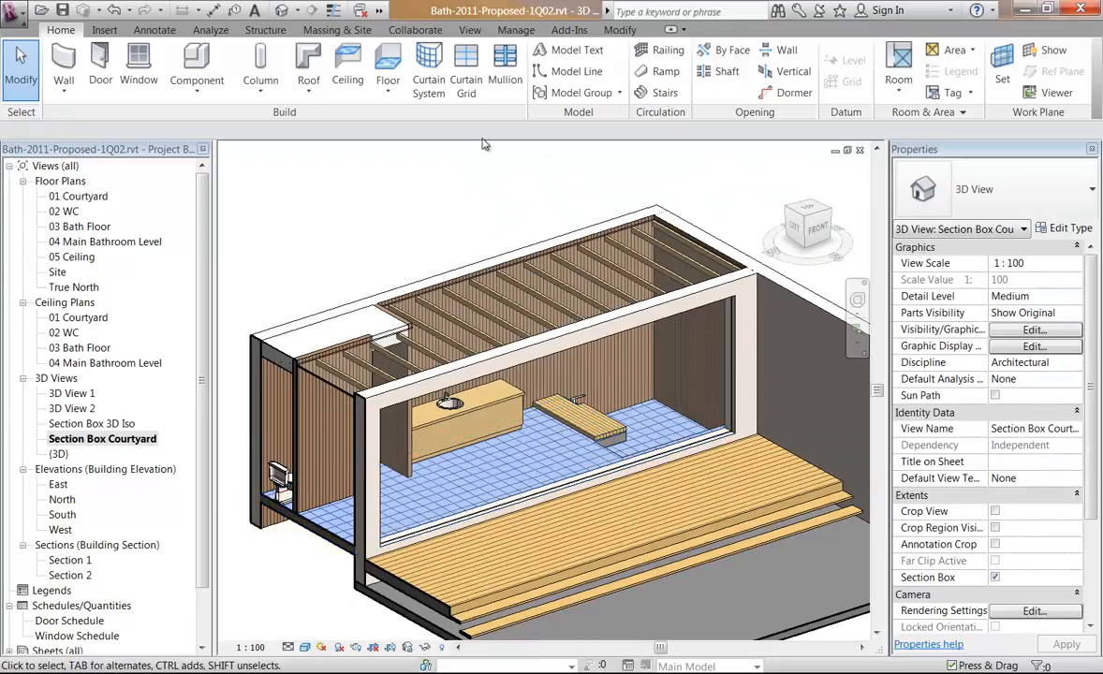
# Place a vertical curtain grid line near the curtain wall's east end and set its distance from that end to 1200.
pyautogui.click(470, 86)
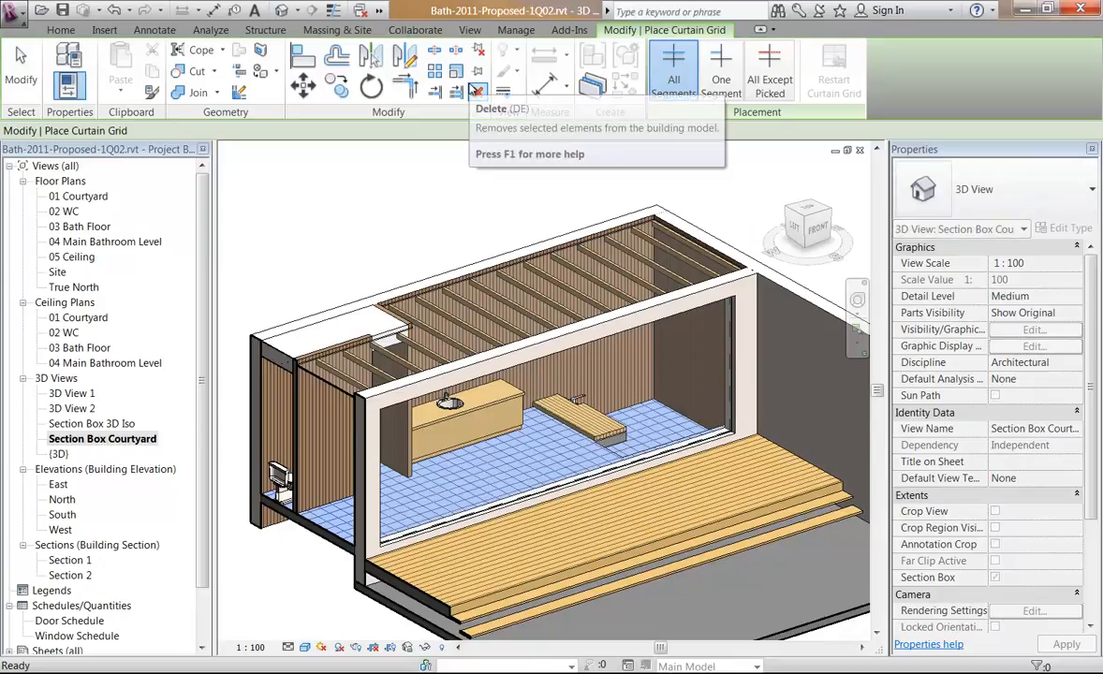
pyautogui.scroll(5, 675, 421)
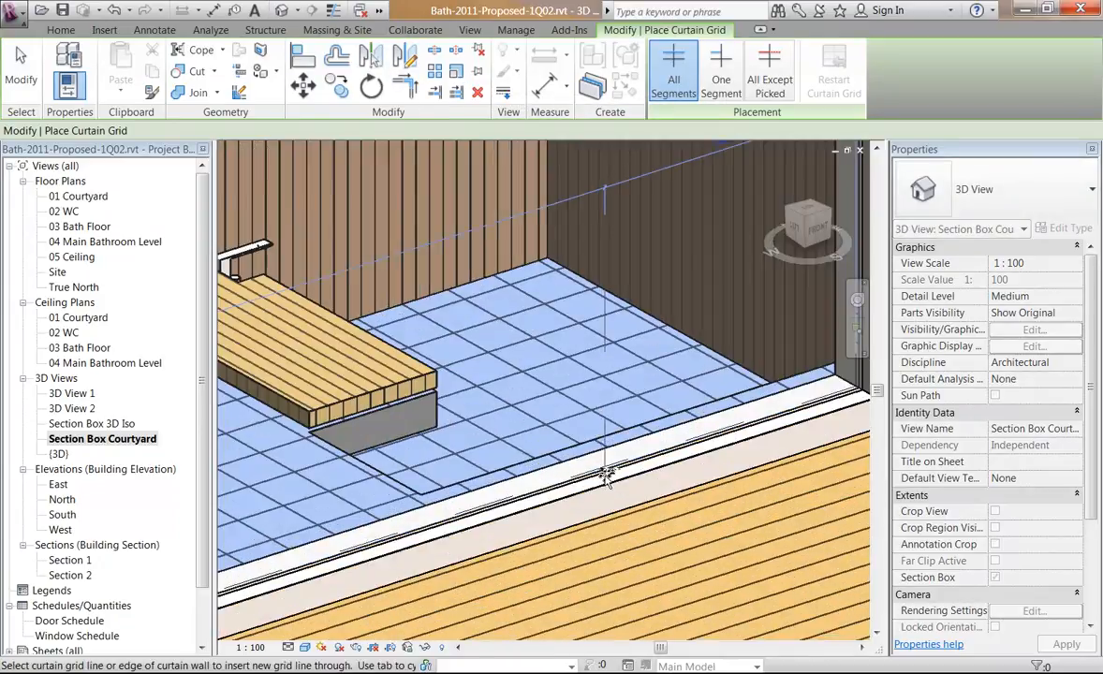
pyautogui.scroll(-5, 605, 473)
pyautogui.scroll(-3, 735, 445)
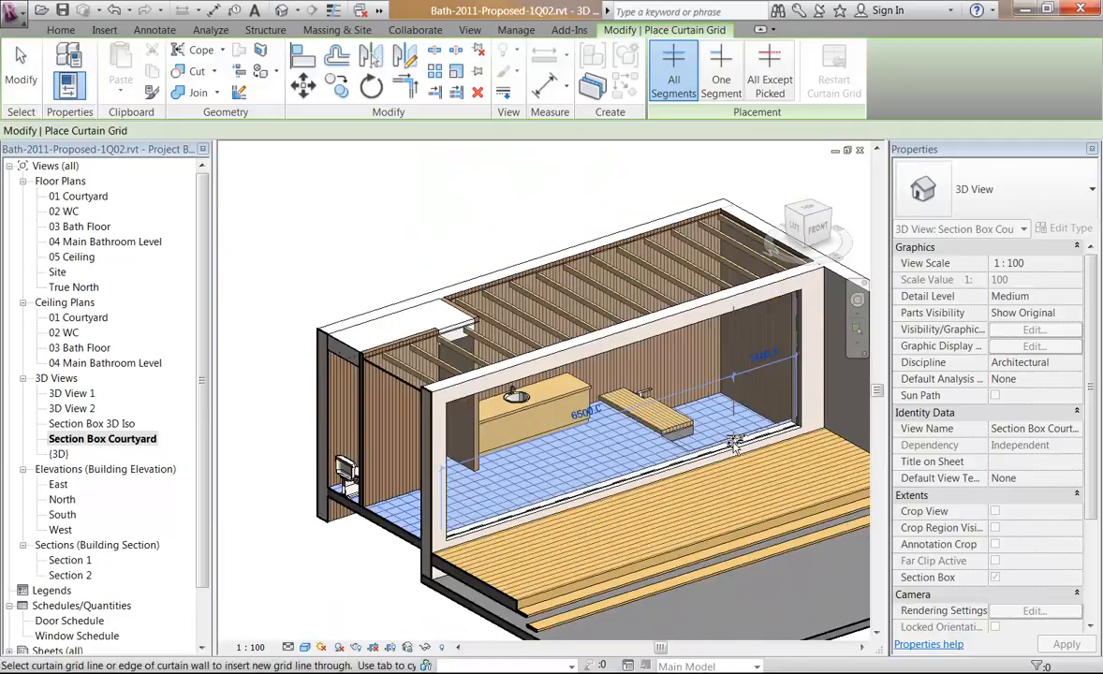
pyautogui.click(735, 445)
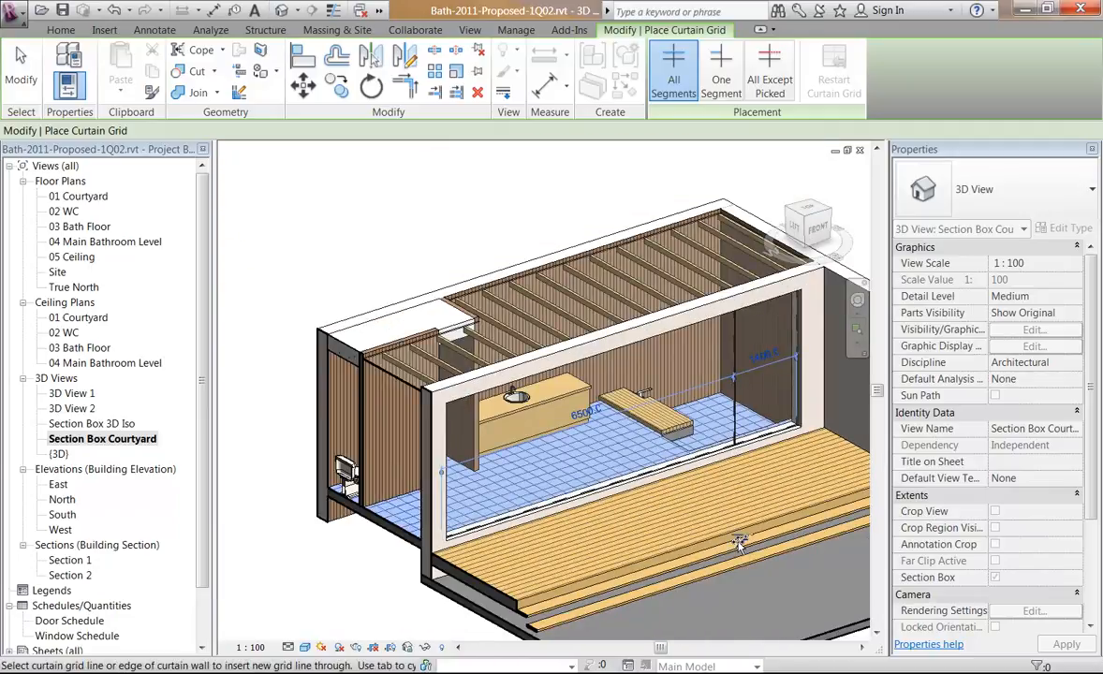
pyautogui.click(760, 359)
pyautogui.write('1200')
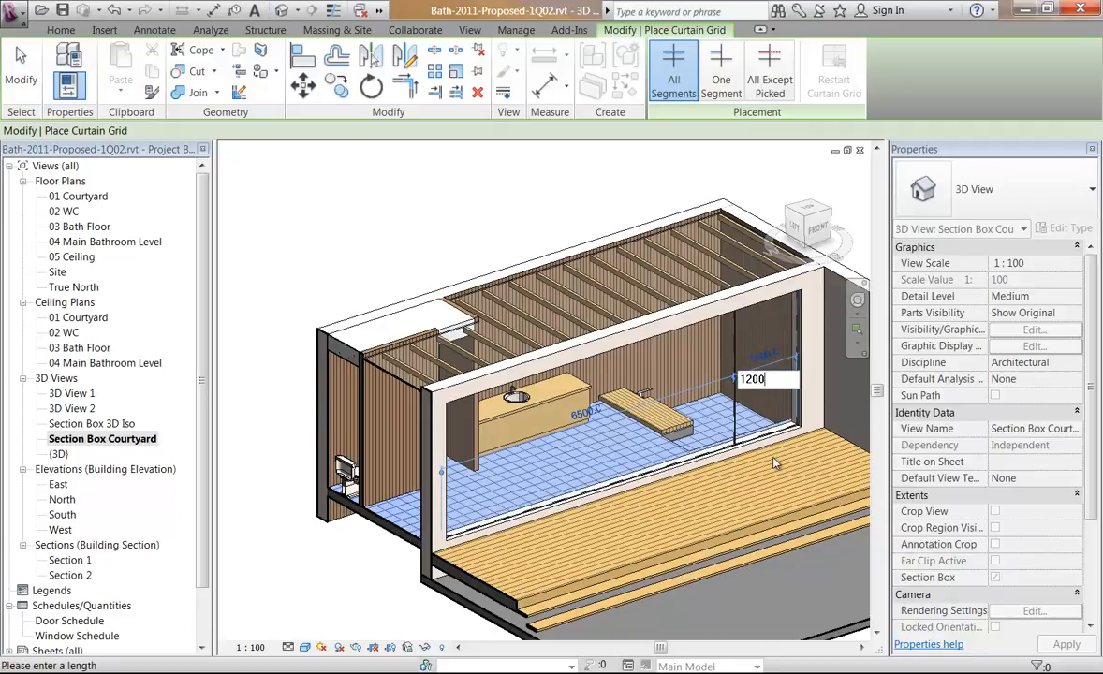
pyautogui.press('Return')
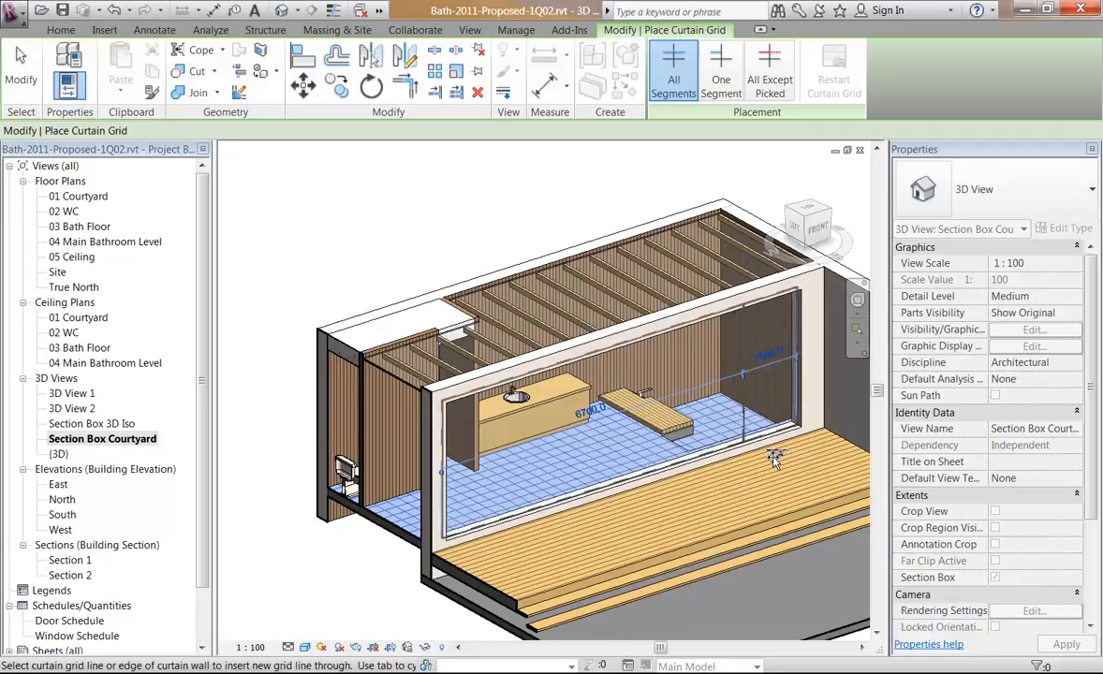
# Add two more vertical grid lines toward the west, each spaced 1200 from the previous line.
pyautogui.click(688, 459)
pyautogui.click(714, 373)
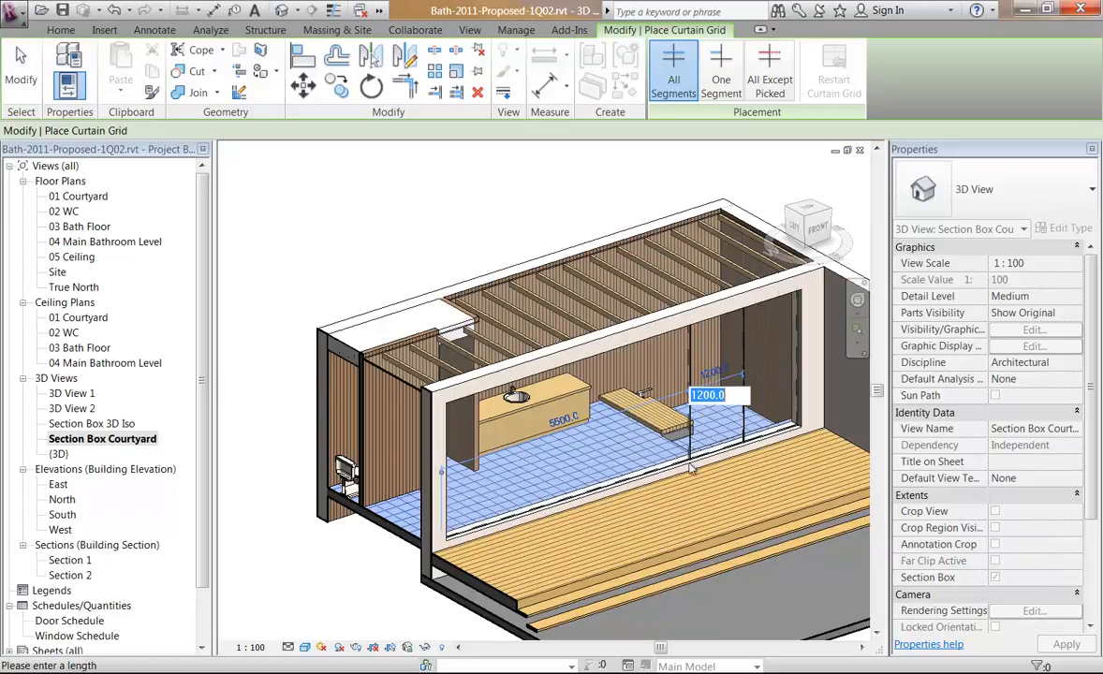
pyautogui.click(657, 171)
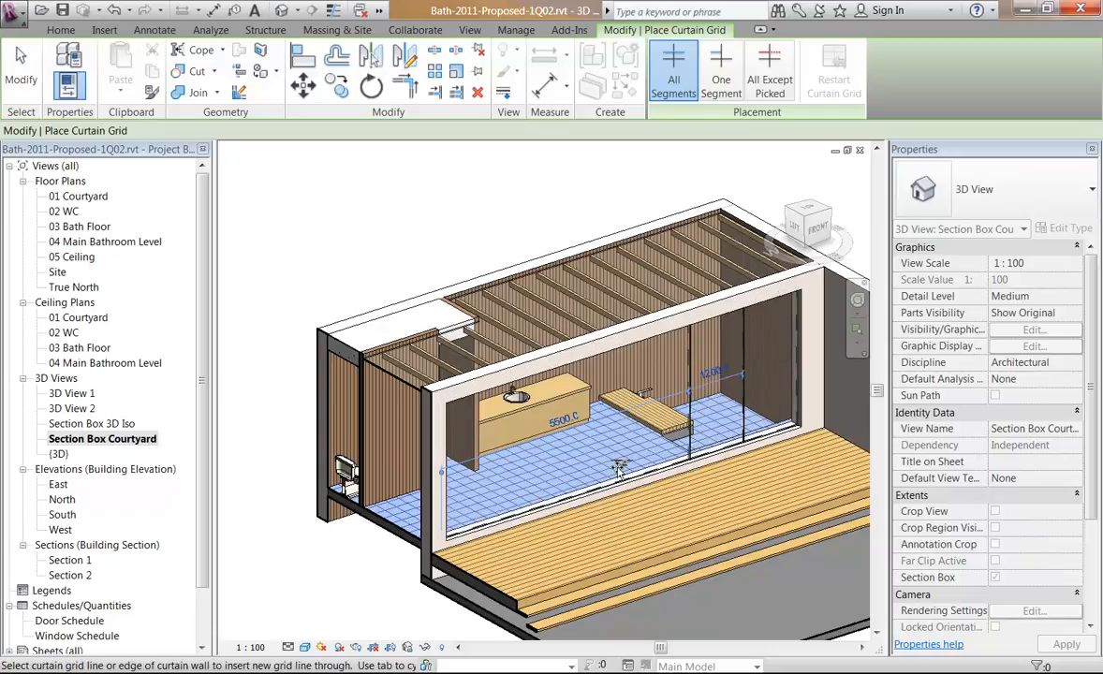
pyautogui.scroll(3, 619, 468)
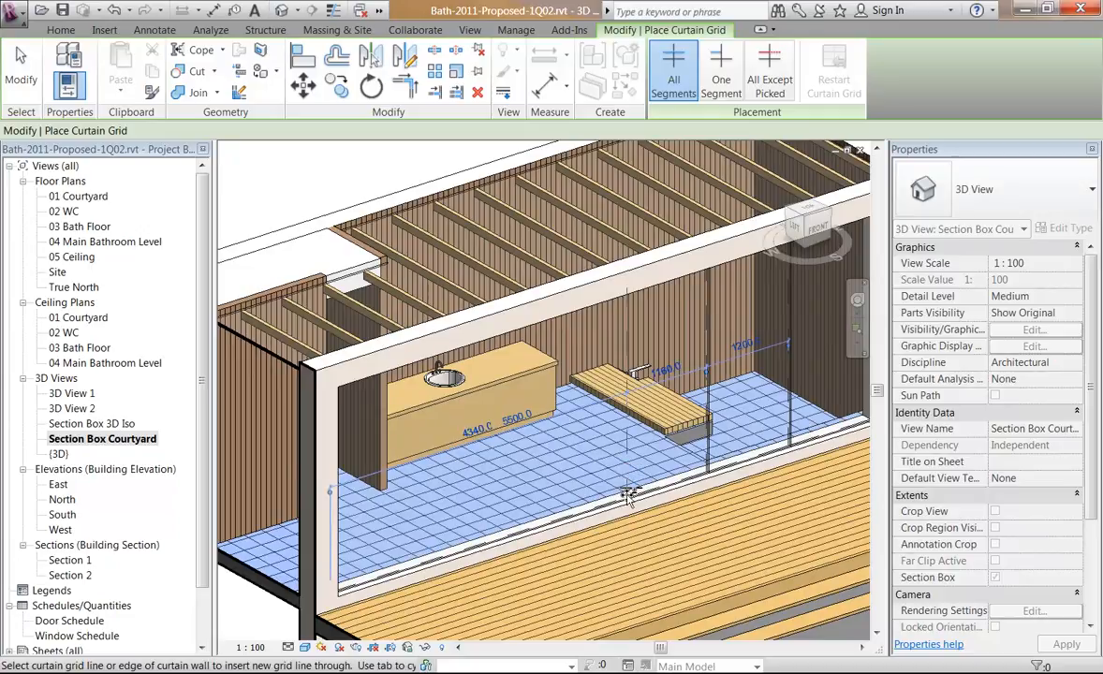
pyautogui.click(626, 496)
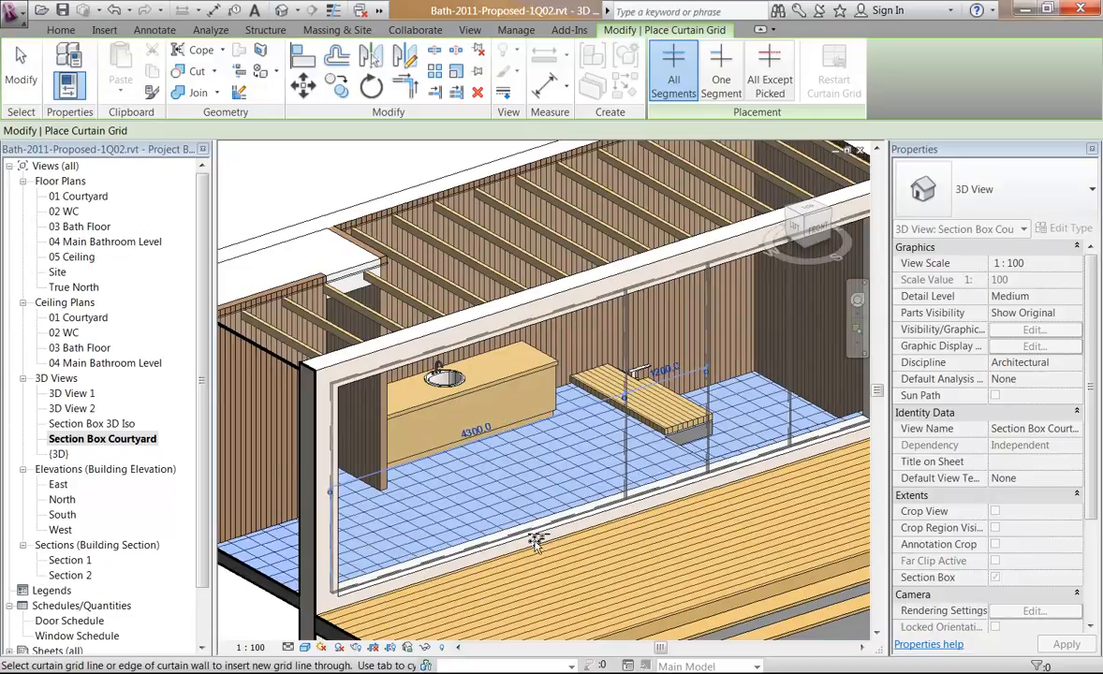
# Add a fourth vertical grid line 2400 from the third line and 1900 from the curtain wall's west end.
pyautogui.click(460, 552)
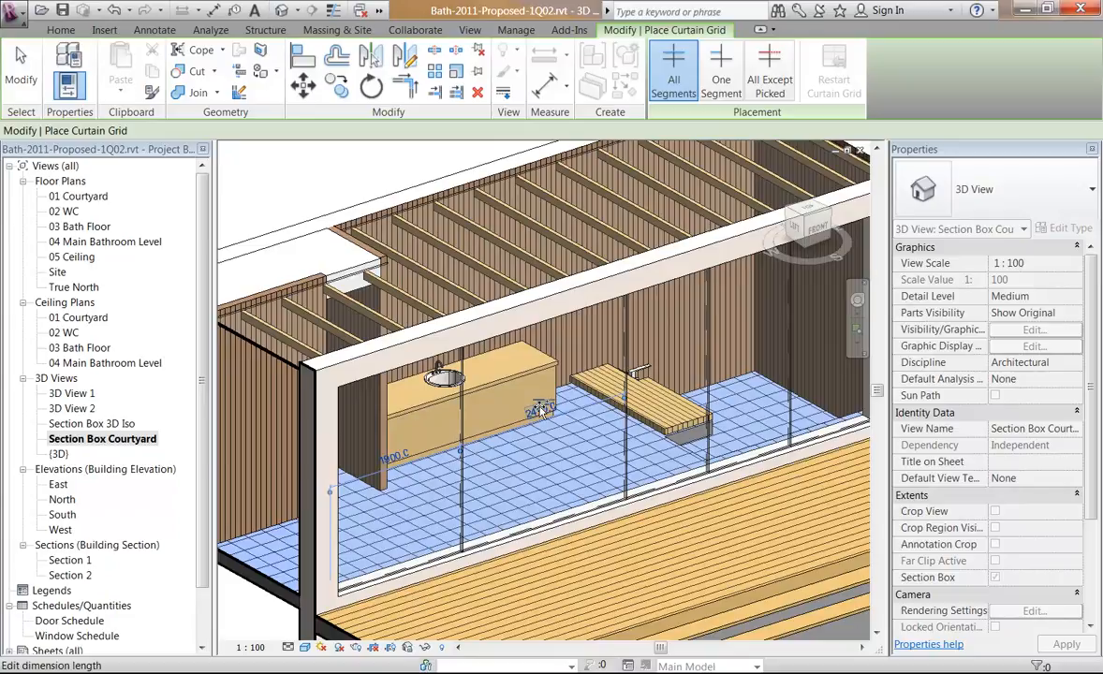
pyautogui.scroll(4, 394, 461)
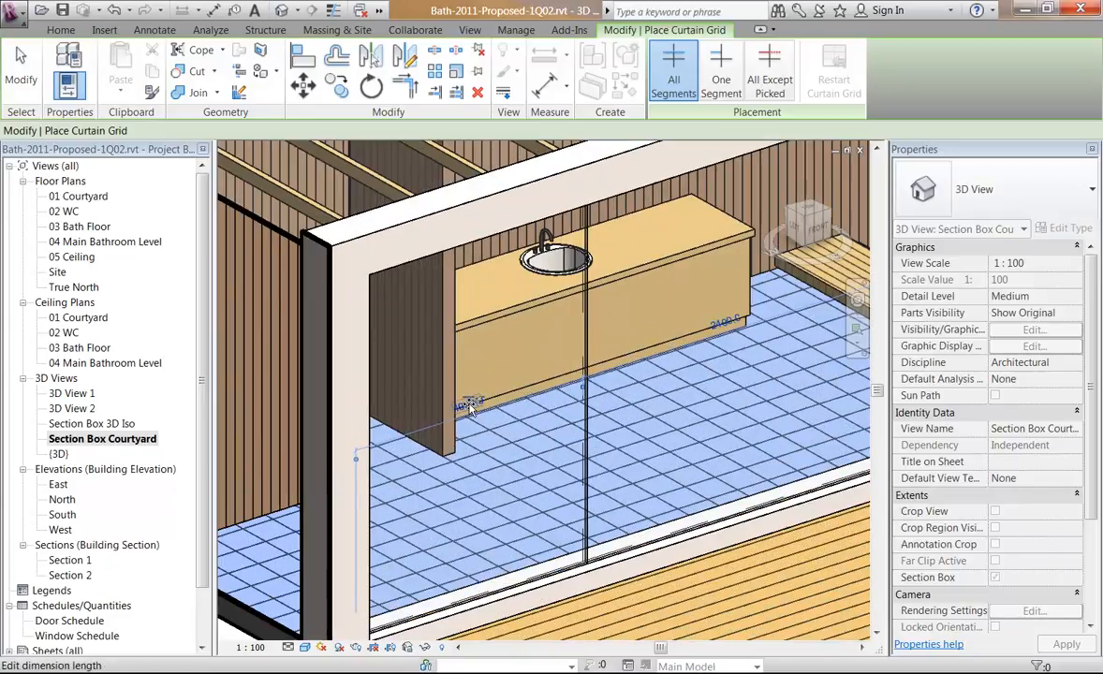
pyautogui.scroll(-4, 471, 412)
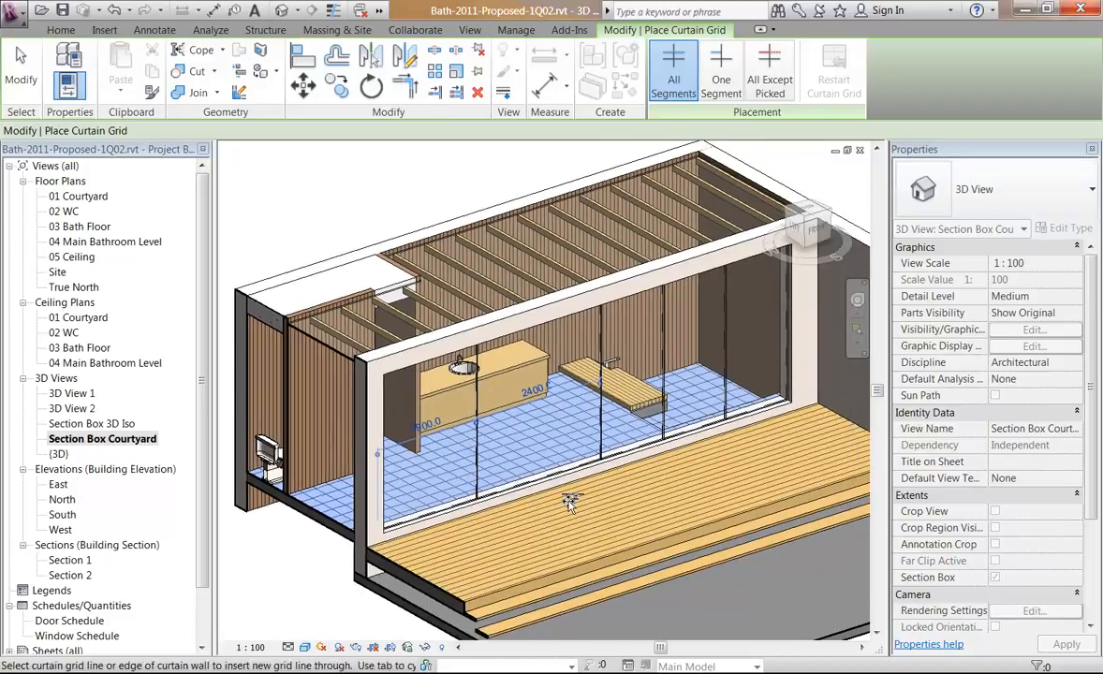
pyautogui.press('Escape')
# Divide the westernmost glazed panel in half with a vertical curtain grid line at its midpoint.
pyautogui.moveTo(567, 465); pyautogui.dragTo(558, 487, button='middle')
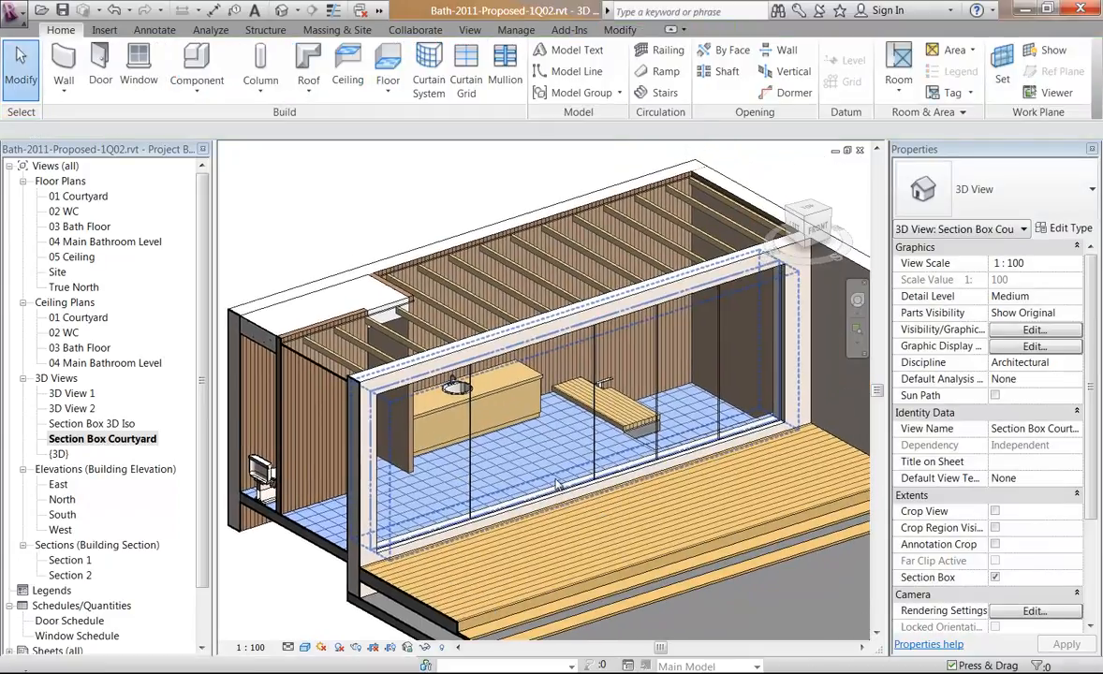
pyautogui.scroll(1, 539, 491)
pyautogui.scroll(2, 412, 562)
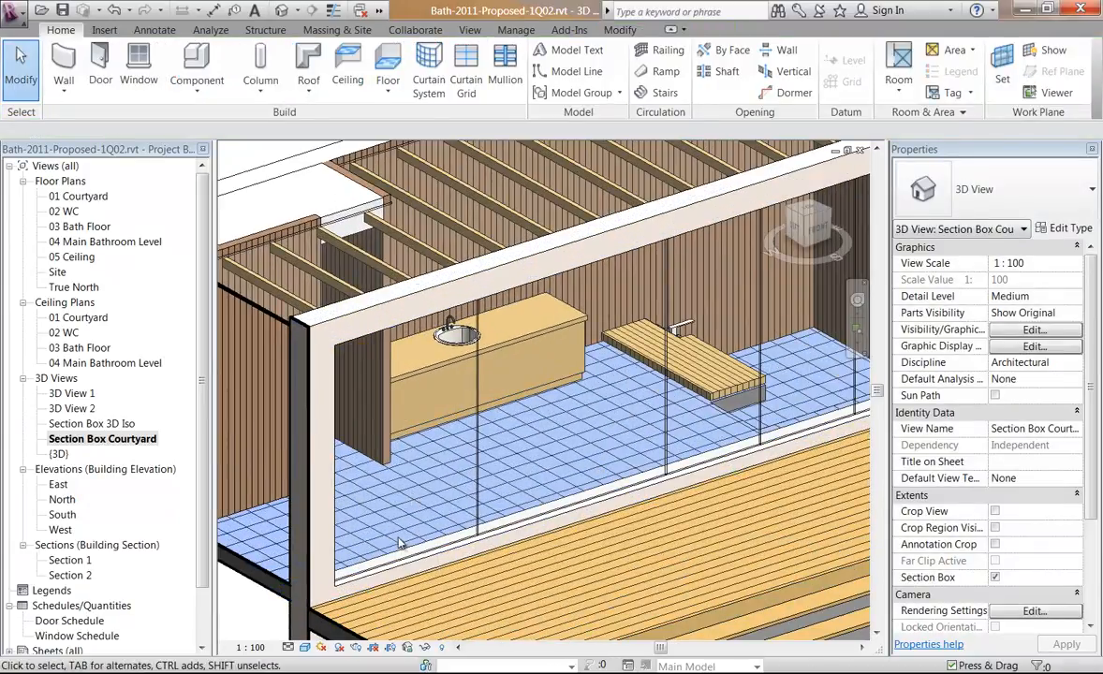
pyautogui.click(460, 82)
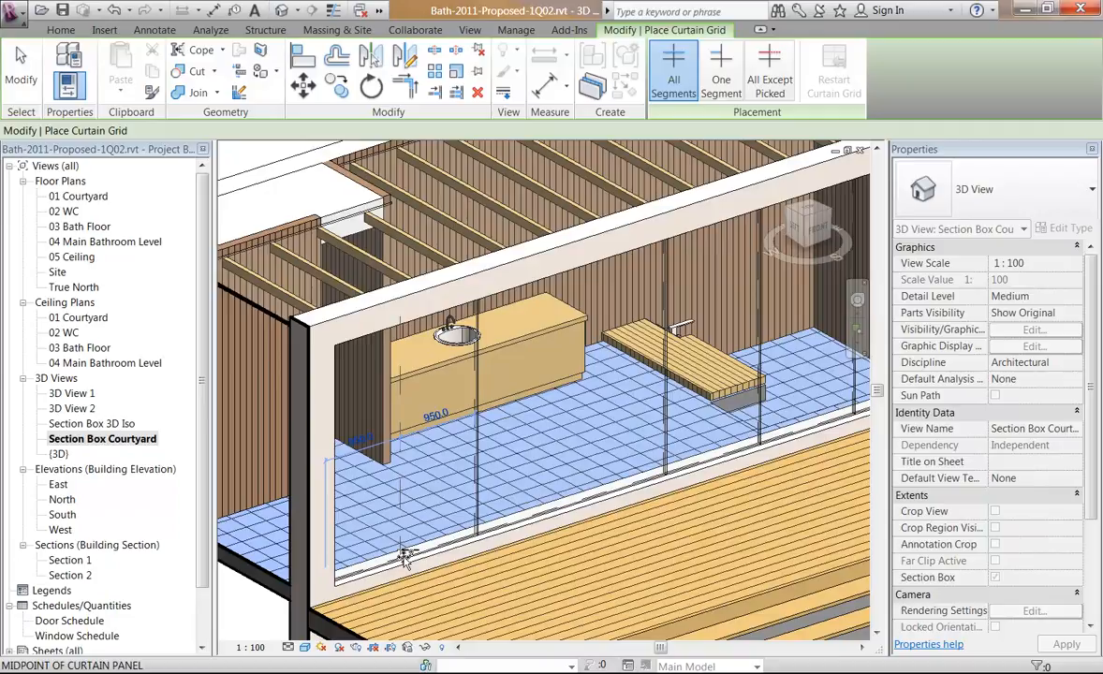
pyautogui.scroll(-2, 554, 502)
pyautogui.press('Escape')
pyautogui.press('Escape')
pyautogui.scroll(-2, 601, 510)
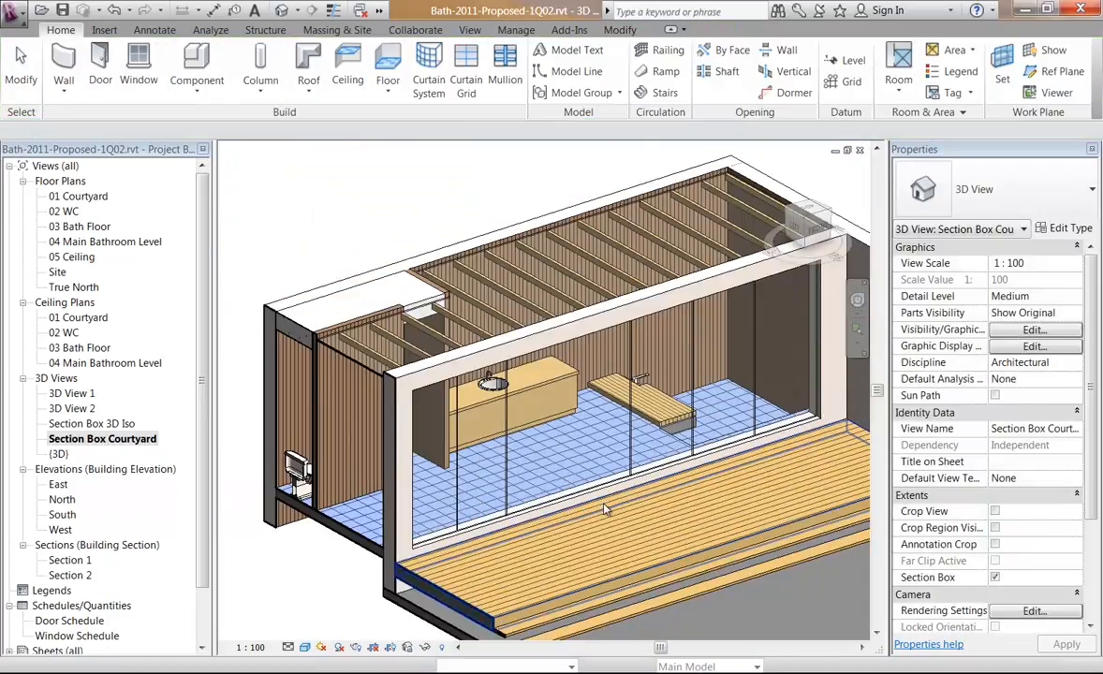
# Examine the divided curtain wall and the joint between adjacent glazed panels at the sill.
pyautogui.scroll(2, 604, 508)
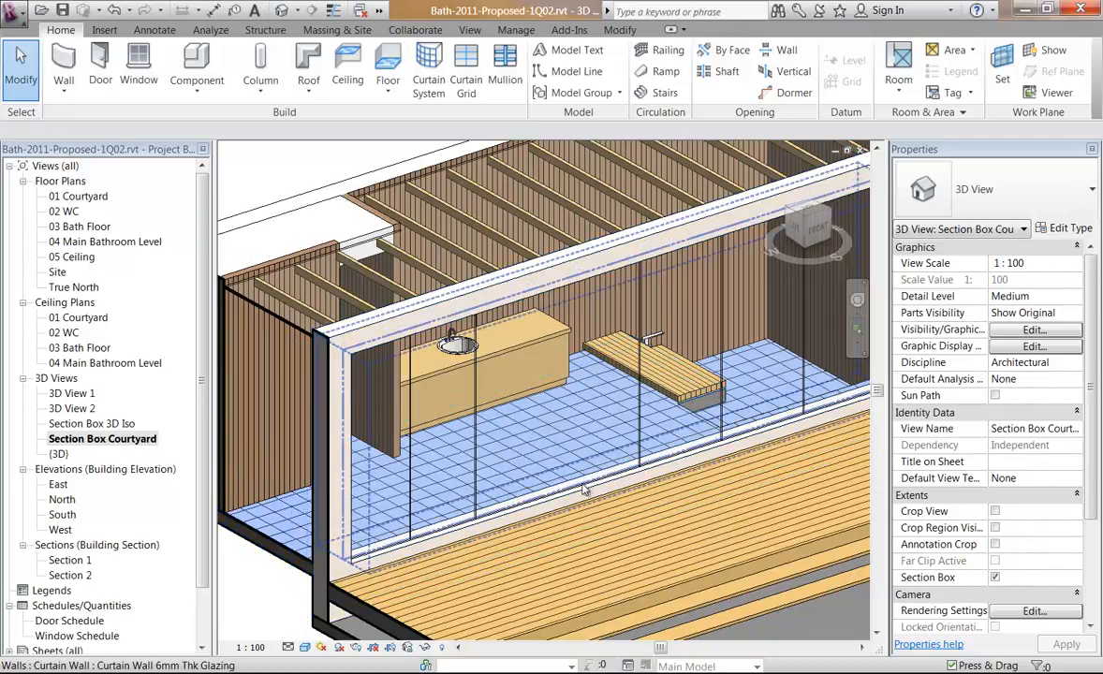
pyautogui.scroll(3, 582, 491)
pyautogui.scroll(-3, 582, 494)
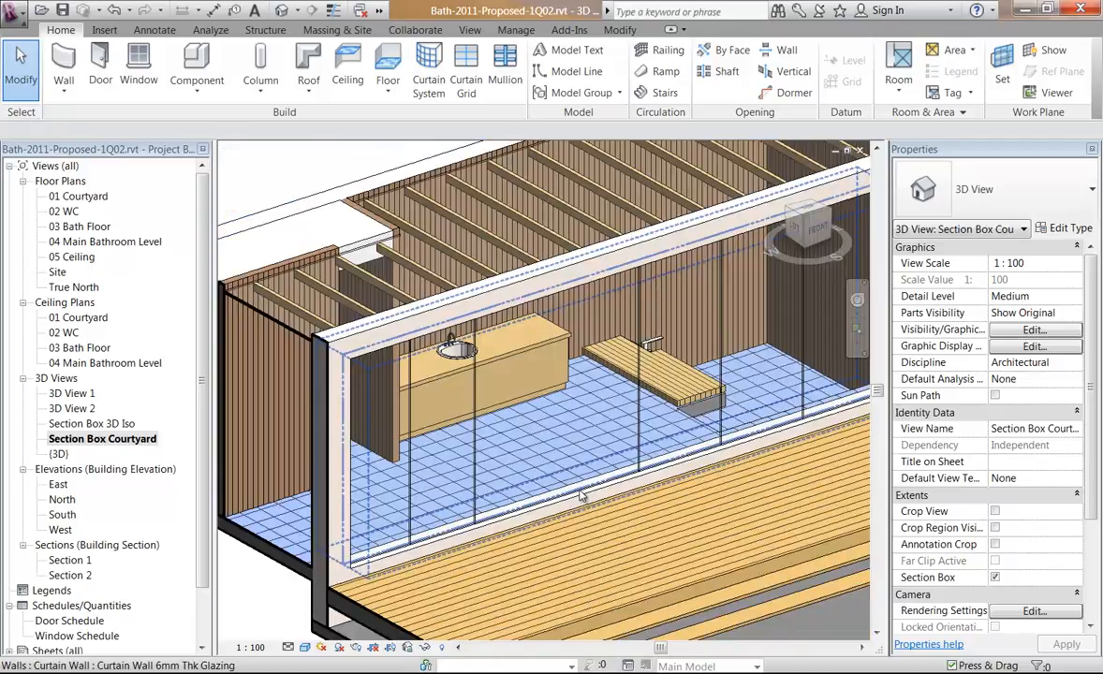
pyautogui.moveTo(583, 485); pyautogui.dragTo(581, 491, button='middle')
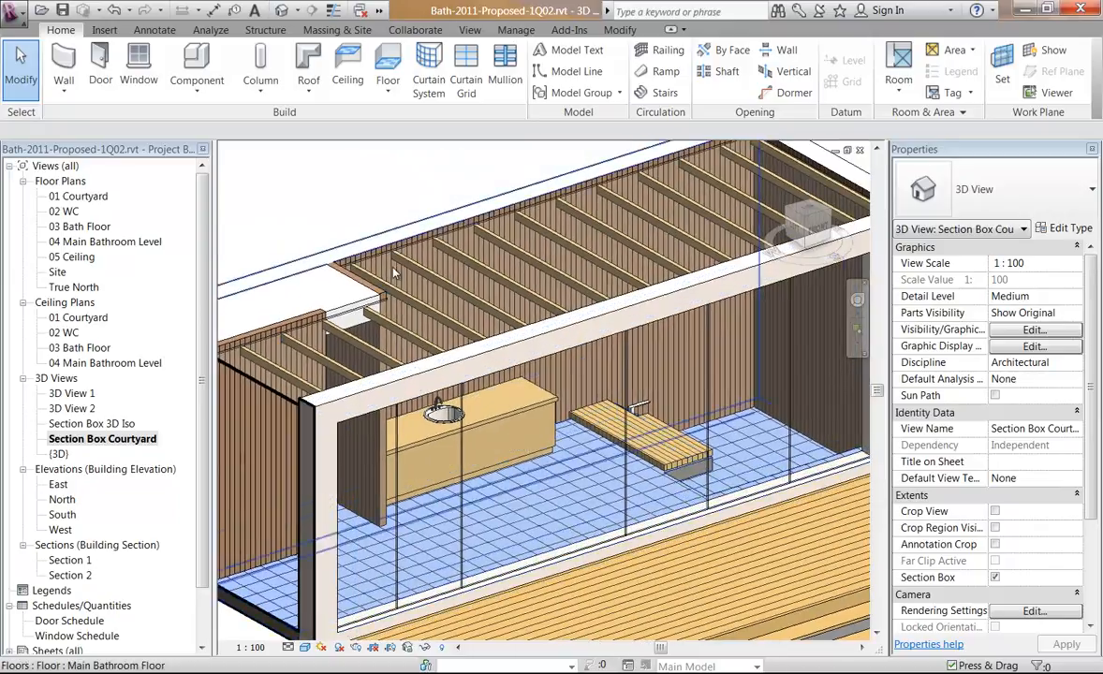
pyautogui.scroll(3, 622, 546)
pyautogui.scroll(2, 622, 547)
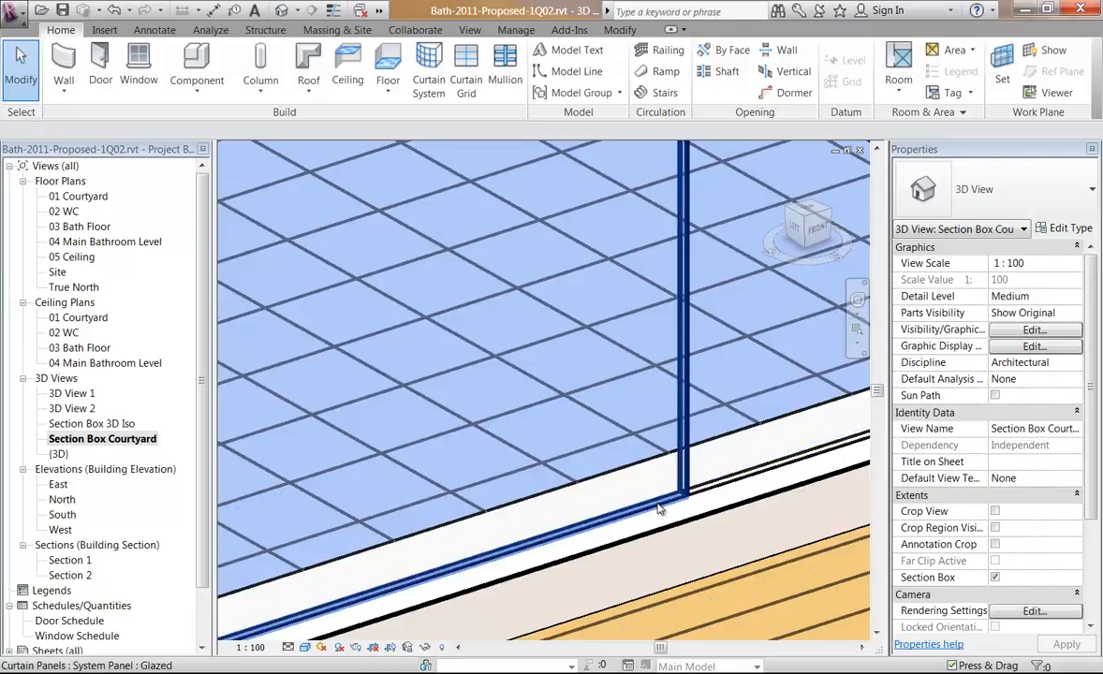
pyautogui.scroll(-3, 658, 508)
pyautogui.moveTo(639, 342); pyautogui.dragTo(661, 492, button='middle')
pyautogui.scroll(-2, 639, 351)
pyautogui.moveTo(640, 352); pyautogui.dragTo(647, 364, button='middle')
pyautogui.scroll(-2, 662, 473)
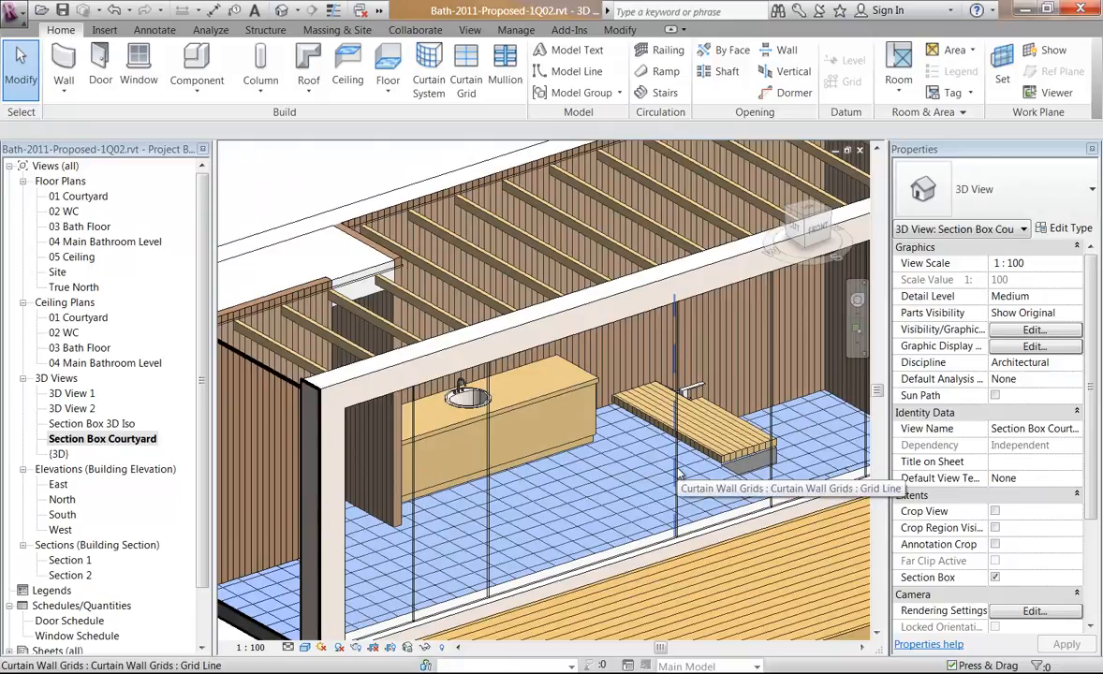
# Select the widest glazed system panel, in the middle of the curtain wall, without selecting the wall or its grid lines.
pyautogui.press('Tab')
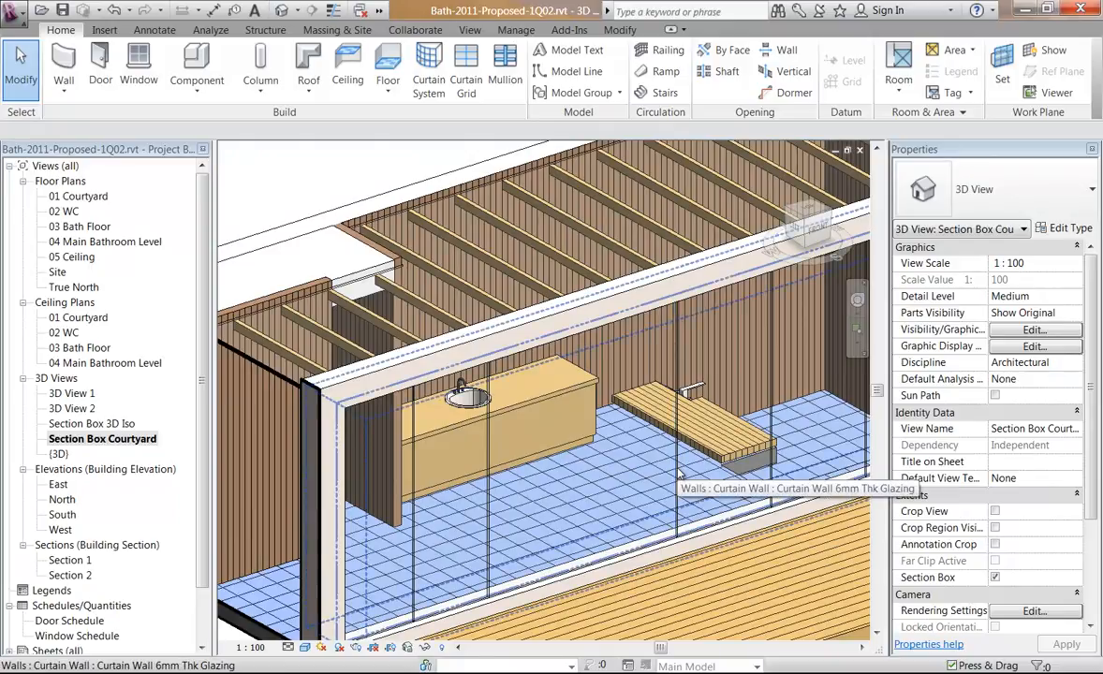
pyautogui.press('Tab')
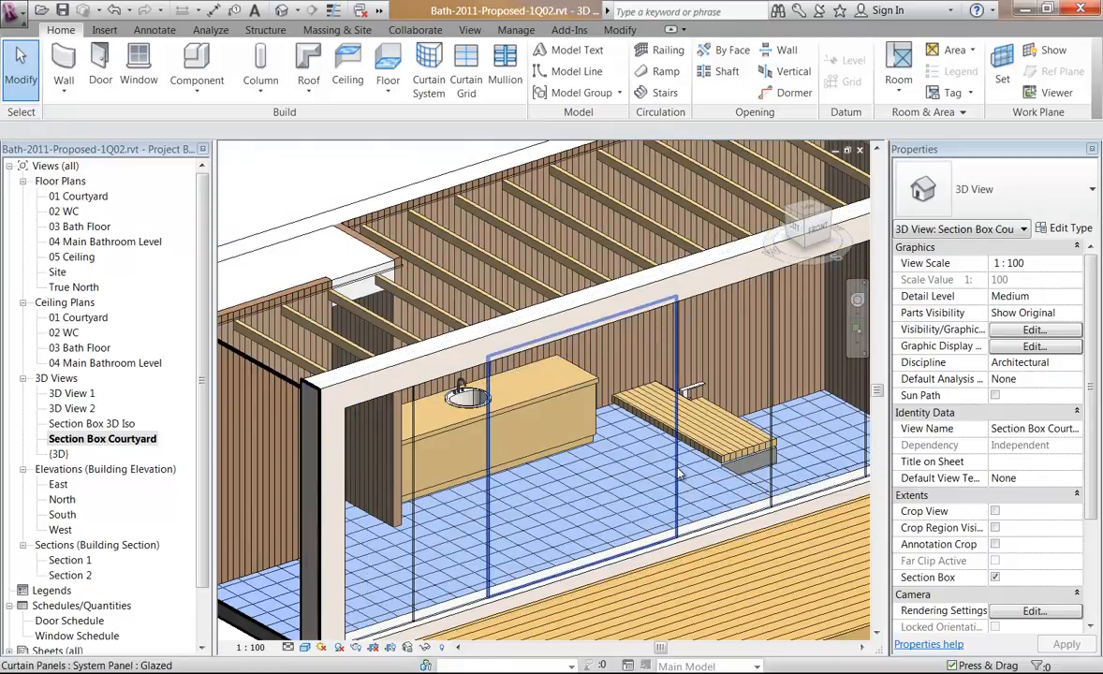
pyautogui.press('Tab')
pyautogui.press('Tab')
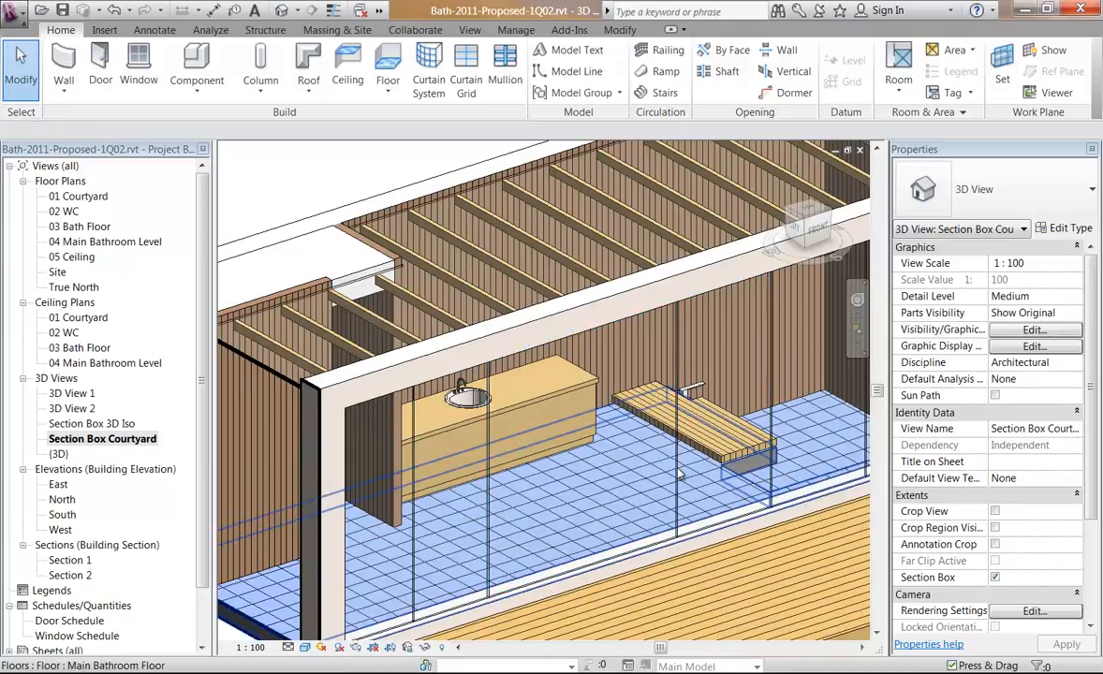
pyautogui.press('Tab')
pyautogui.press('Tab')
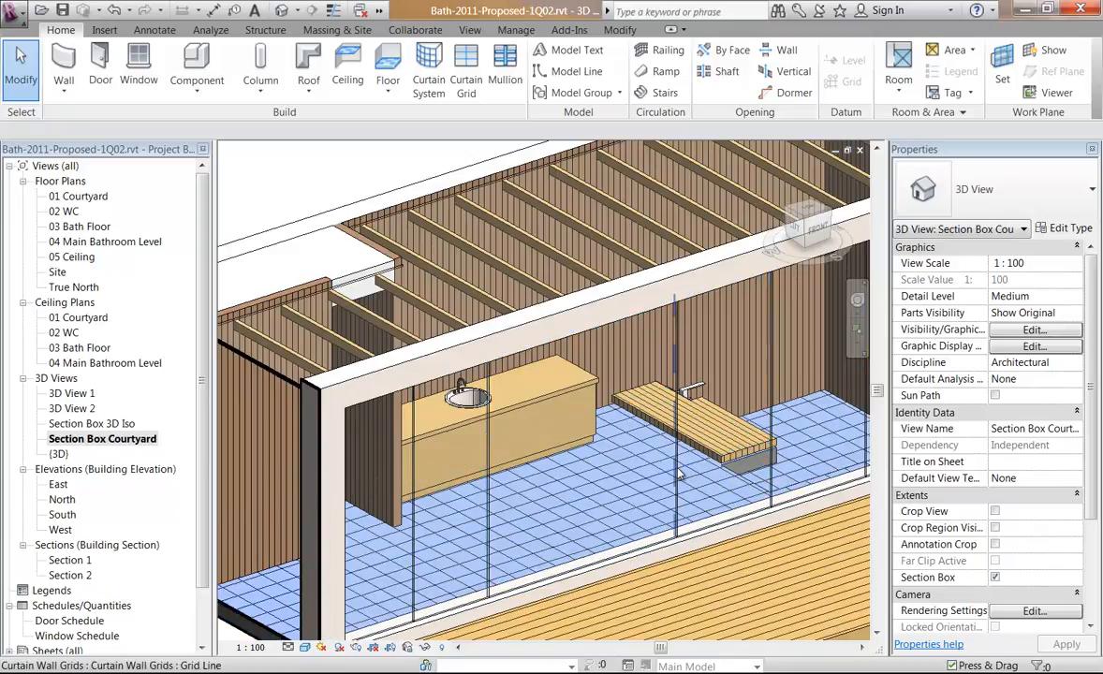
pyautogui.press('Tab')
pyautogui.press('Tab')
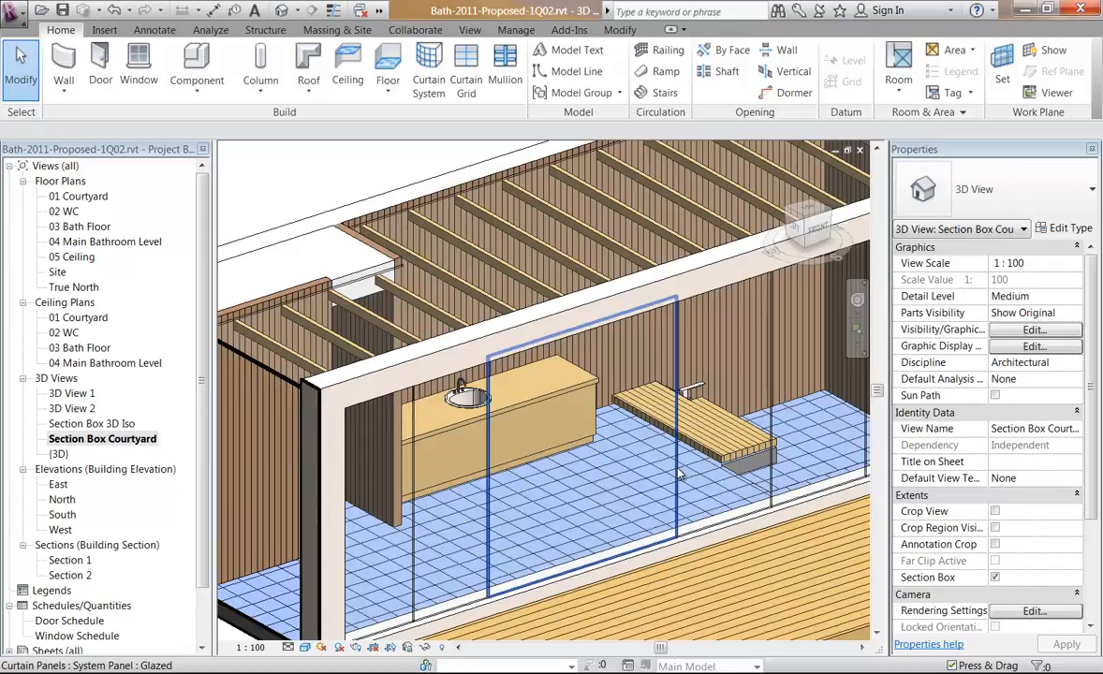
pyautogui.click(681, 474)
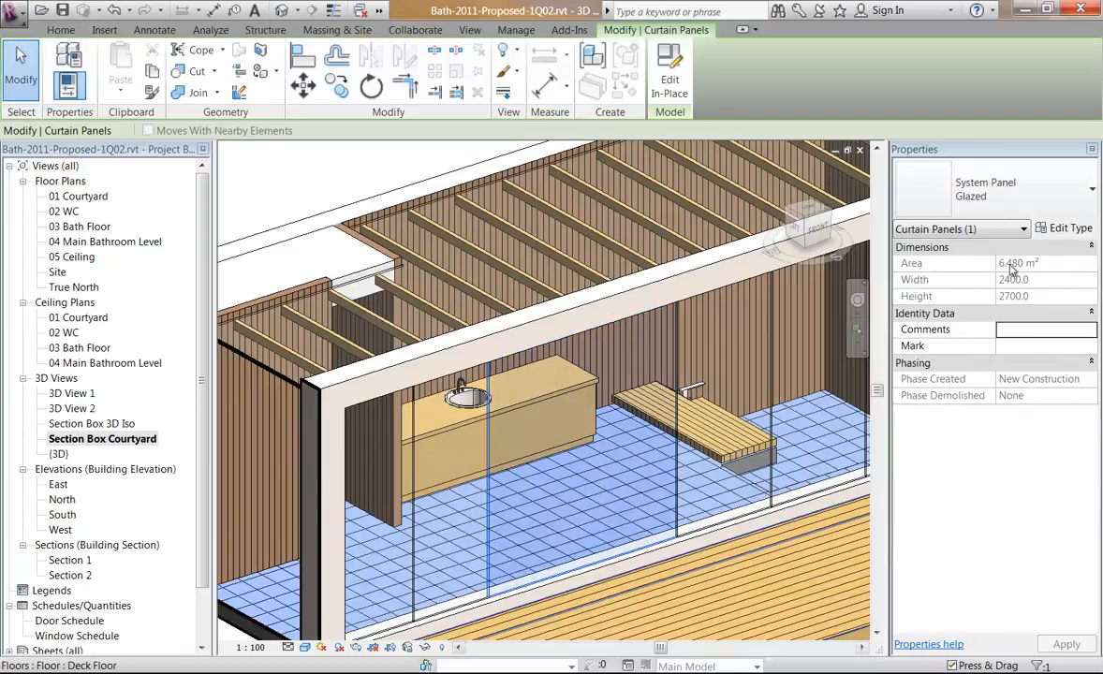
pyautogui.click(934, 183)
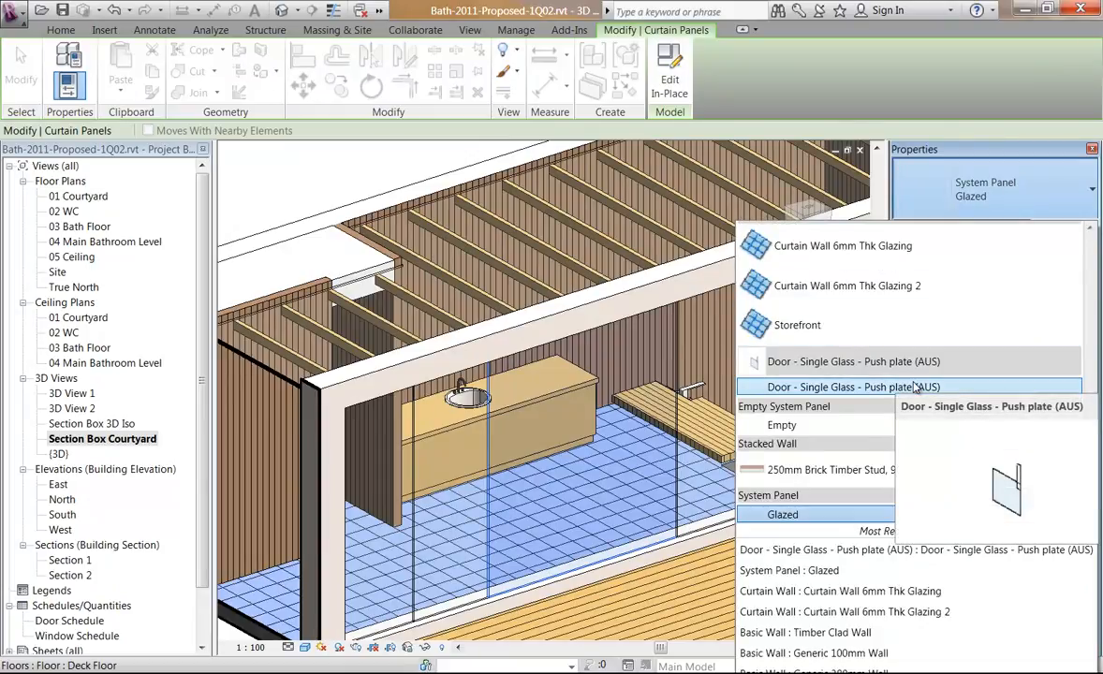
pyautogui.click(965, 201)
pyautogui.press('Escape')
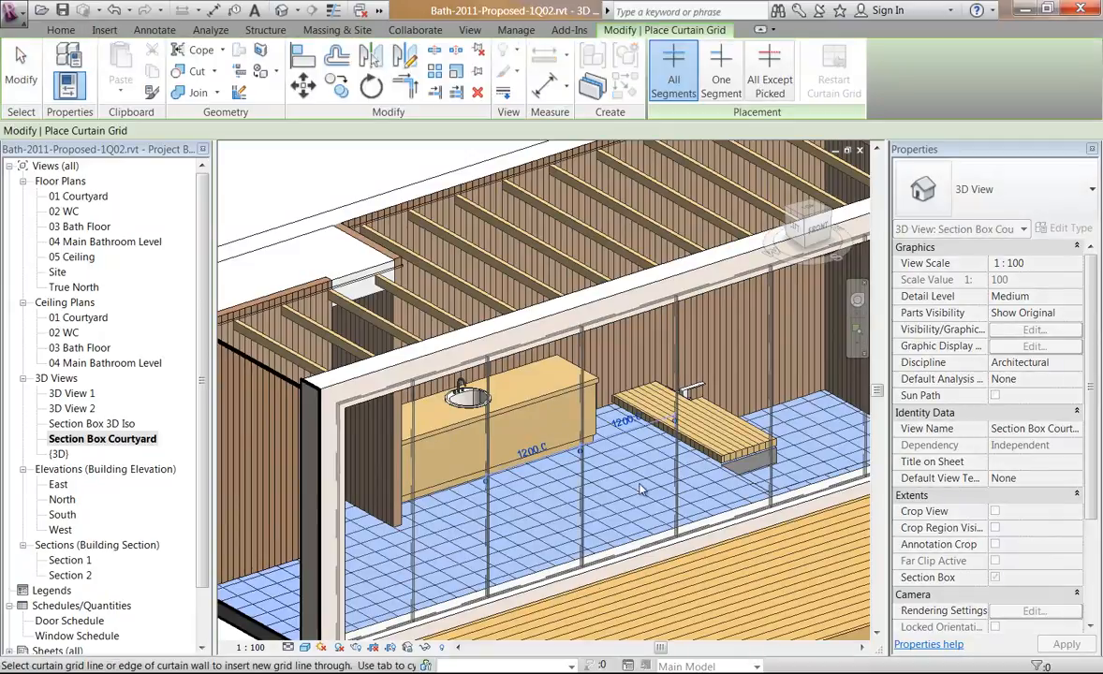
# Divide the 2400 mm wide glazed panel in half with a vertical curtain grid line at its midpoint, 1200 from each neighbouring line.
pyautogui.click(585, 426)
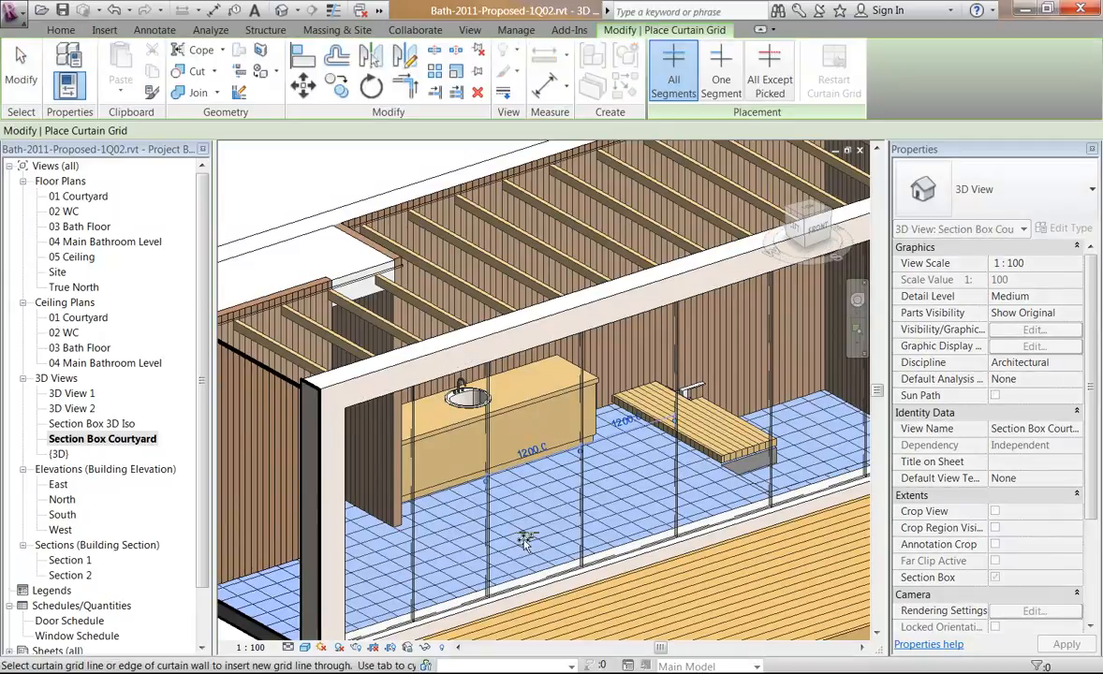
pyautogui.press('Escape')
pyautogui.press('Escape')
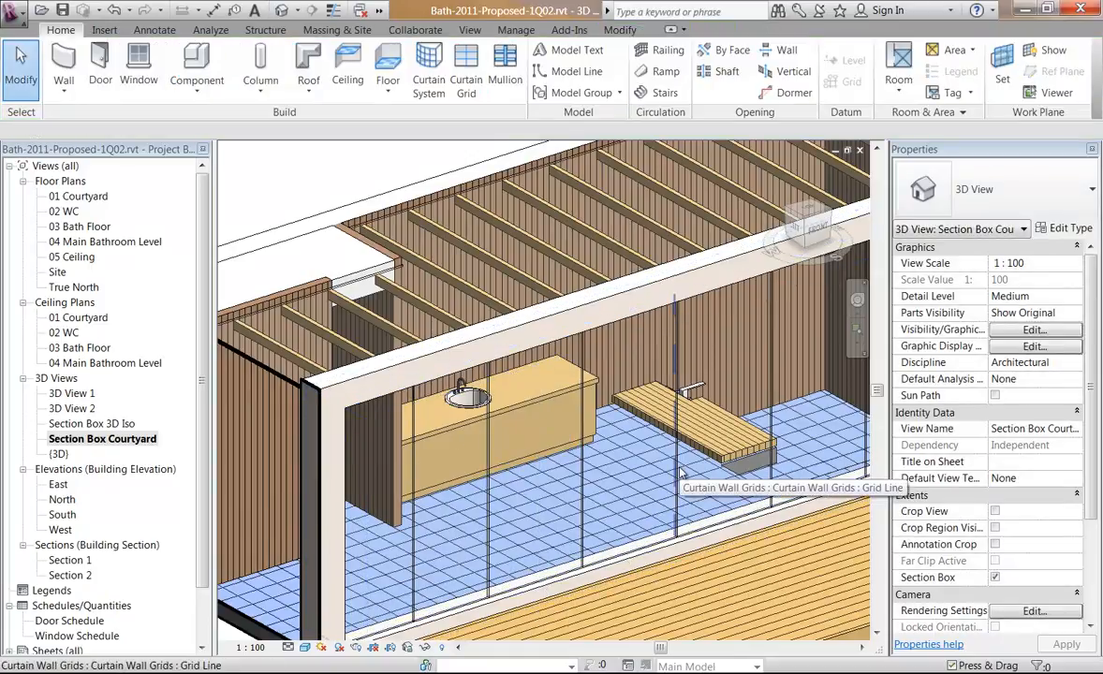
# Select the eastern half of the divided panel, without its grid lines, and open its type properties.
pyautogui.press('Tab')
pyautogui.press('Tab')
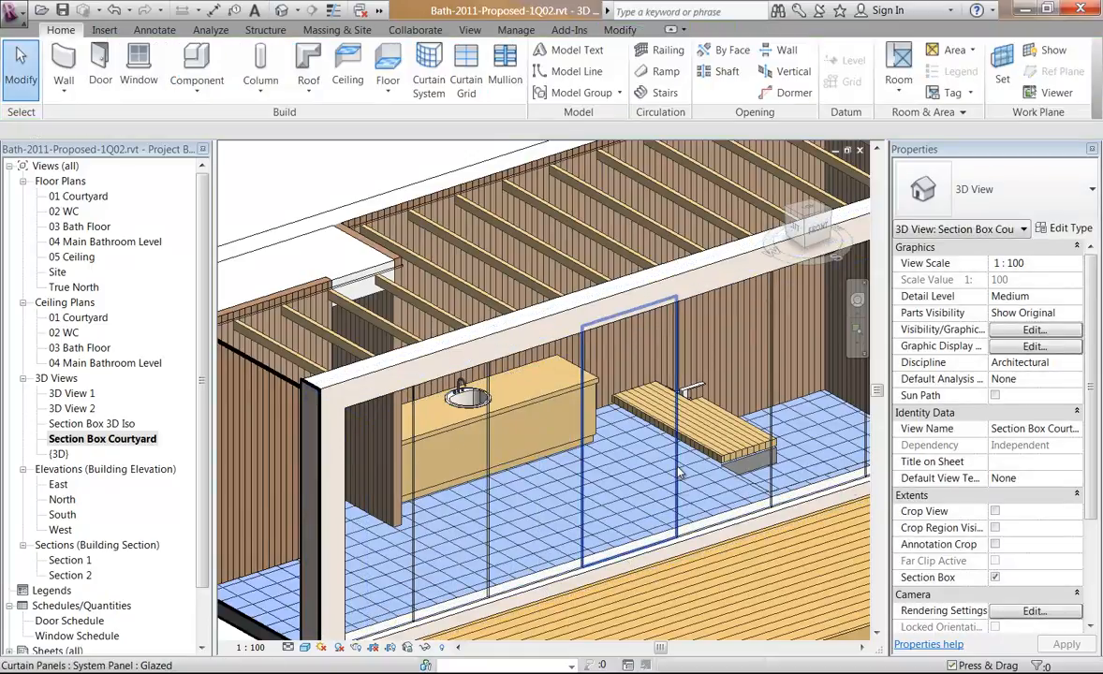
pyautogui.click(681, 474)
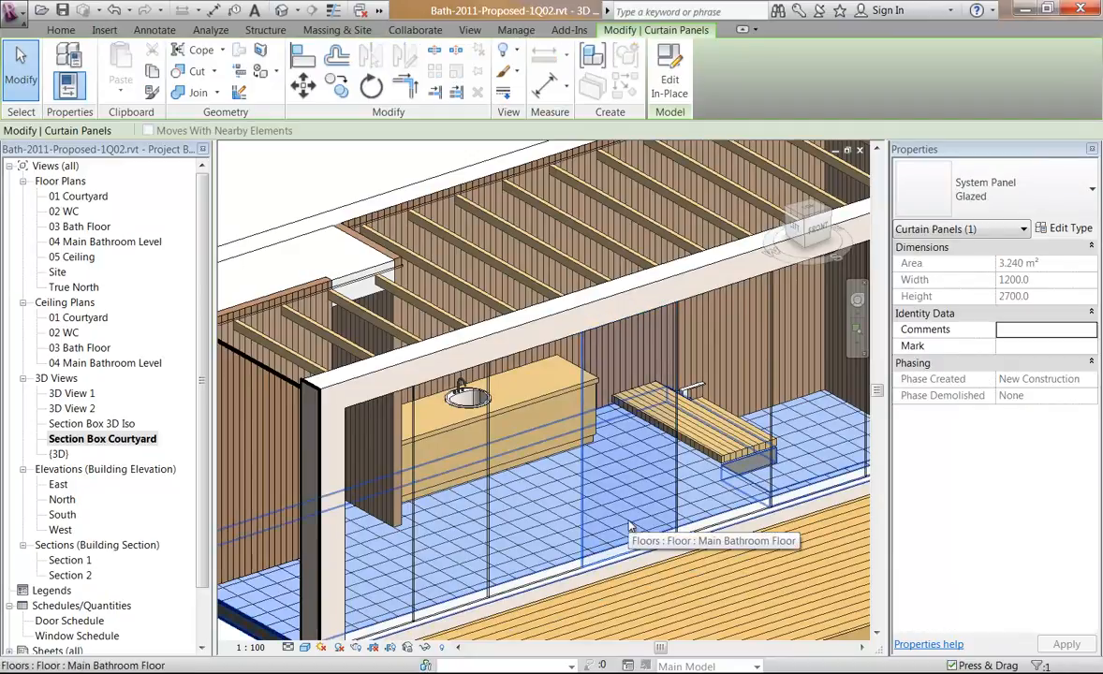
pyautogui.click(1065, 230)
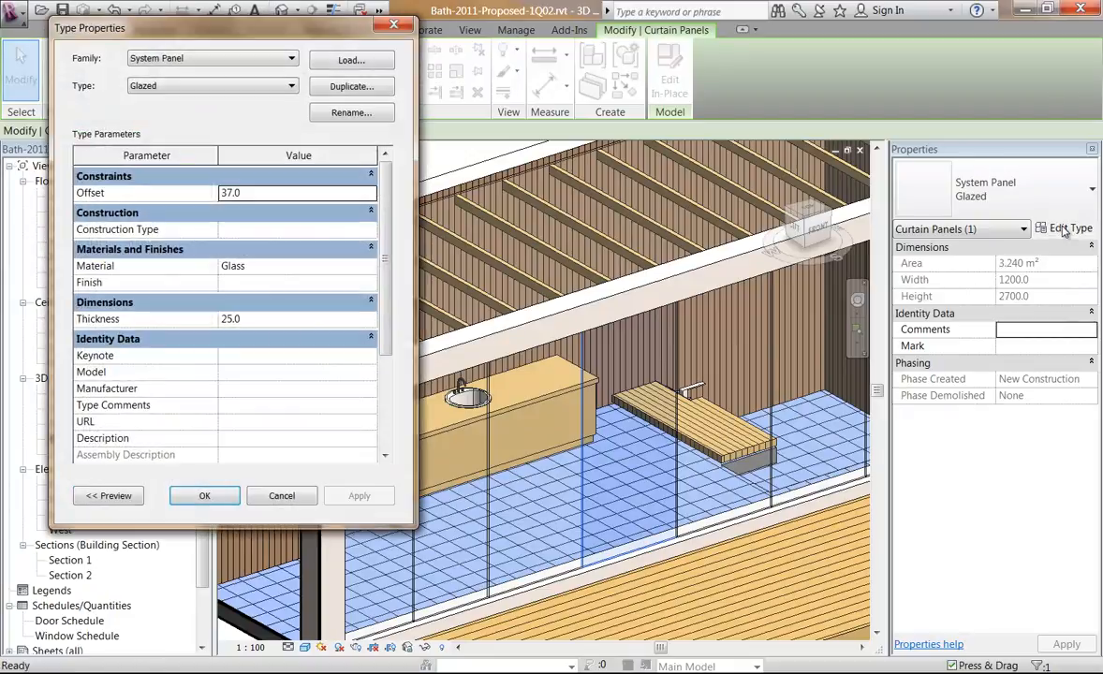
# Load Door - Single Glass - Push plate (AUS) from the Curtain Wall Panels folder, overwriting the existing version, and apply it to the selected panel.
pyautogui.click(344, 62)
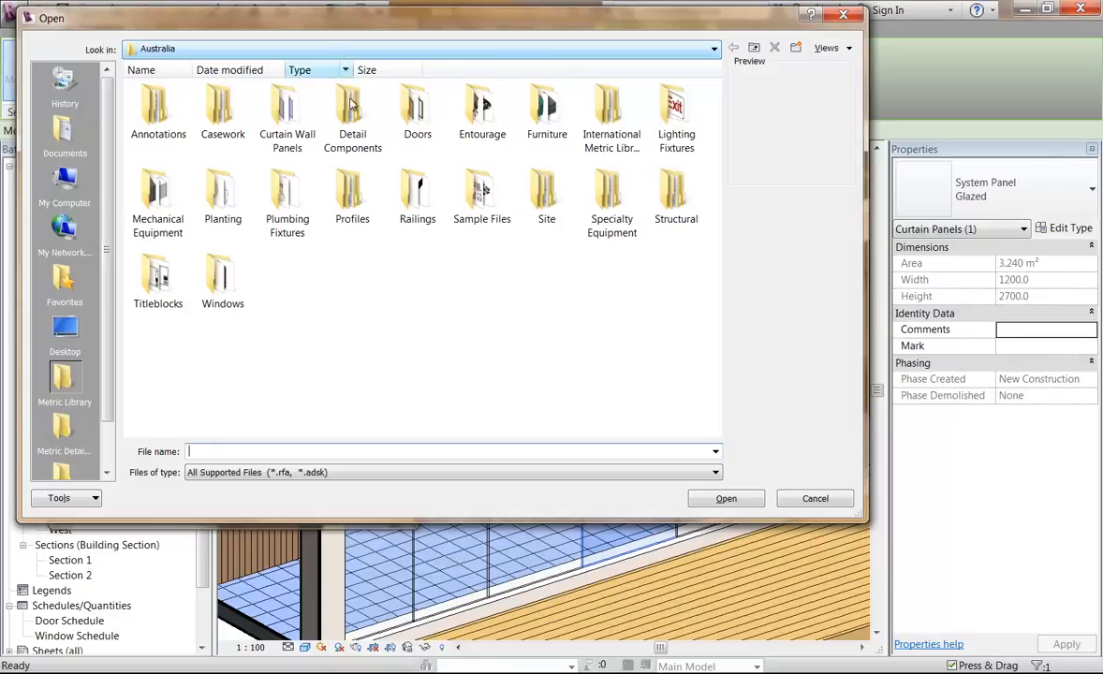
pyautogui.click(288, 110)
pyautogui.doubleClick(289, 110)
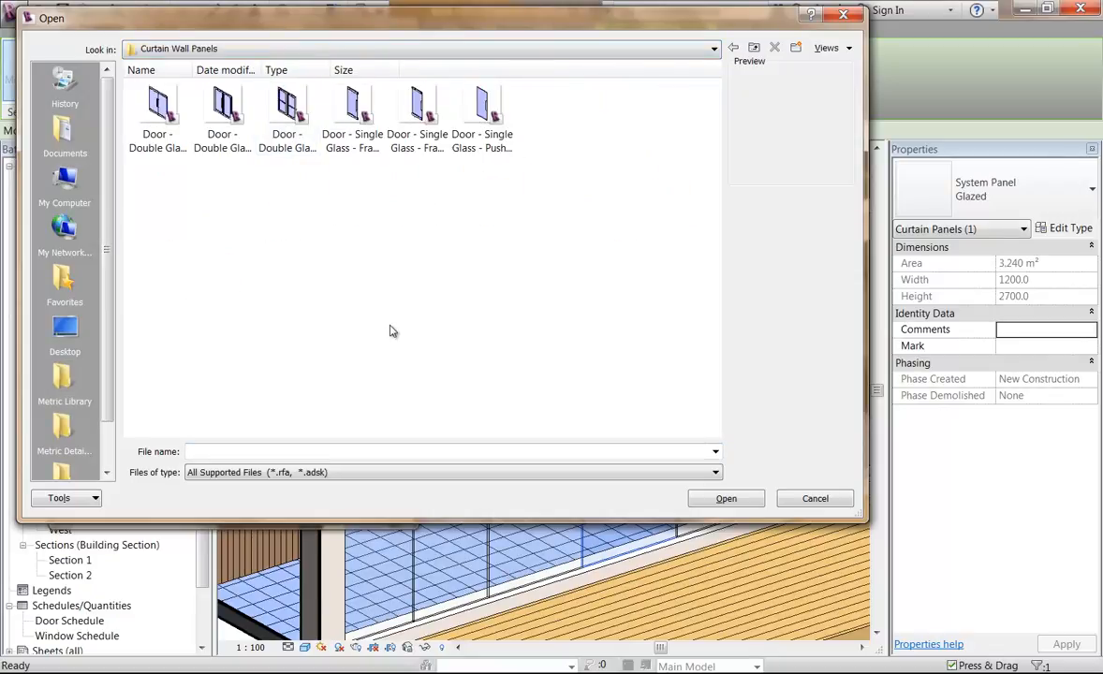
pyautogui.click(153, 103)
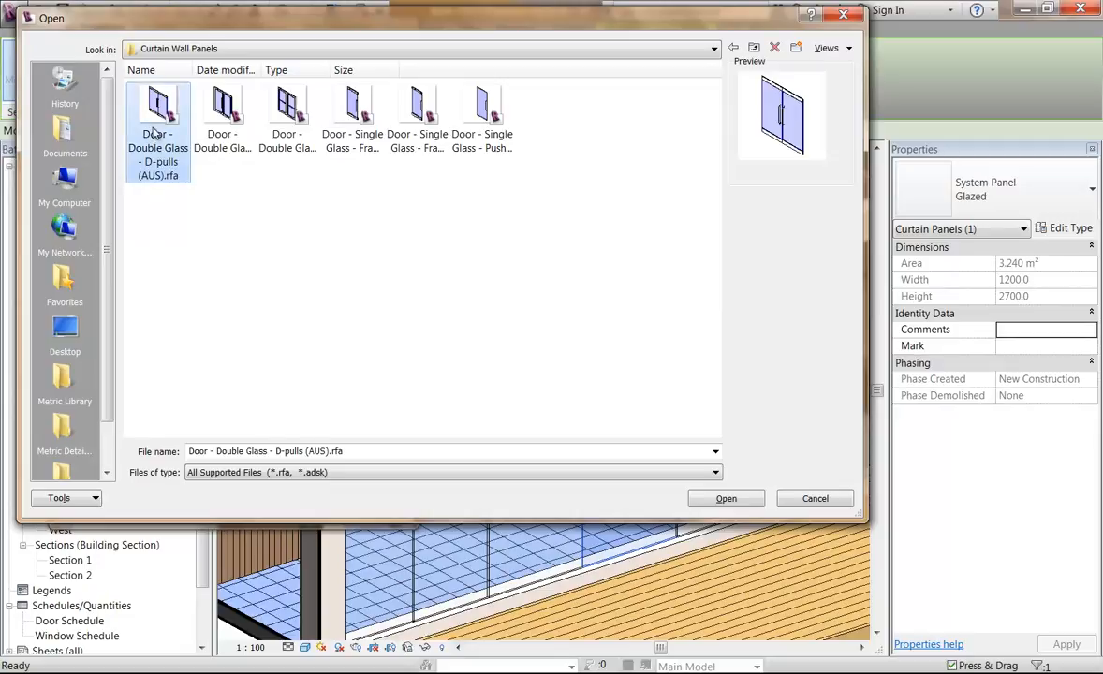
pyautogui.click(482, 113)
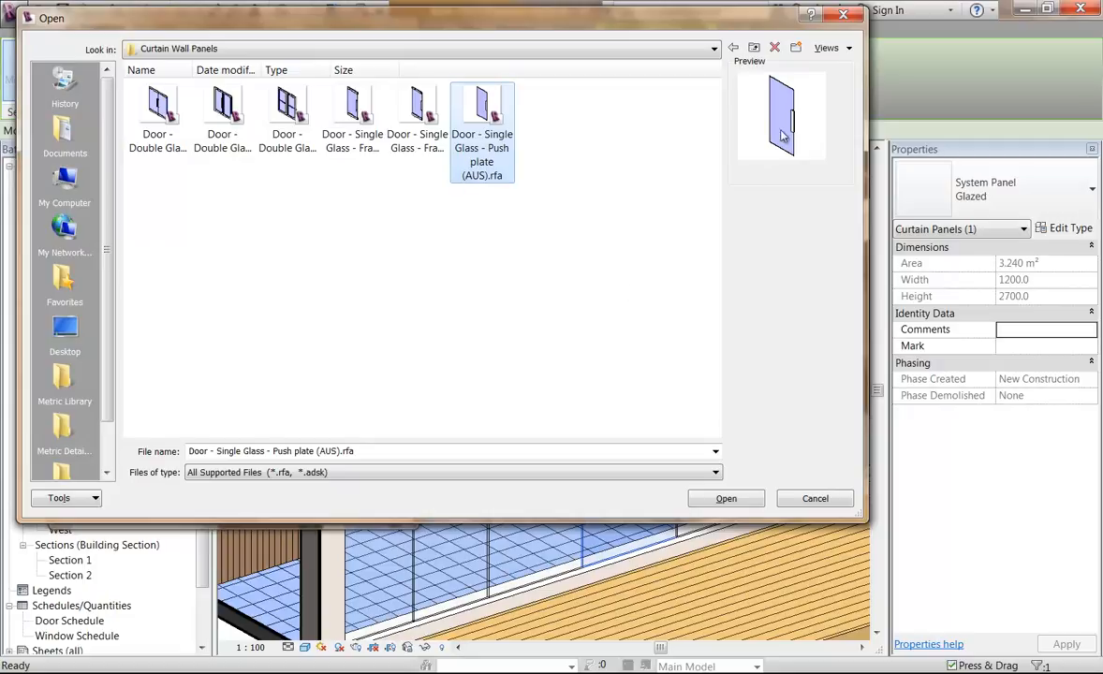
pyautogui.click(738, 503)
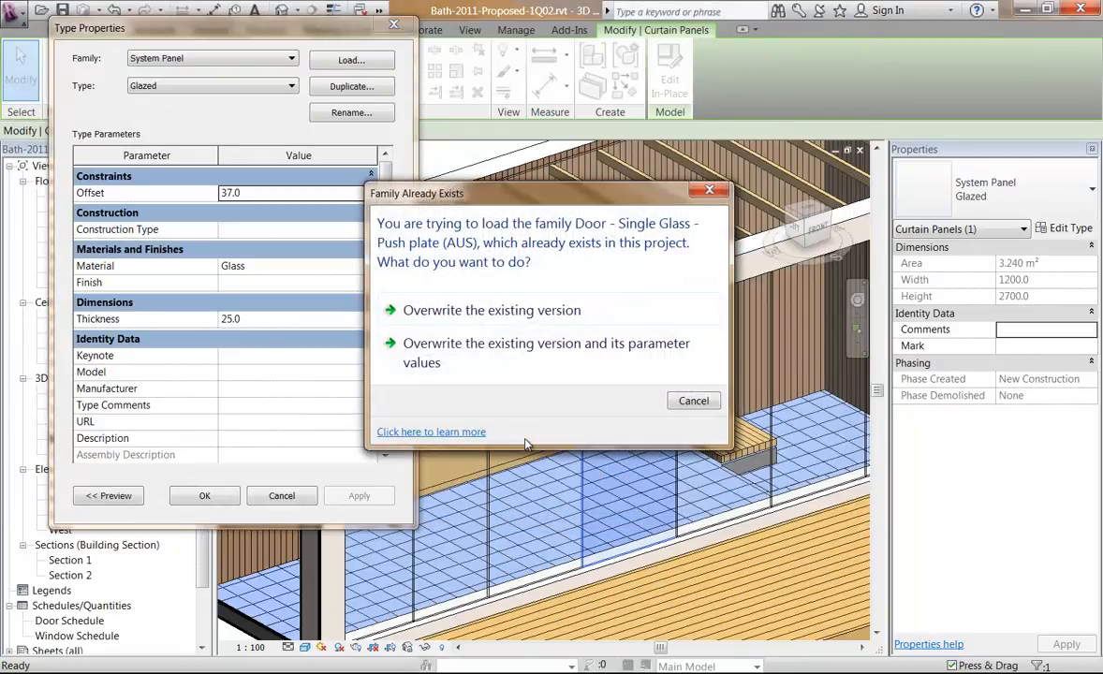
pyautogui.click(482, 312)
pyautogui.click(206, 498)
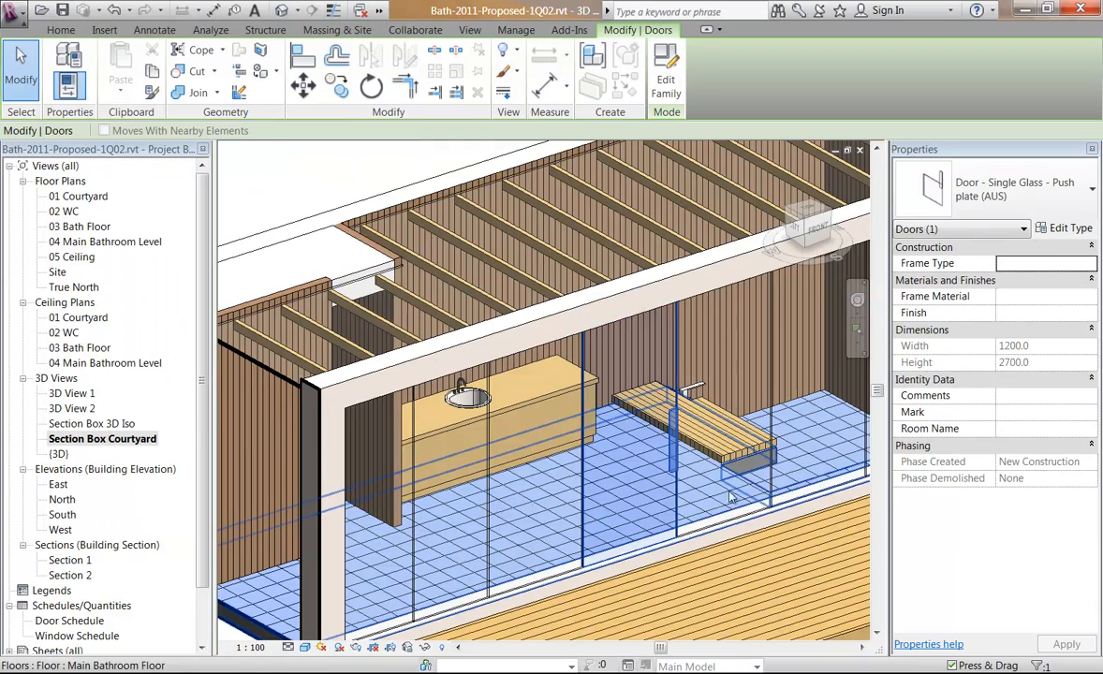
# In the 04 Main Bathroom Level floor plan, flip the hand of the glass curtain wall door so it hinges on its east side.
pyautogui.scroll(5, 556, 401)
pyautogui.scroll(-5, 556, 401)
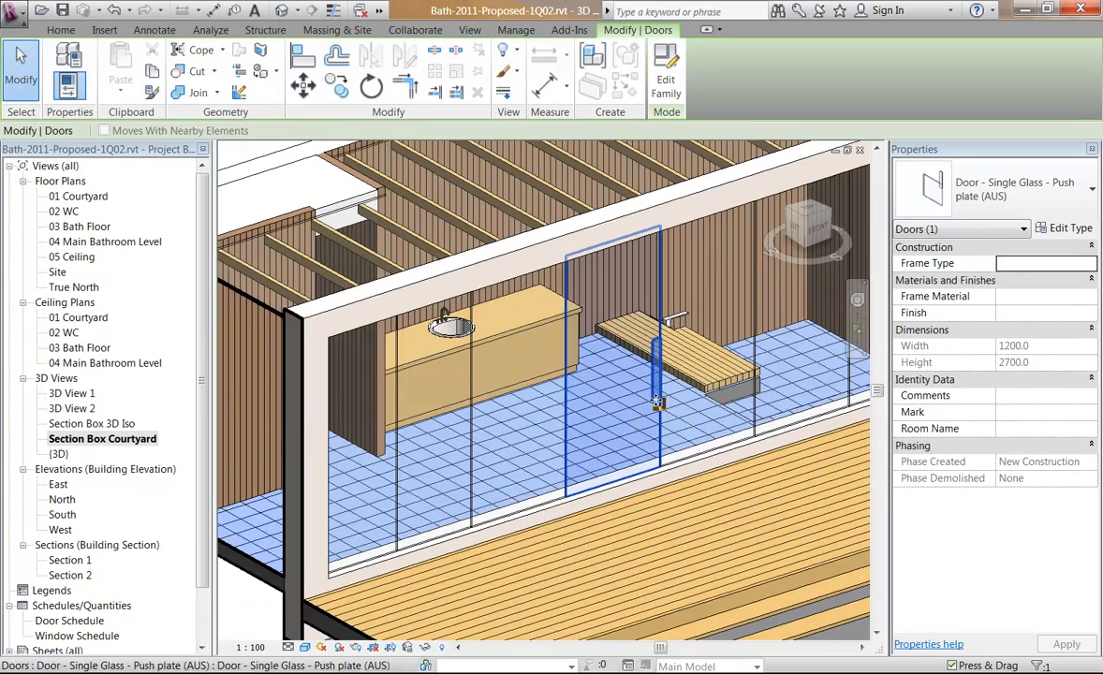
pyautogui.scroll(2, 646, 412)
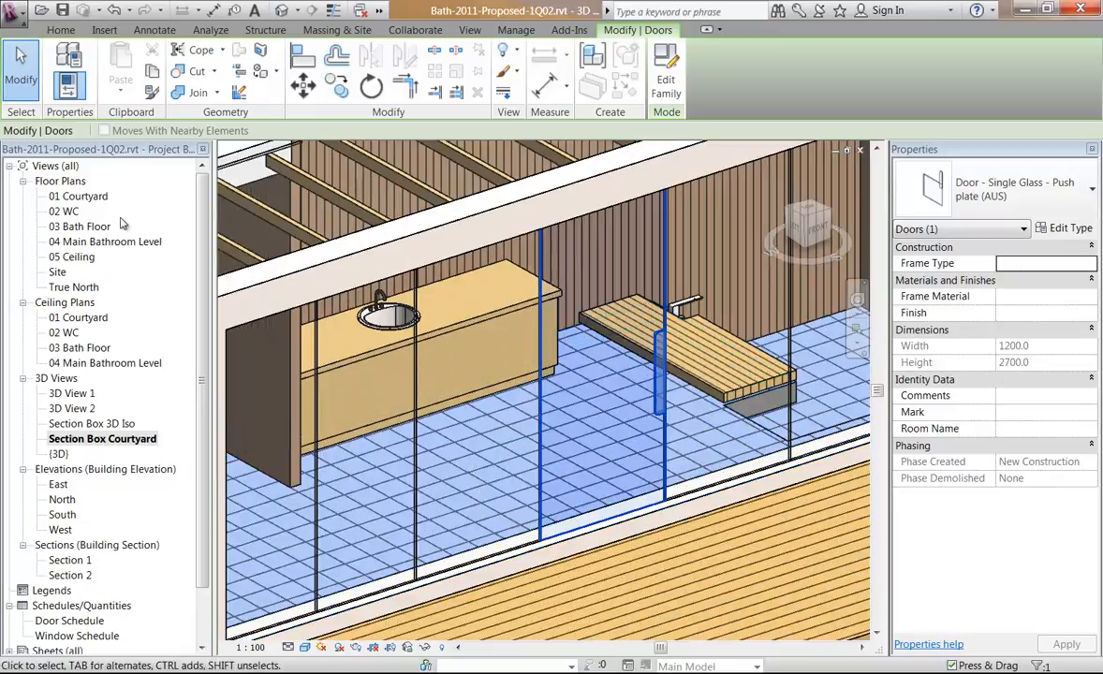
pyautogui.doubleClick(84, 242)
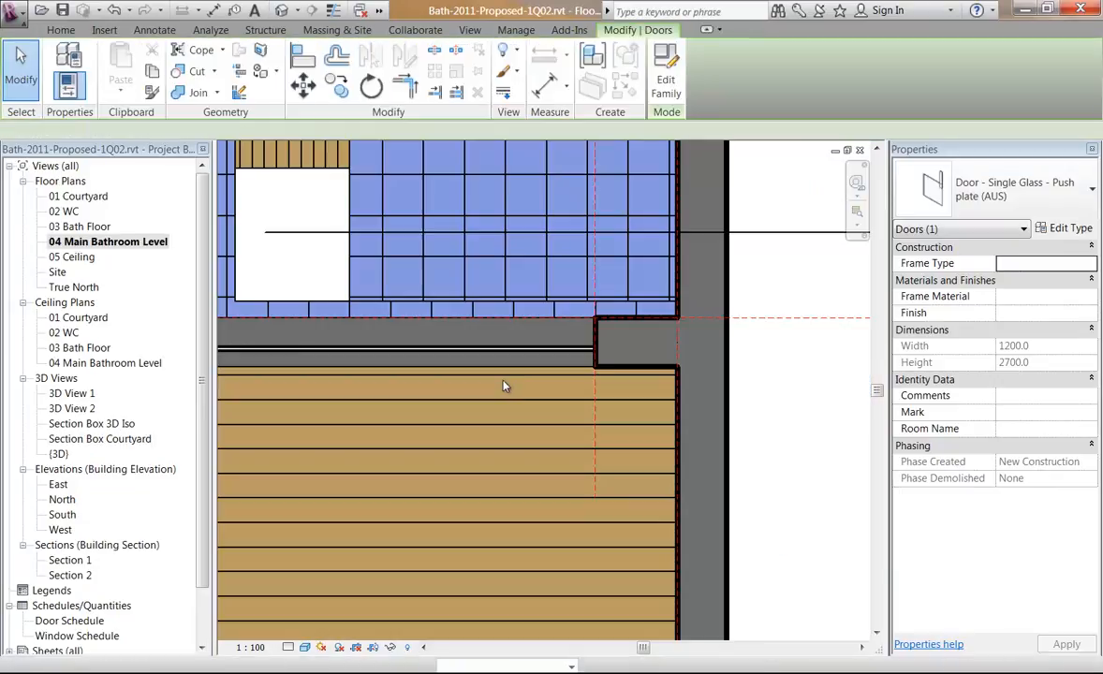
pyautogui.moveTo(502, 430); pyautogui.dragTo(753, 449, button='middle')
pyautogui.scroll(2, 492, 460)
pyautogui.moveTo(446, 468); pyautogui.dragTo(642, 469, button='middle')
pyautogui.scroll(2, 693, 433)
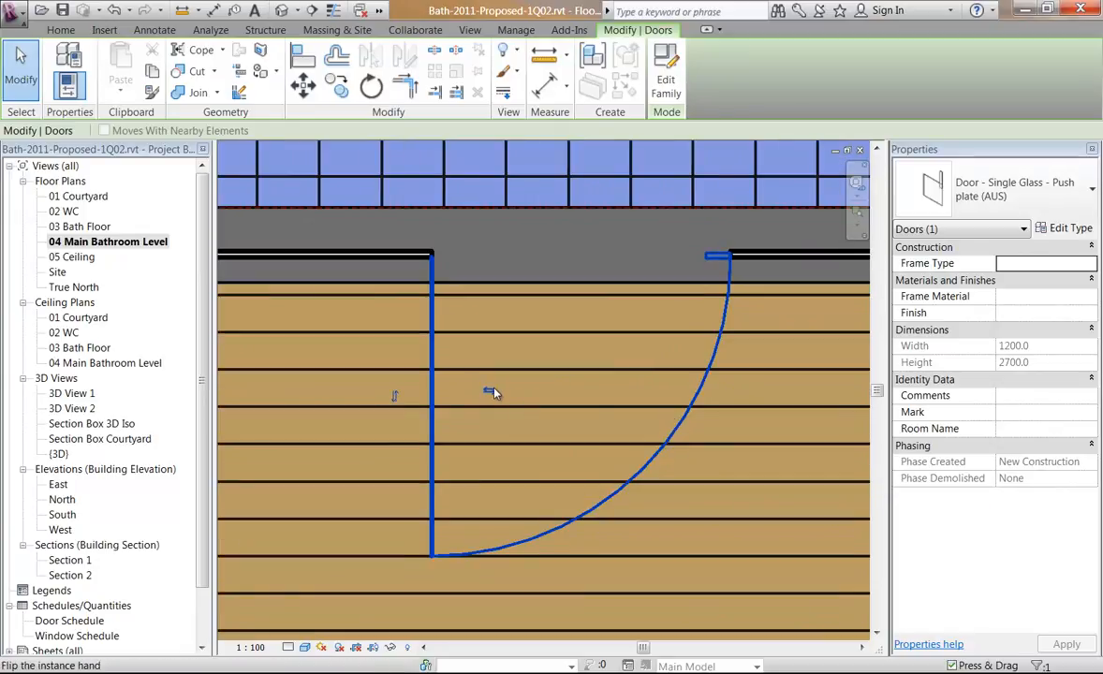
pyautogui.click(486, 391)
pyautogui.scroll(-2, 543, 457)
pyautogui.moveTo(543, 457); pyautogui.dragTo(637, 498, button='middle')
pyautogui.press('Escape')
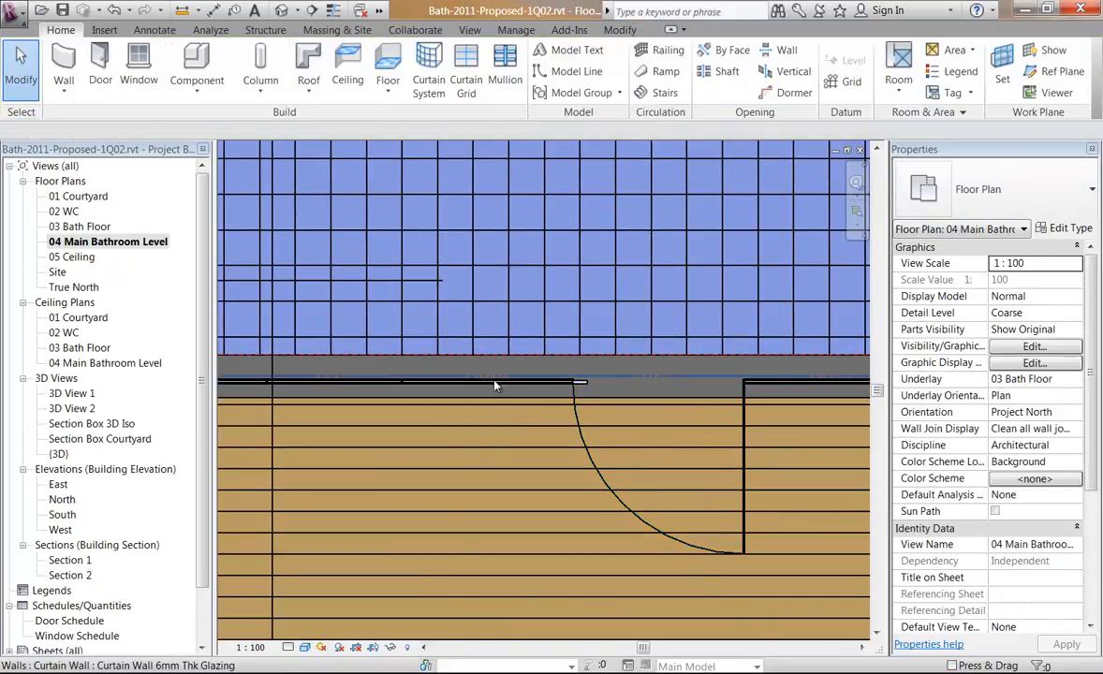
# Change the glazed panel immediately west of the glass door to the type Door - Single Glass - Push plate (AUS).
pyautogui.scroll(2, 496, 384)
pyautogui.press('Tab')
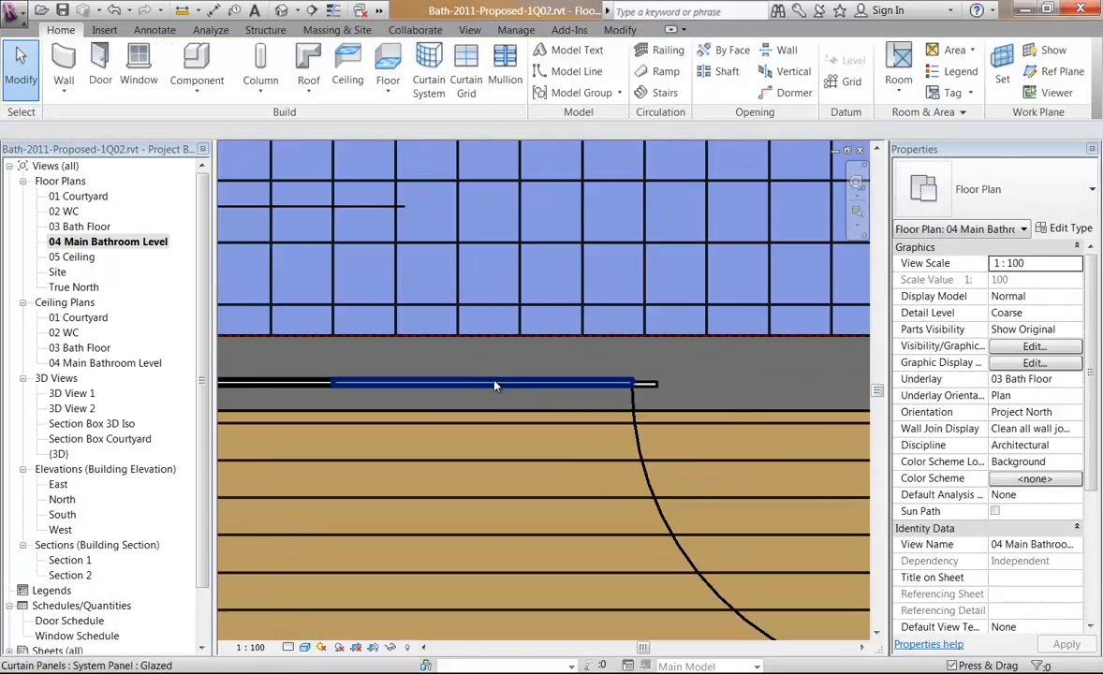
pyautogui.click(424, 382)
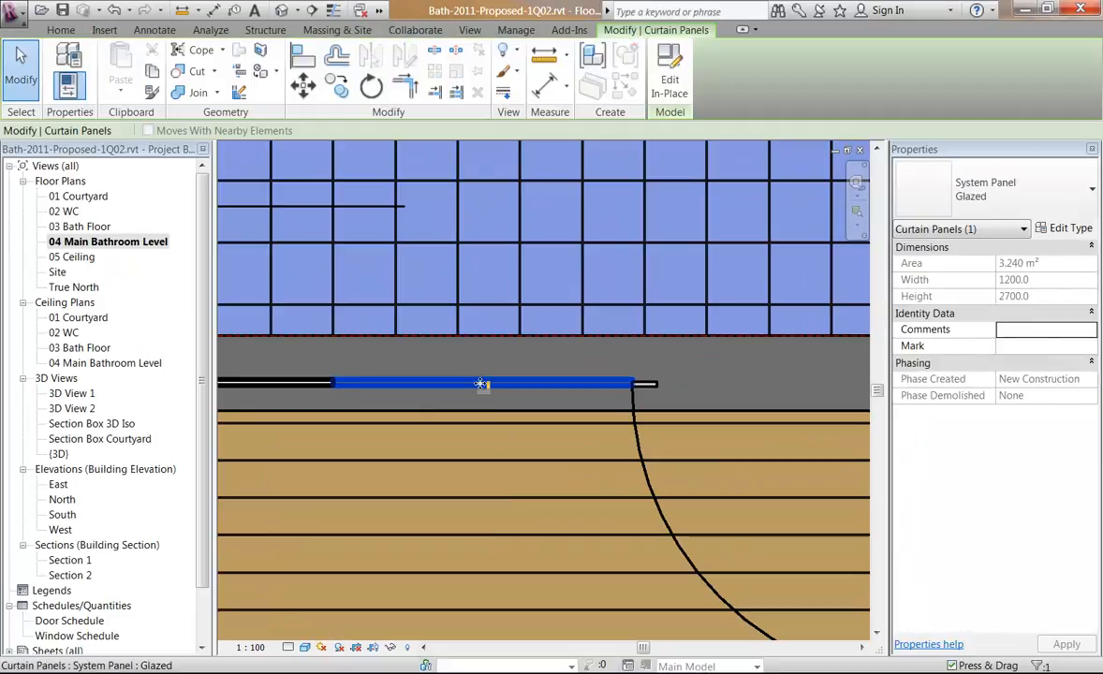
pyautogui.click(979, 193)
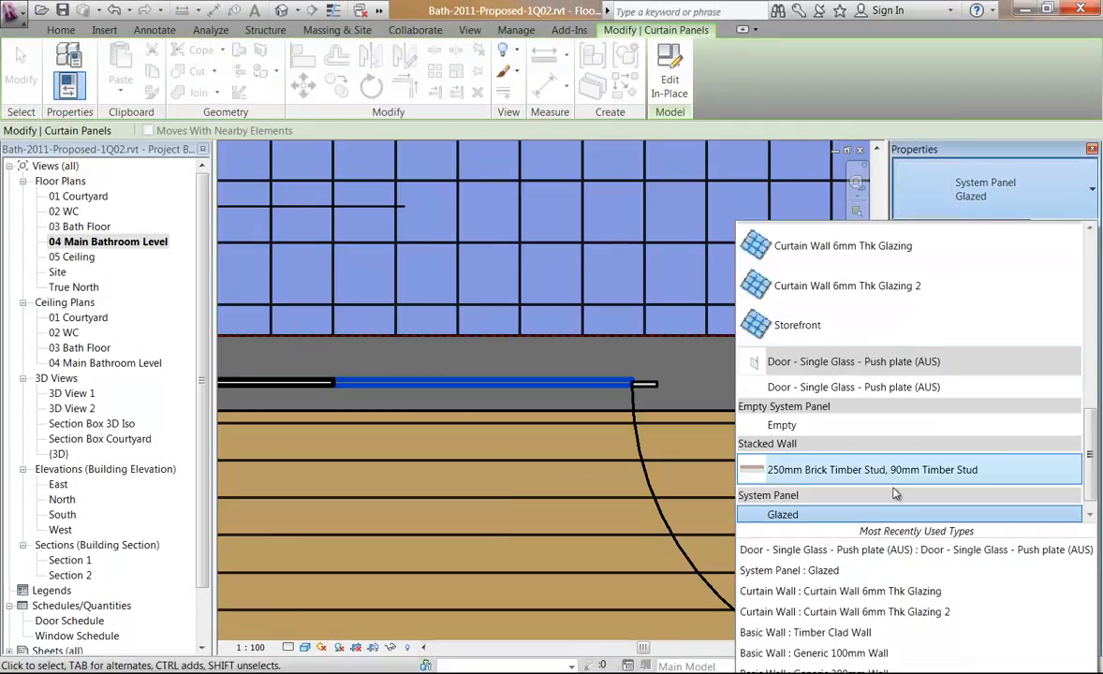
pyautogui.click(887, 391)
pyautogui.click(723, 348)
pyautogui.scroll(-2, 723, 348)
pyautogui.scroll(-2, 722, 349)
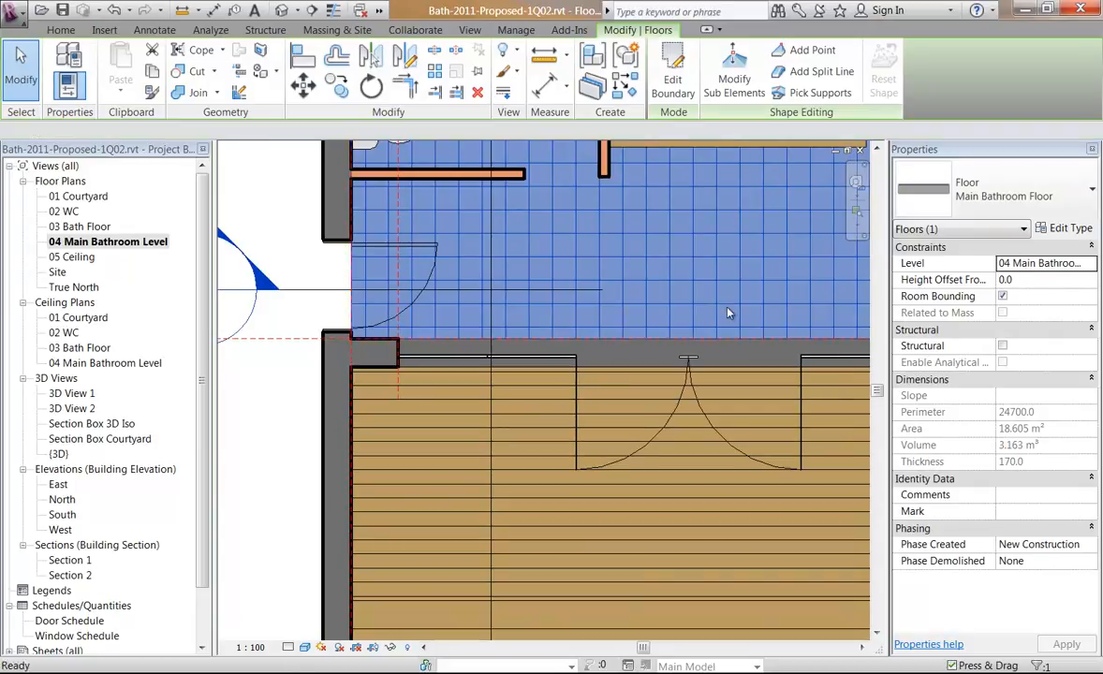
pyautogui.press('Escape')
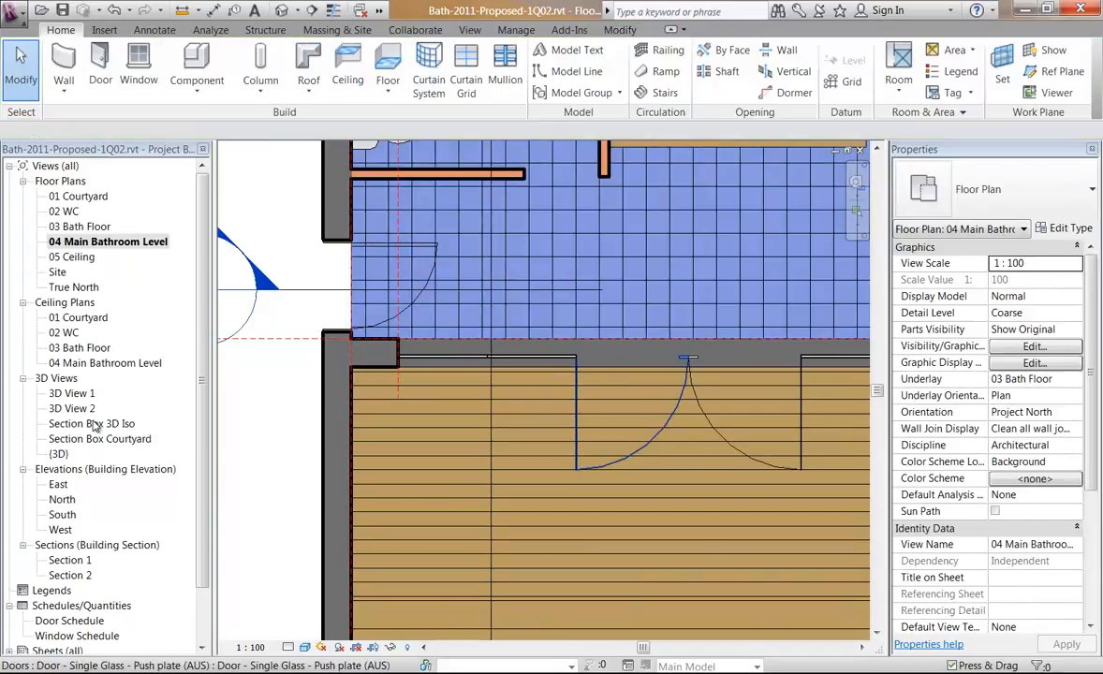
# Examine the pair of glass doors and the curtain wall in the Section Box Courtyard and 3D View 2 views.
pyautogui.doubleClick(91, 424)
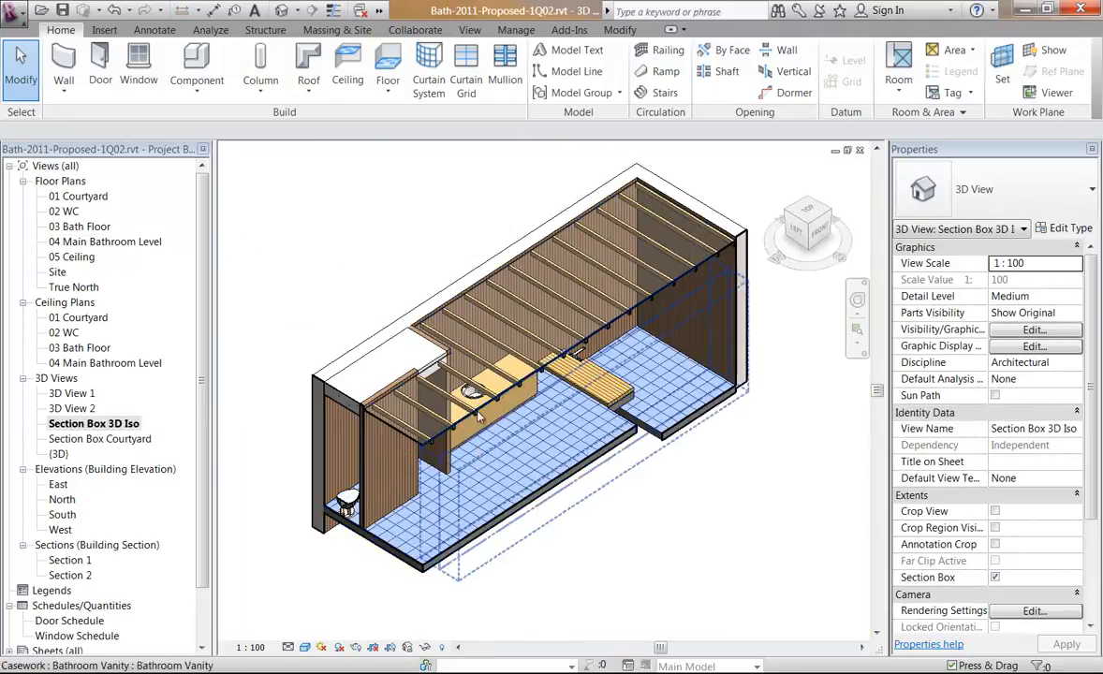
pyautogui.doubleClick(97, 438)
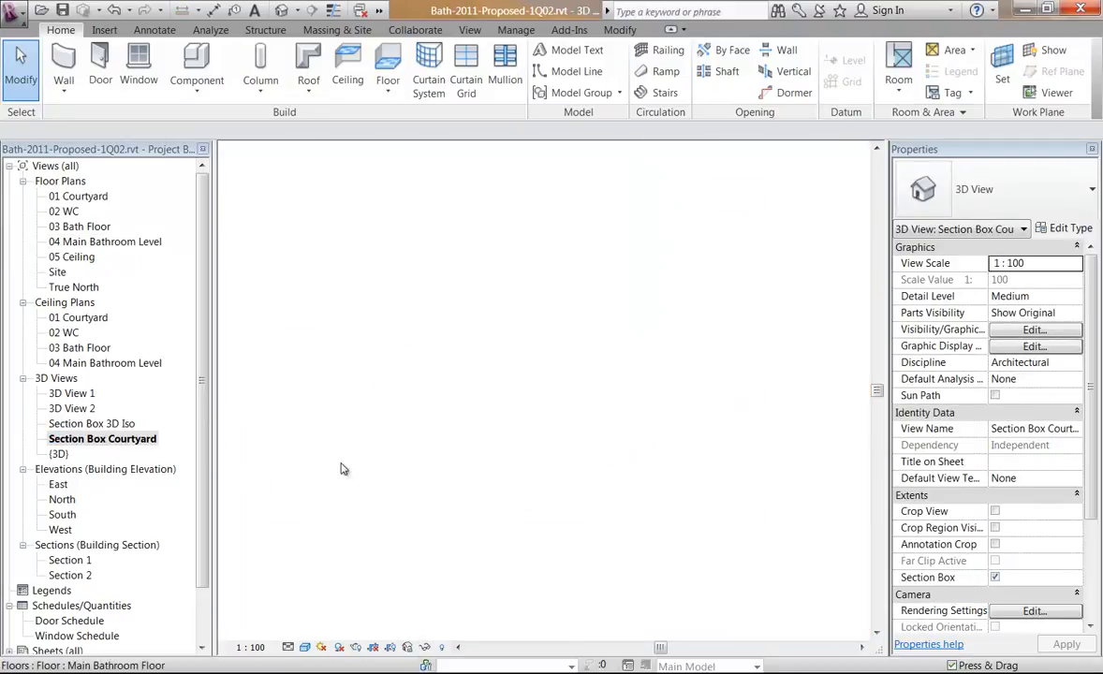
pyautogui.scroll(5, 535, 423)
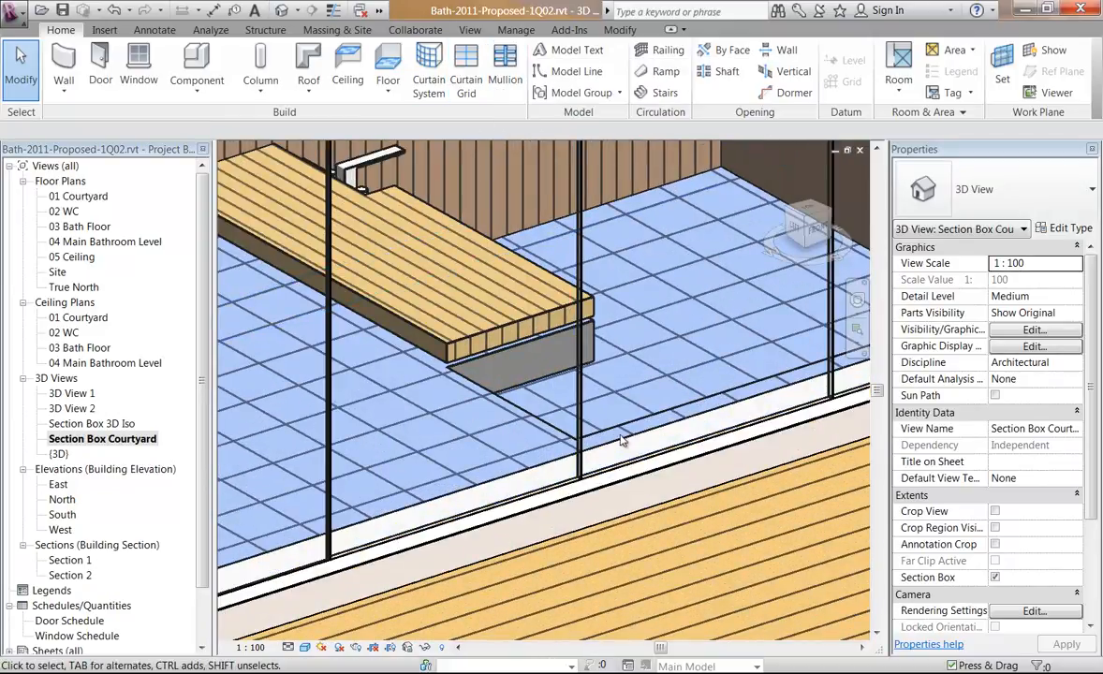
pyautogui.scroll(-3, 591, 457)
pyautogui.scroll(-2, 591, 457)
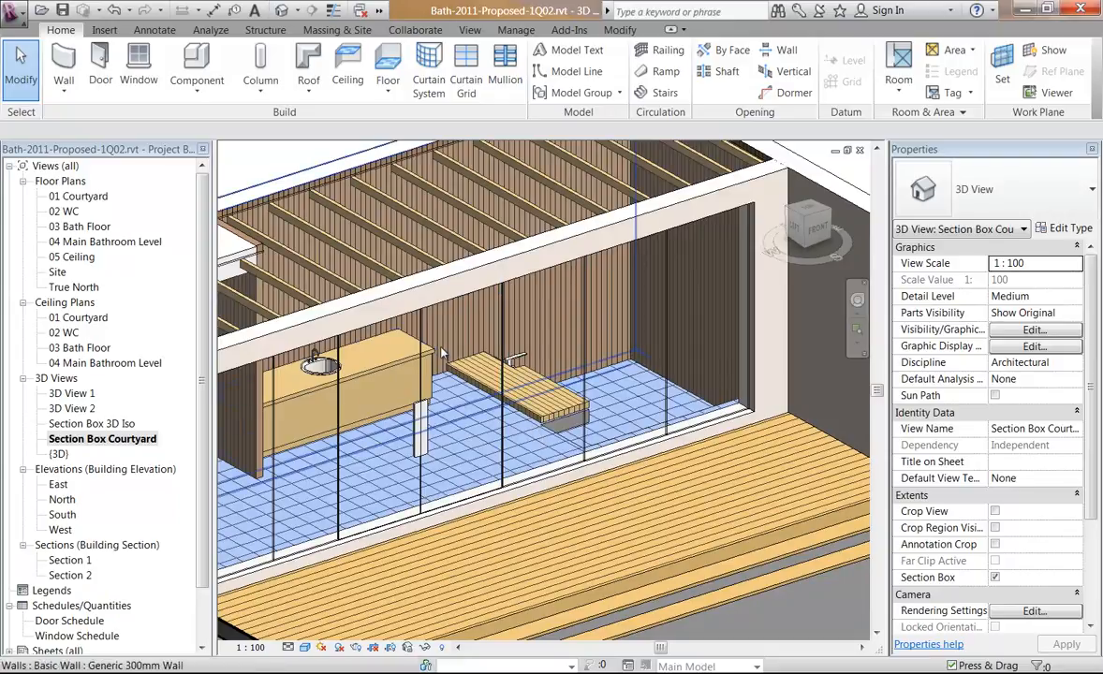
pyautogui.scroll(-2, 505, 529)
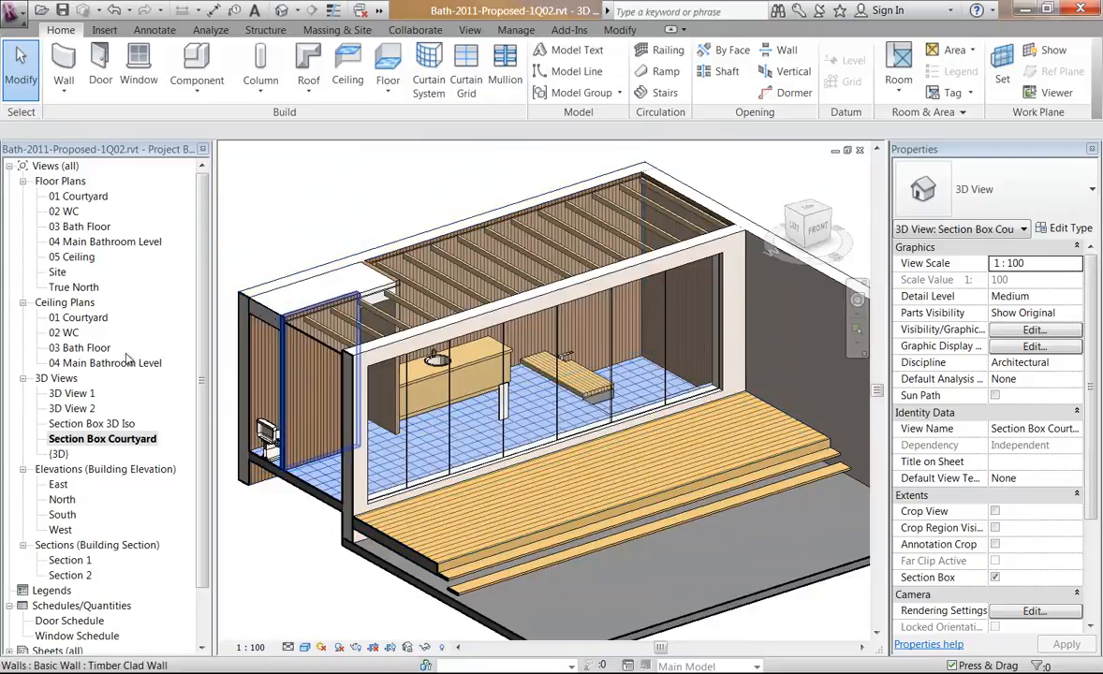
pyautogui.doubleClick(72, 409)
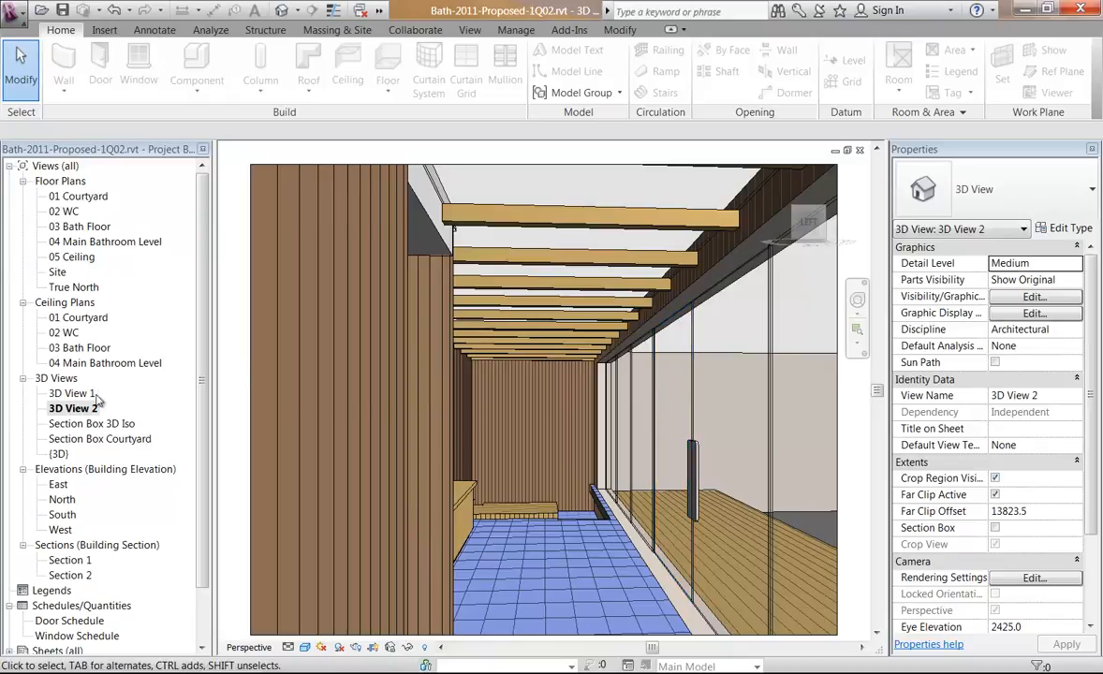
# Start placing mullions in the Section Box Courtyard view with the Rectangular Mullion type 30mm Square.
pyautogui.doubleClick(80, 439)
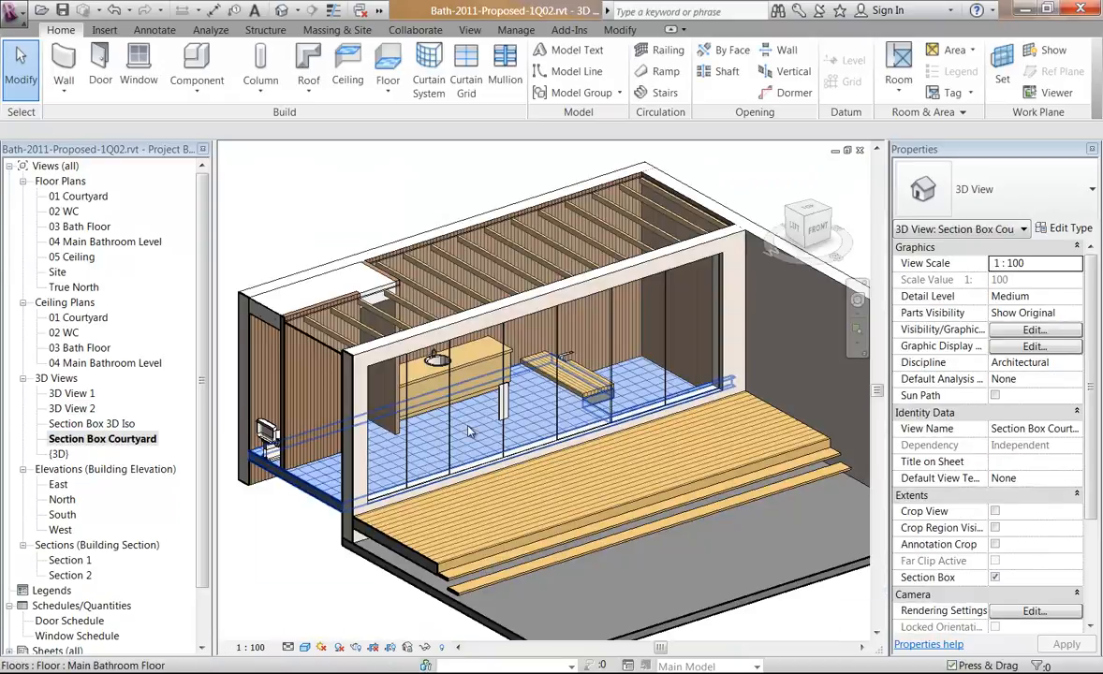
pyautogui.click(504, 73)
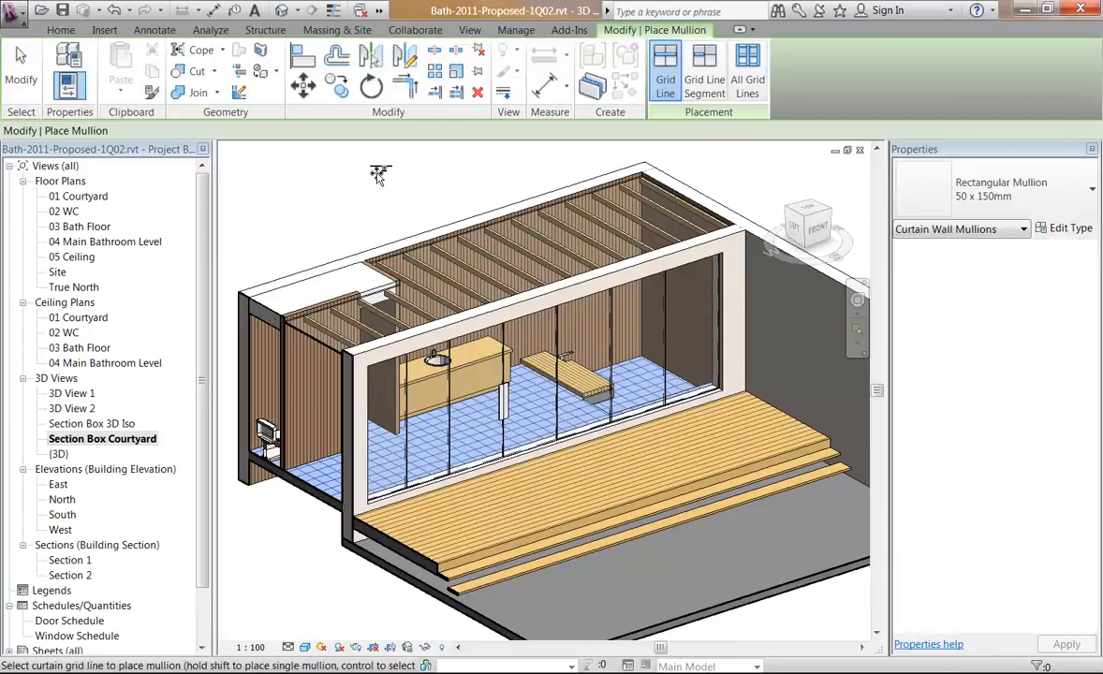
pyautogui.click(998, 189)
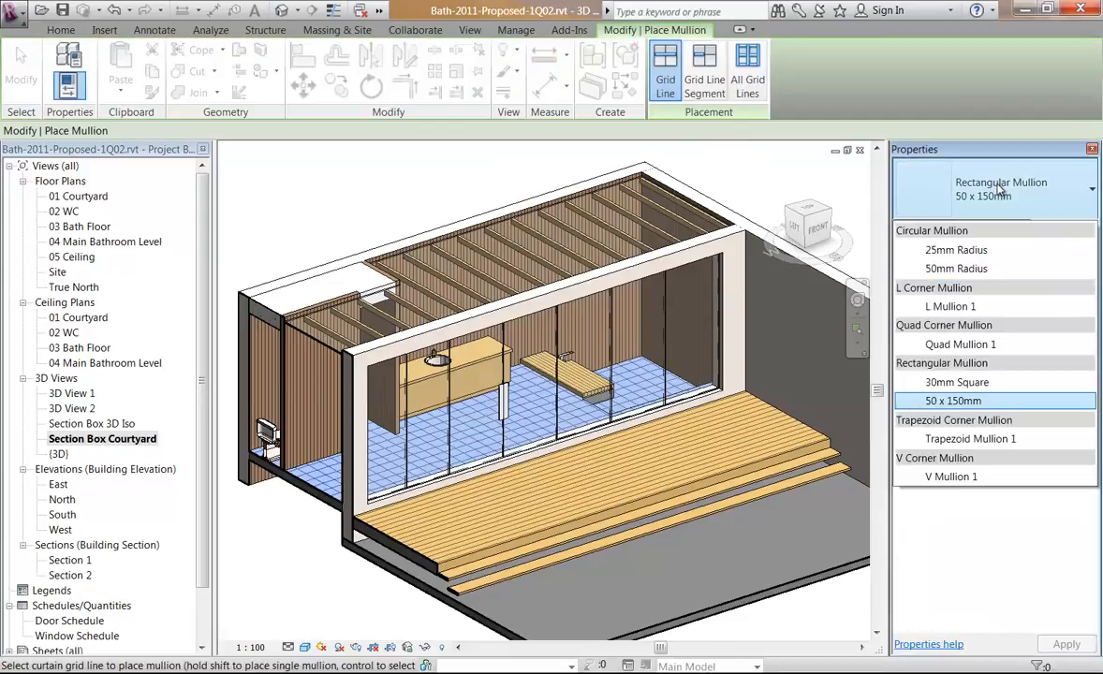
pyautogui.click(969, 382)
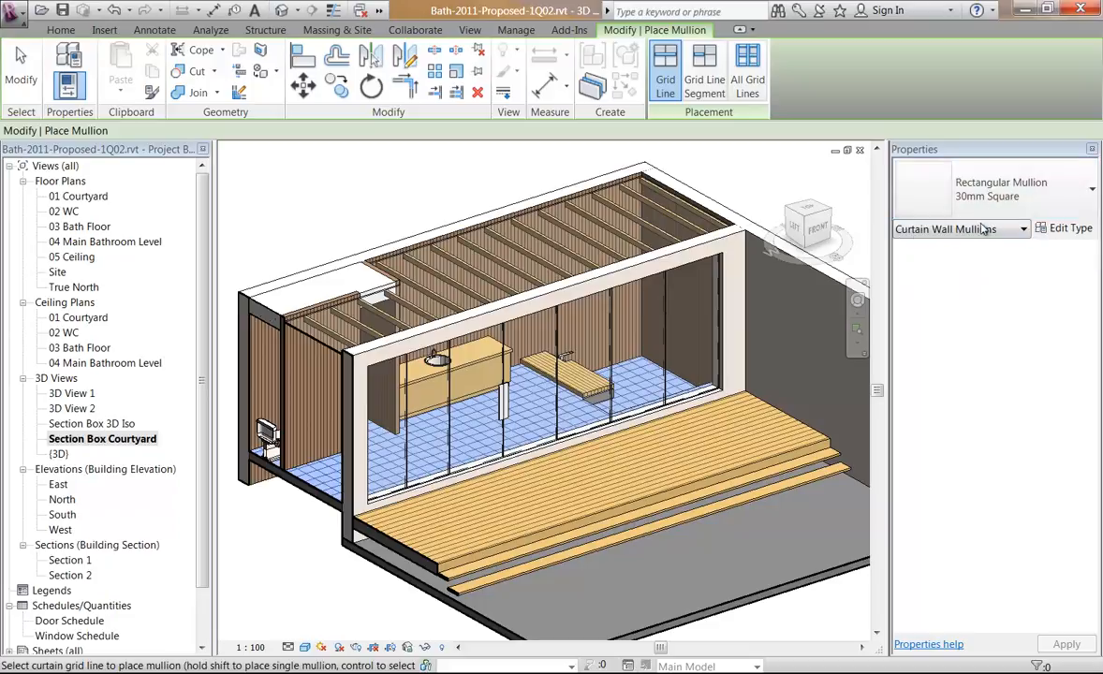
# Review the thickness and side widths in the type properties of the 30mm Square rectangular mullion.
pyautogui.click(1067, 228)
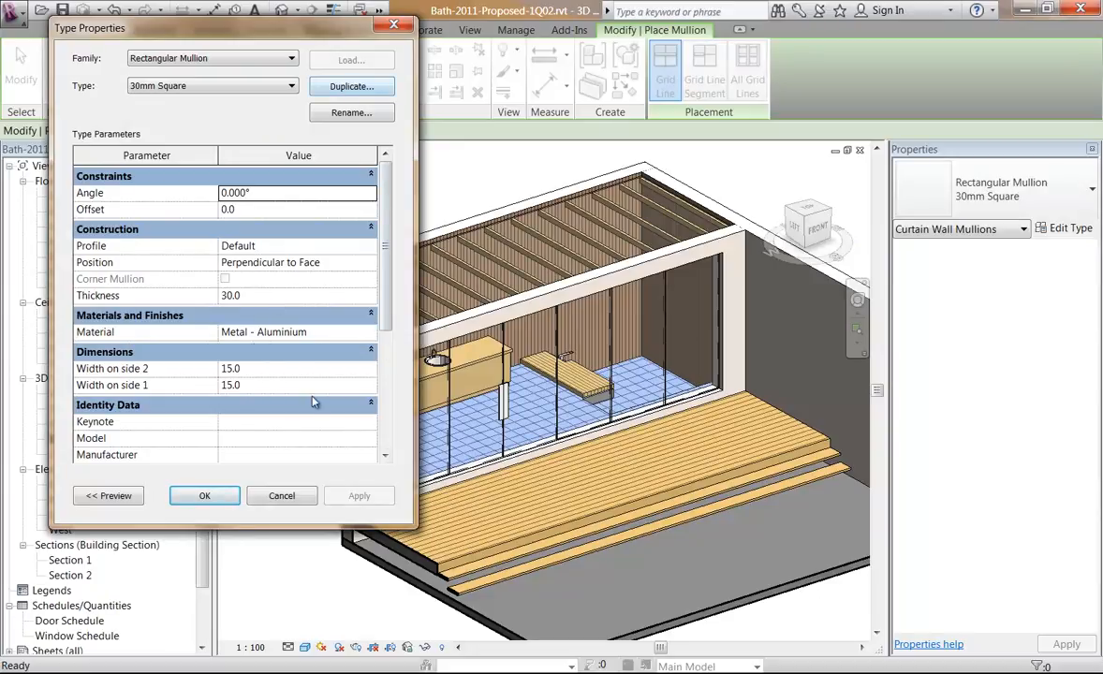
pyautogui.click(263, 369)
pyautogui.click(269, 382)
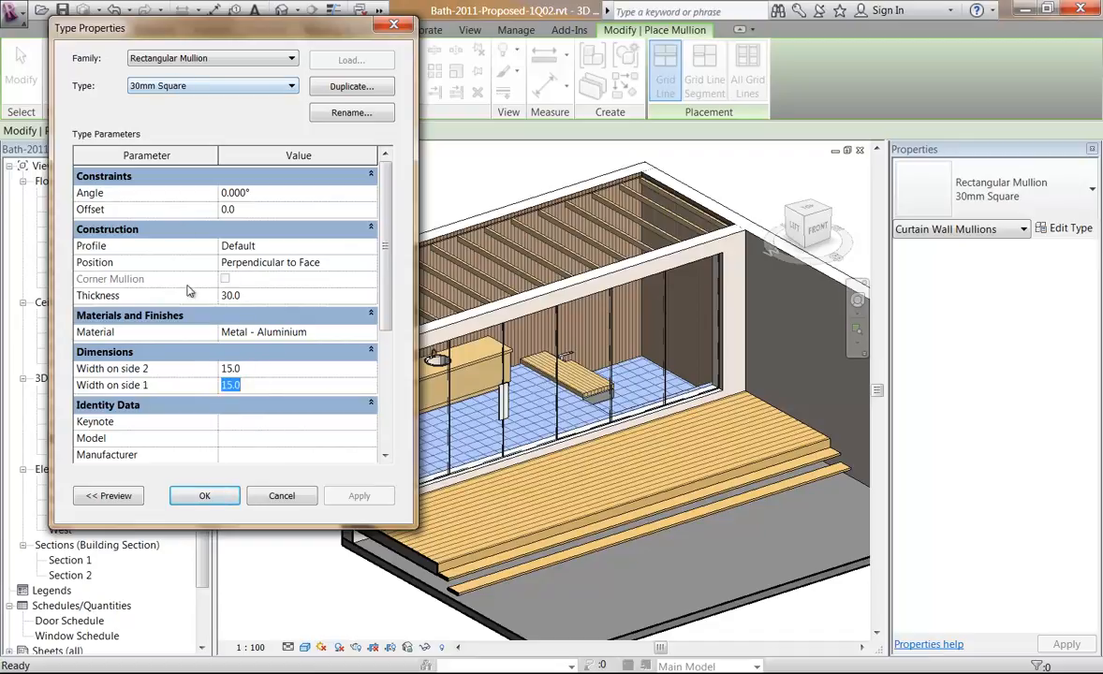
pyautogui.click(268, 297)
pyautogui.click(278, 496)
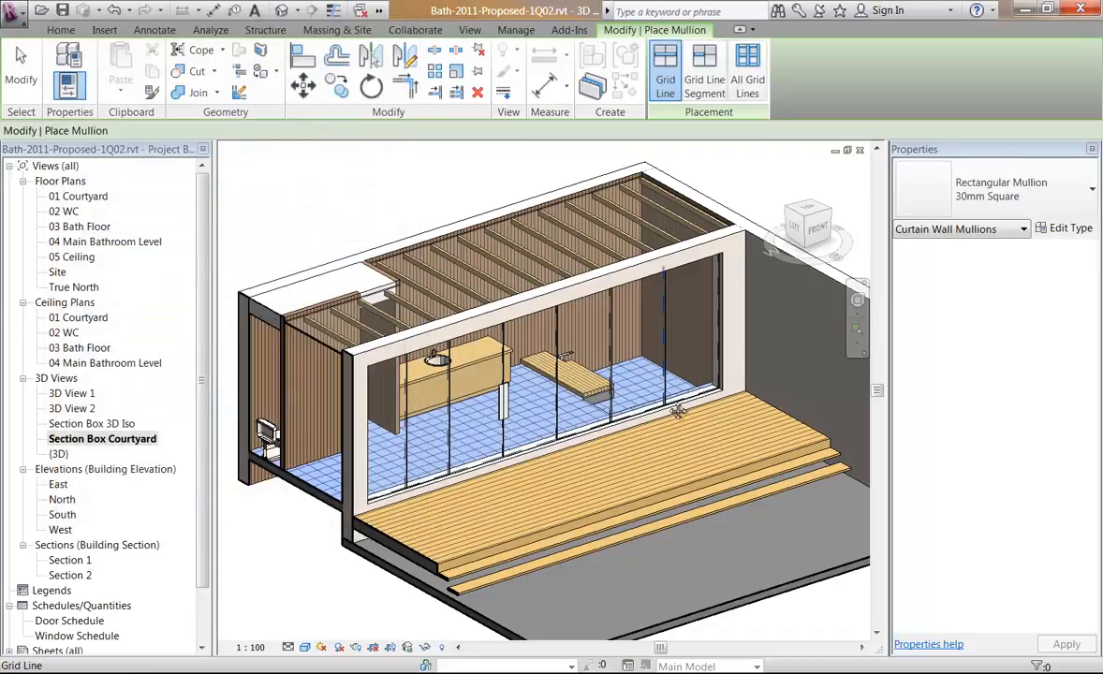
# Place 30mm Square mullions on the three vertical grid lines of the curtain wall east of the pair of glass doors.
pyautogui.moveTo(672, 403); pyautogui.dragTo(653, 431, button='middle')
pyautogui.scroll(4, 653, 431)
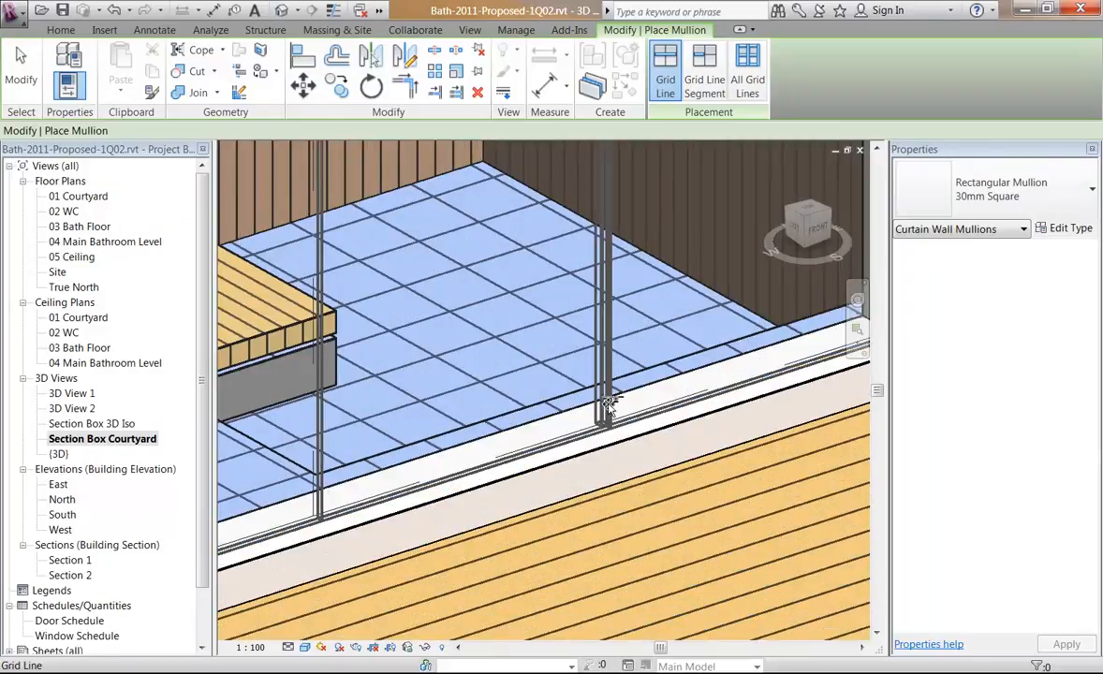
pyautogui.scroll(5, 536, 451)
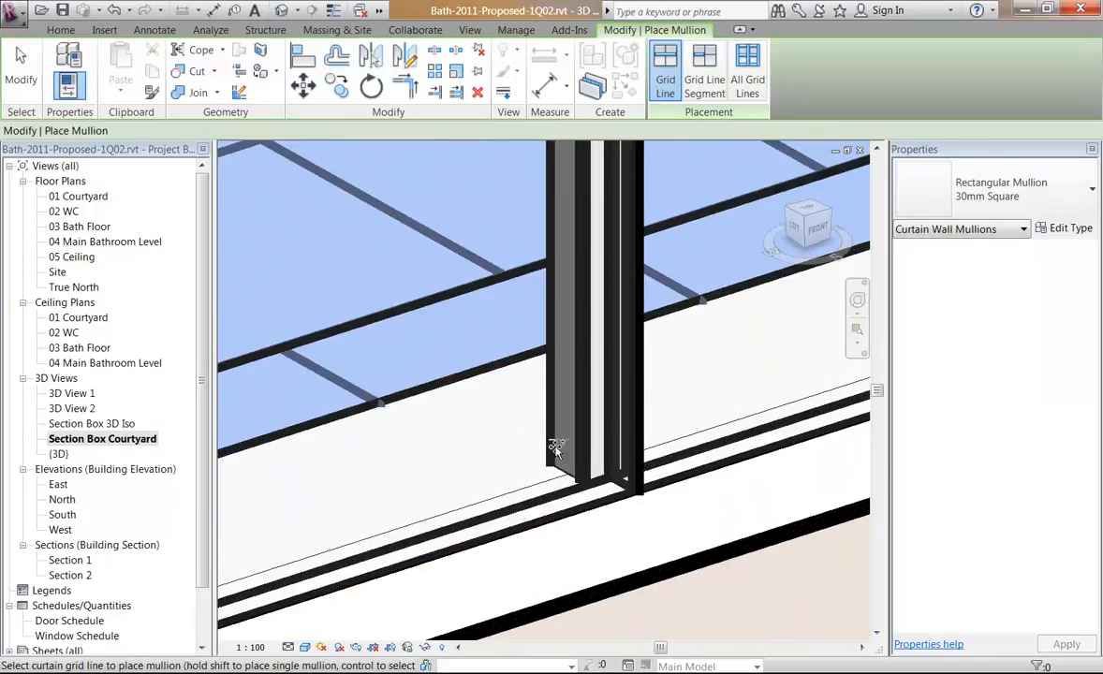
pyautogui.scroll(-4, 554, 437)
pyautogui.moveTo(379, 490); pyautogui.dragTo(660, 448, button='middle')
pyautogui.scroll(-2, 635, 382)
pyautogui.moveTo(365, 491); pyautogui.dragTo(449, 459, button='middle')
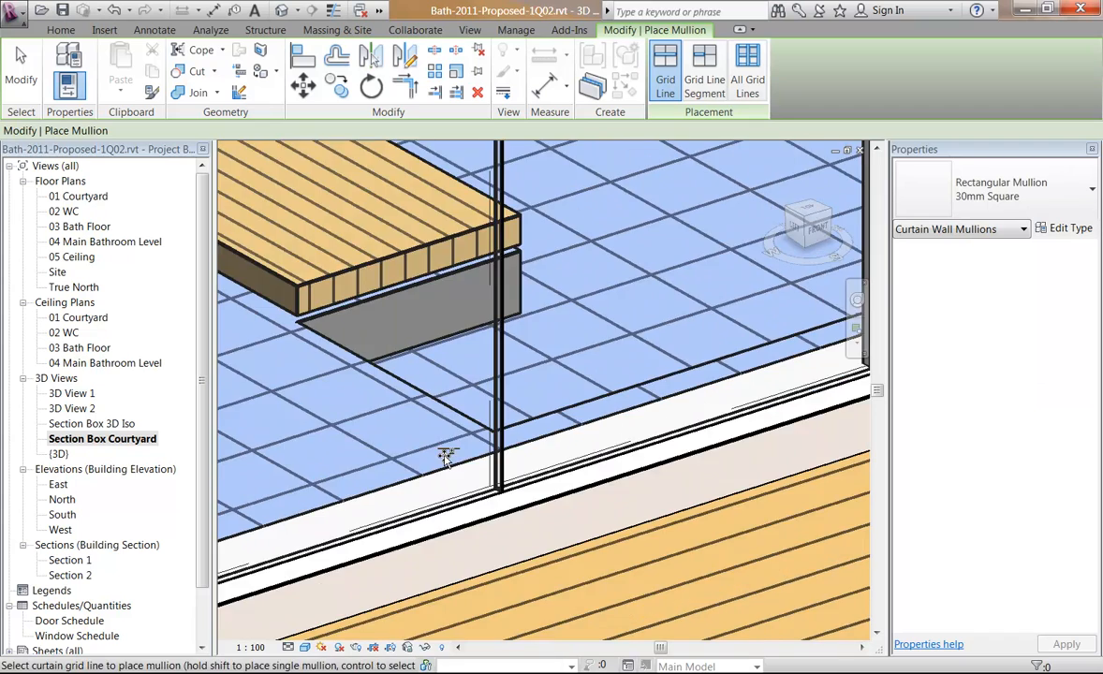
pyautogui.scroll(2, 474, 449)
pyautogui.click(507, 467)
pyautogui.scroll(-3, 493, 469)
pyautogui.moveTo(572, 462); pyautogui.dragTo(591, 455, button='middle')
pyautogui.moveTo(451, 467); pyautogui.dragTo(488, 415, button='middle')
pyautogui.scroll(2, 488, 415)
pyautogui.click(646, 466)
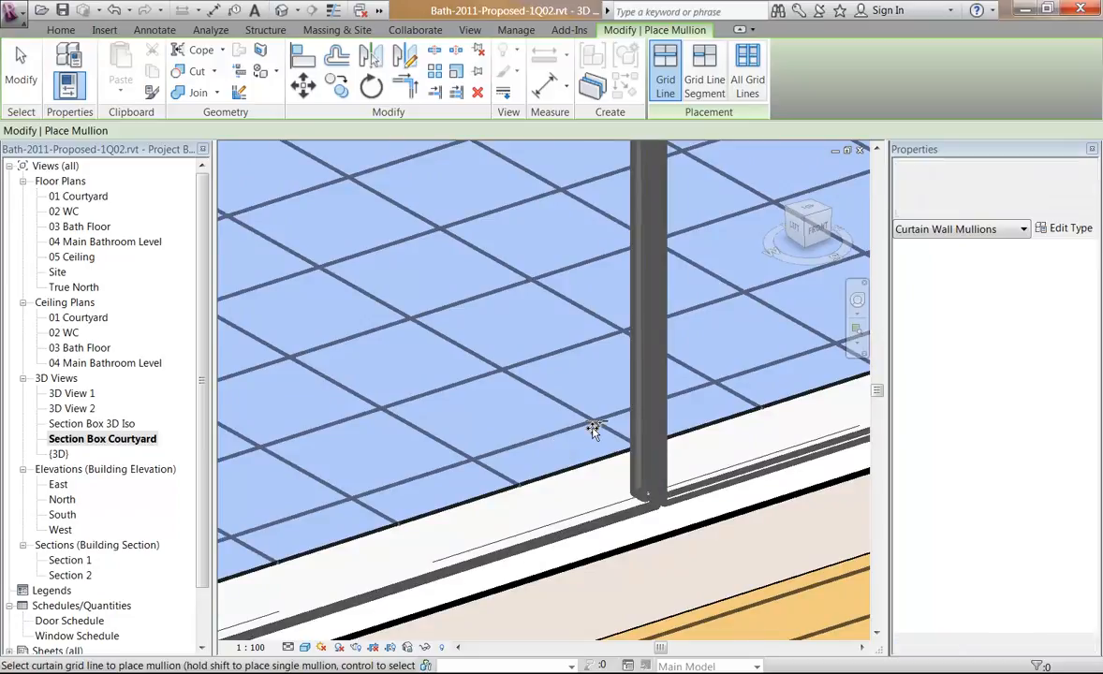
# Place 30mm Square mullions on the two vertical grid lines west of the door meeting line, leaving the line between the doors without one.
pyautogui.scroll(-2, 593, 431)
pyautogui.moveTo(464, 455); pyautogui.dragTo(652, 385, button='middle')
pyautogui.moveTo(405, 494); pyautogui.dragTo(686, 428, button='middle')
pyautogui.scroll(3, 644, 451)
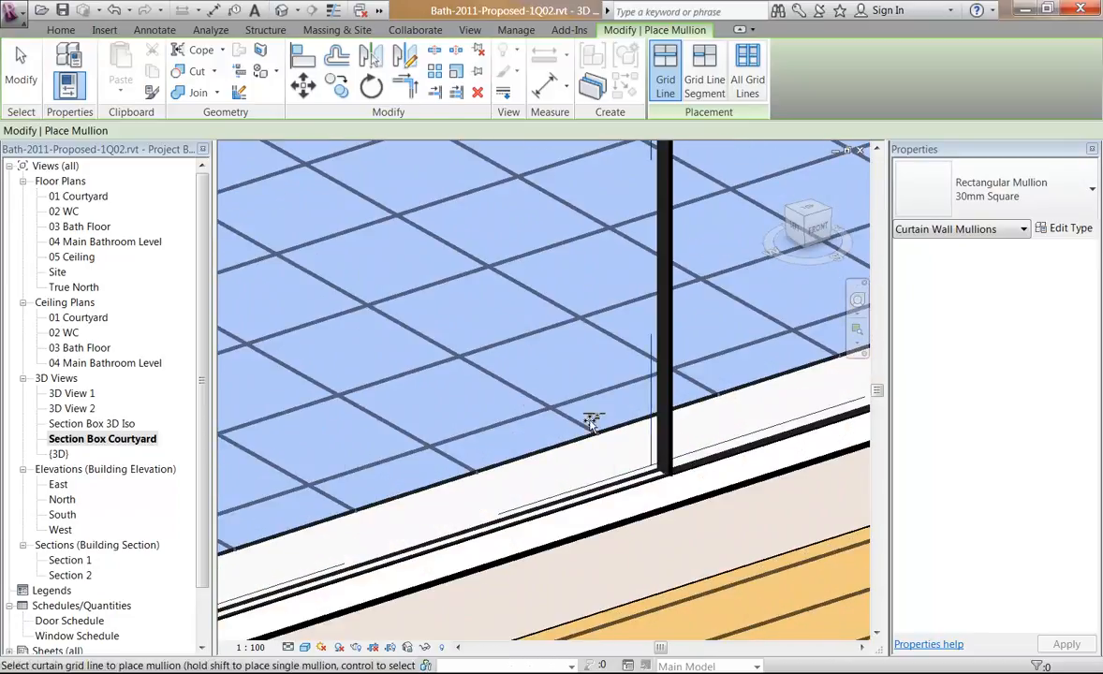
pyautogui.click(654, 387)
pyautogui.scroll(-4, 492, 423)
pyautogui.scroll(4, 561, 418)
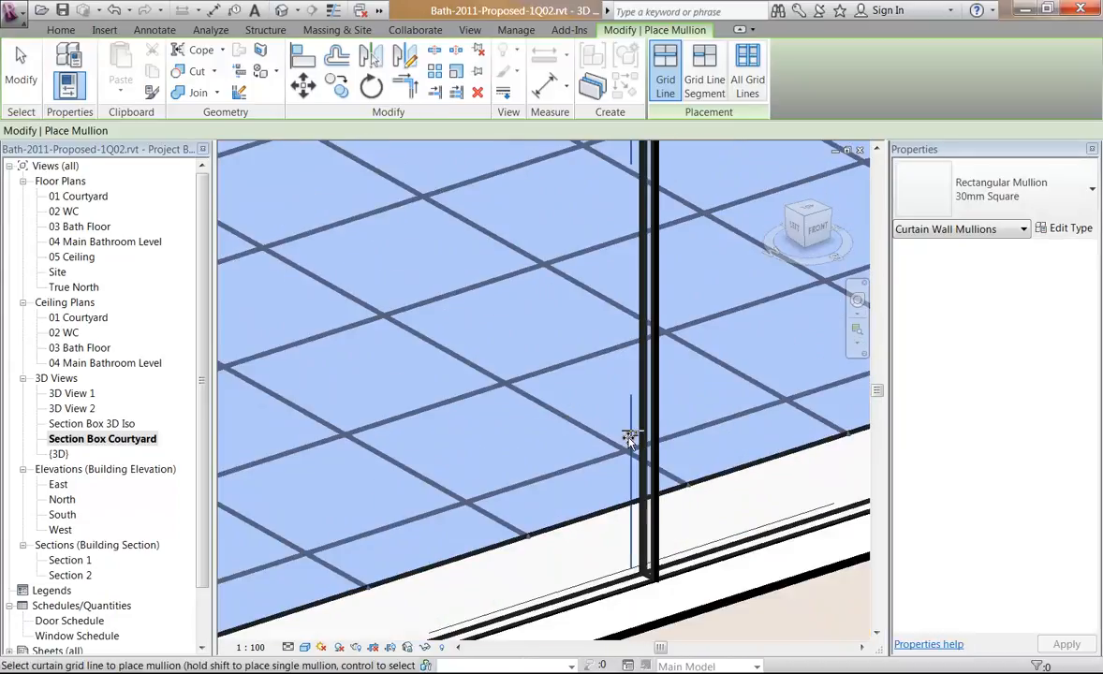
pyautogui.scroll(-4, 590, 370)
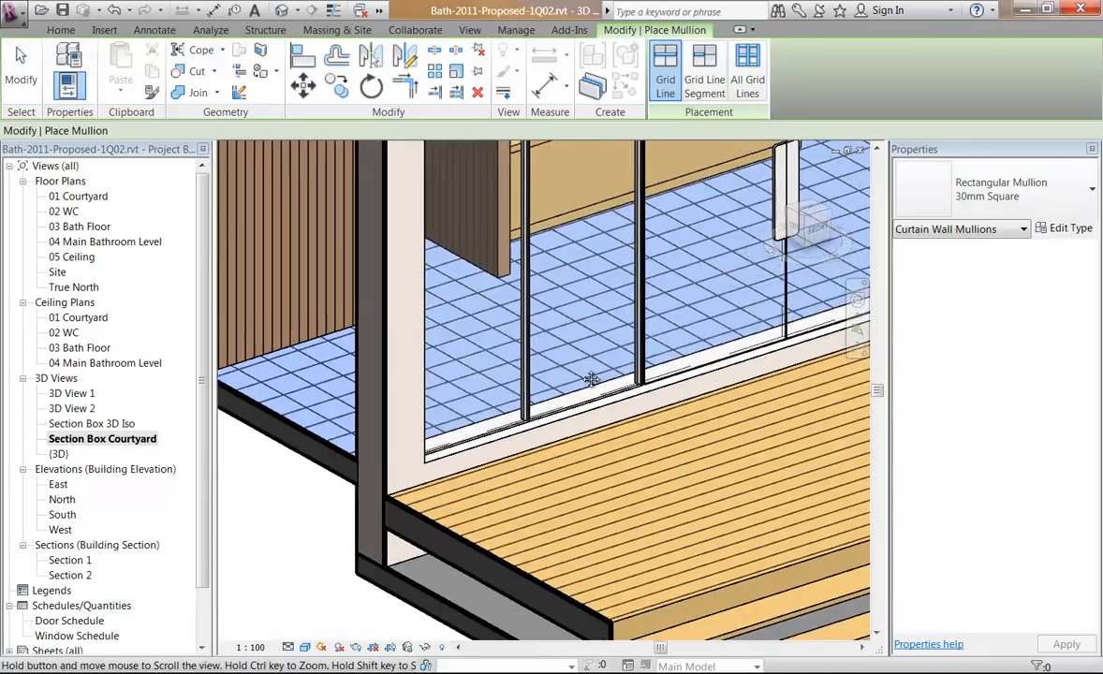
pyautogui.moveTo(591, 378); pyautogui.dragTo(508, 442, button='middle')
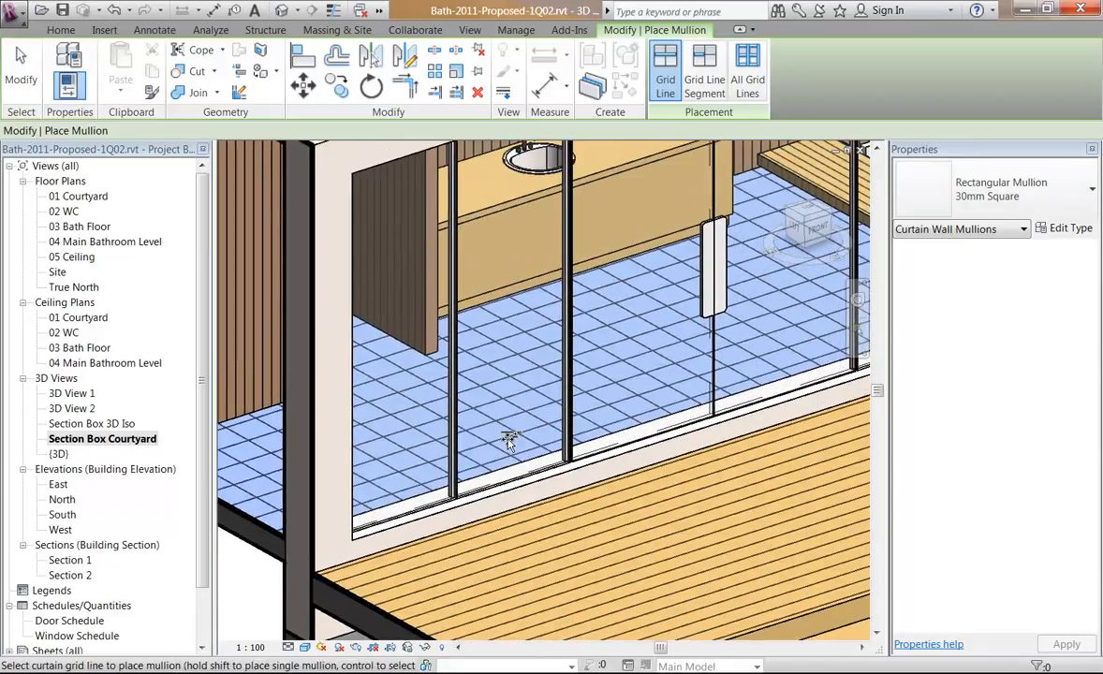
pyautogui.scroll(-1, 676, 373)
pyautogui.moveTo(678, 373); pyautogui.dragTo(500, 446, button='middle')
pyautogui.scroll(-4, 518, 438)
pyautogui.press('Escape')
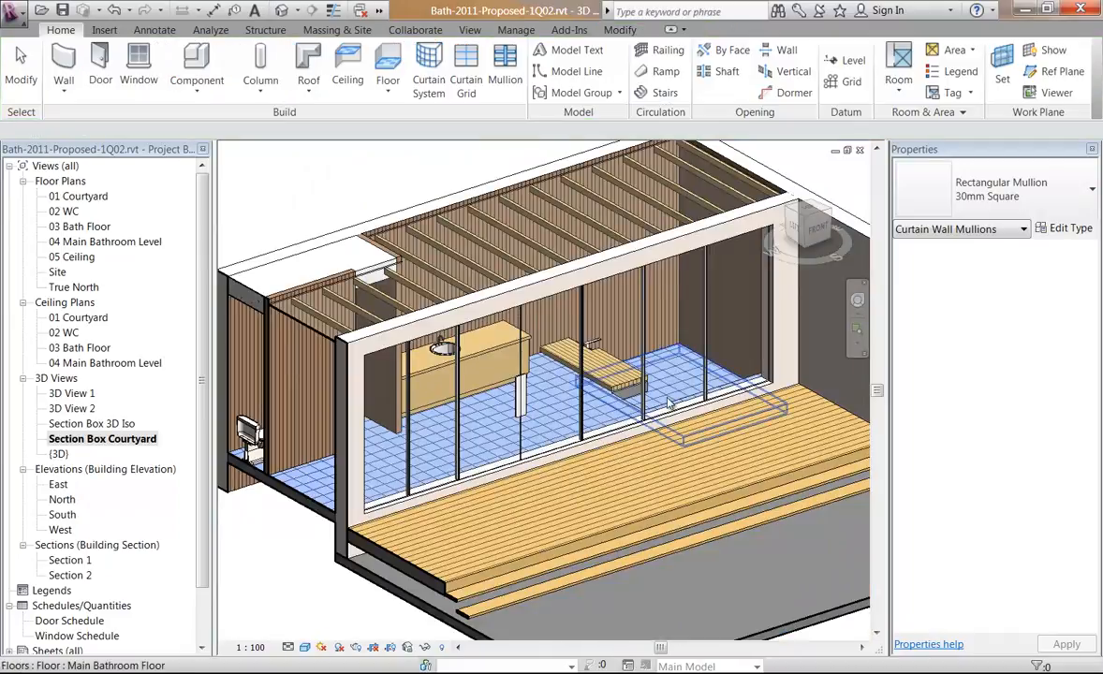
# In the 04 Main Bathroom Level floor plan, set the offset of the Glazed system panel type to 0.
pyautogui.scroll(3, 543, 446)
pyautogui.scroll(6, 587, 452)
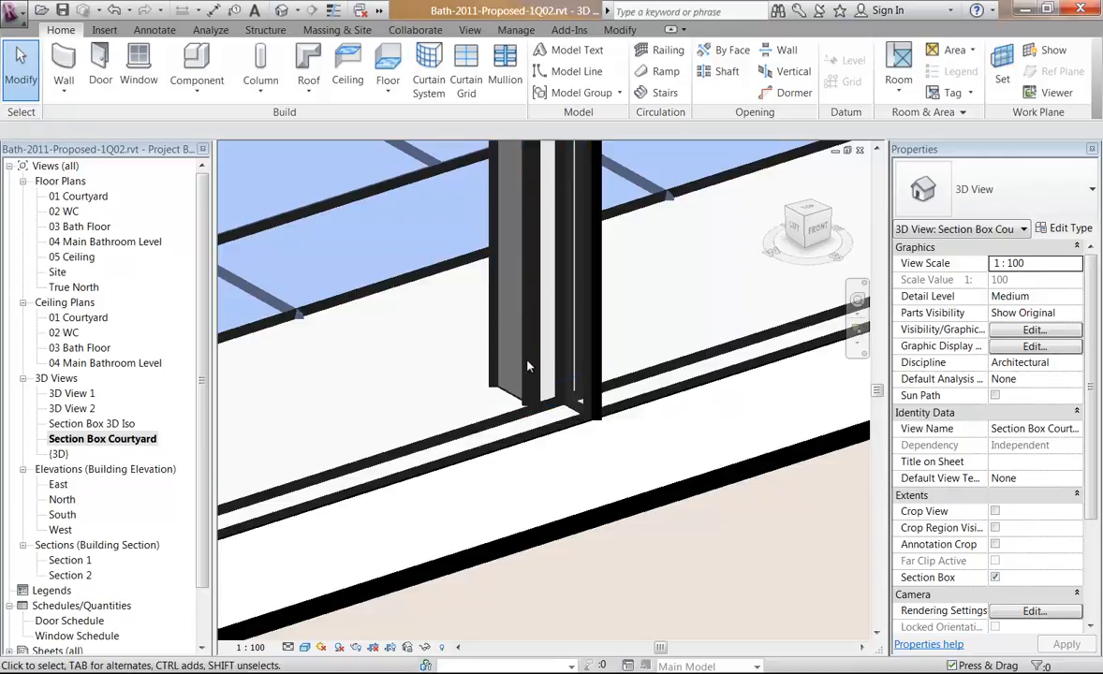
pyautogui.doubleClick(87, 243)
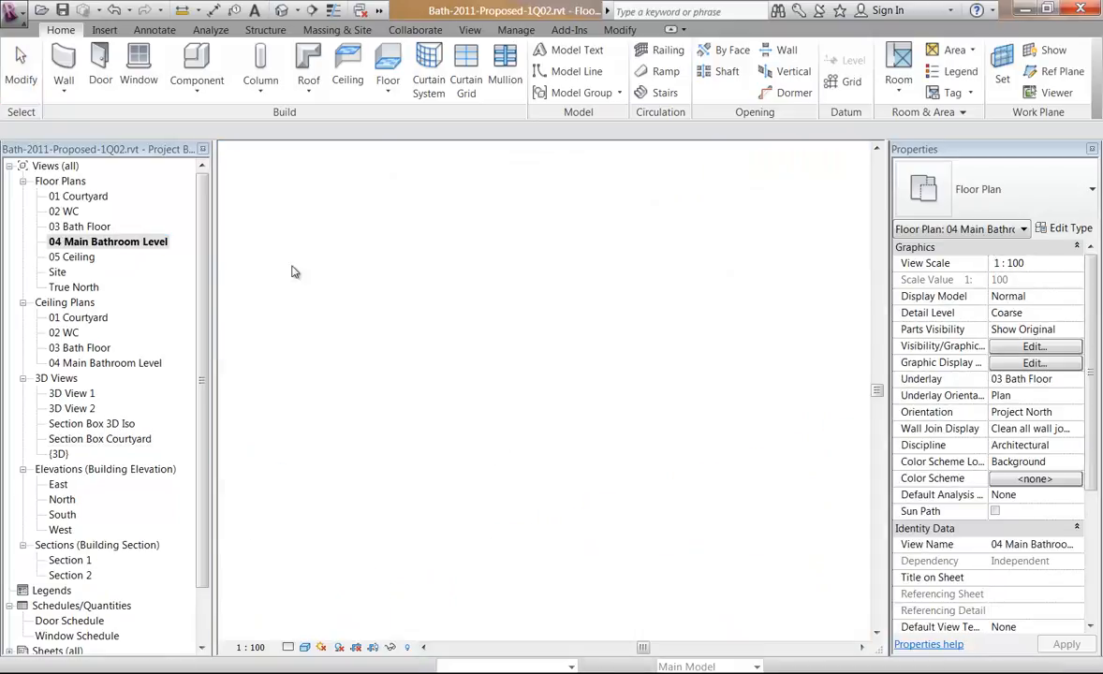
pyautogui.scroll(6, 503, 352)
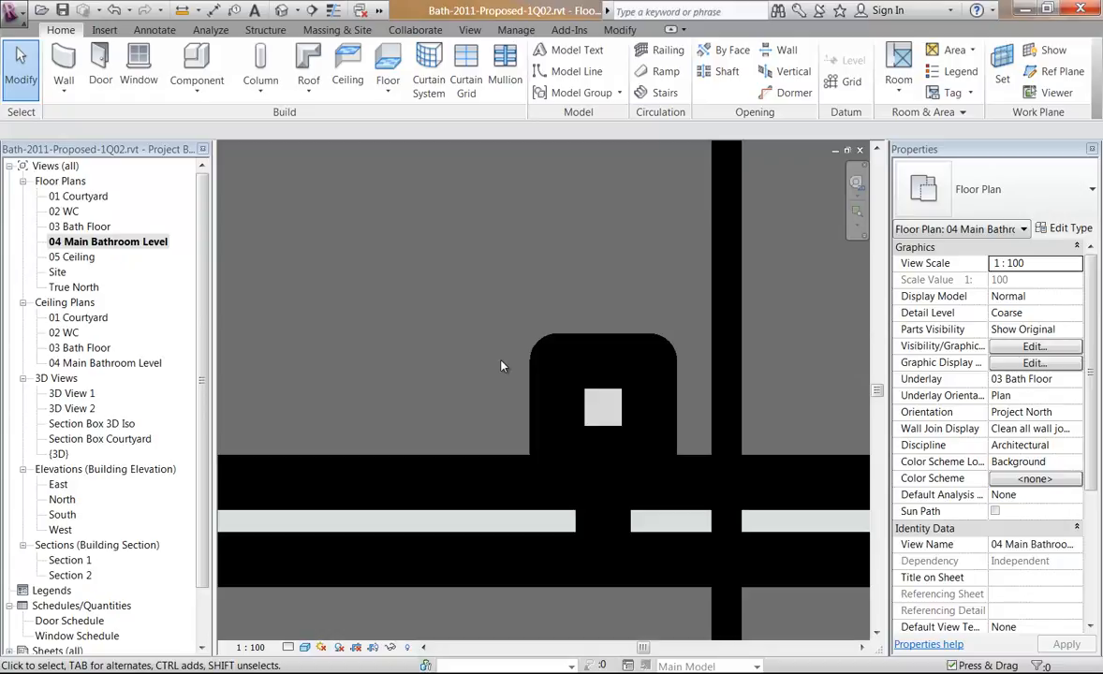
pyautogui.scroll(-4, 501, 366)
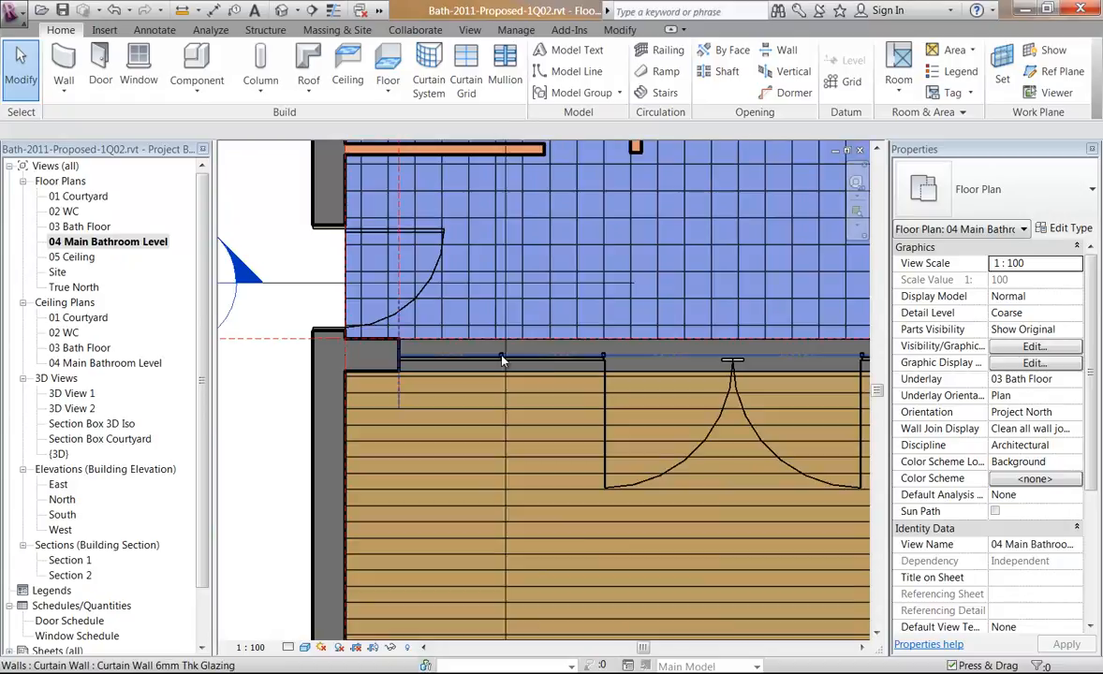
pyautogui.moveTo(494, 376); pyautogui.dragTo(423, 374, button='middle')
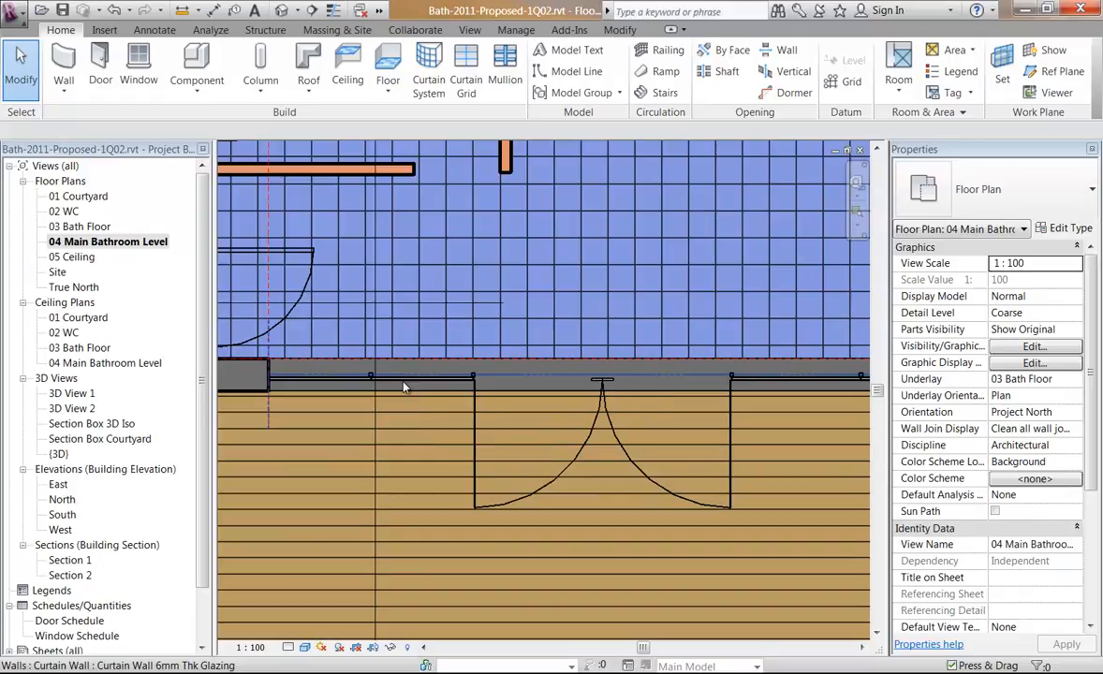
pyautogui.press('Tab')
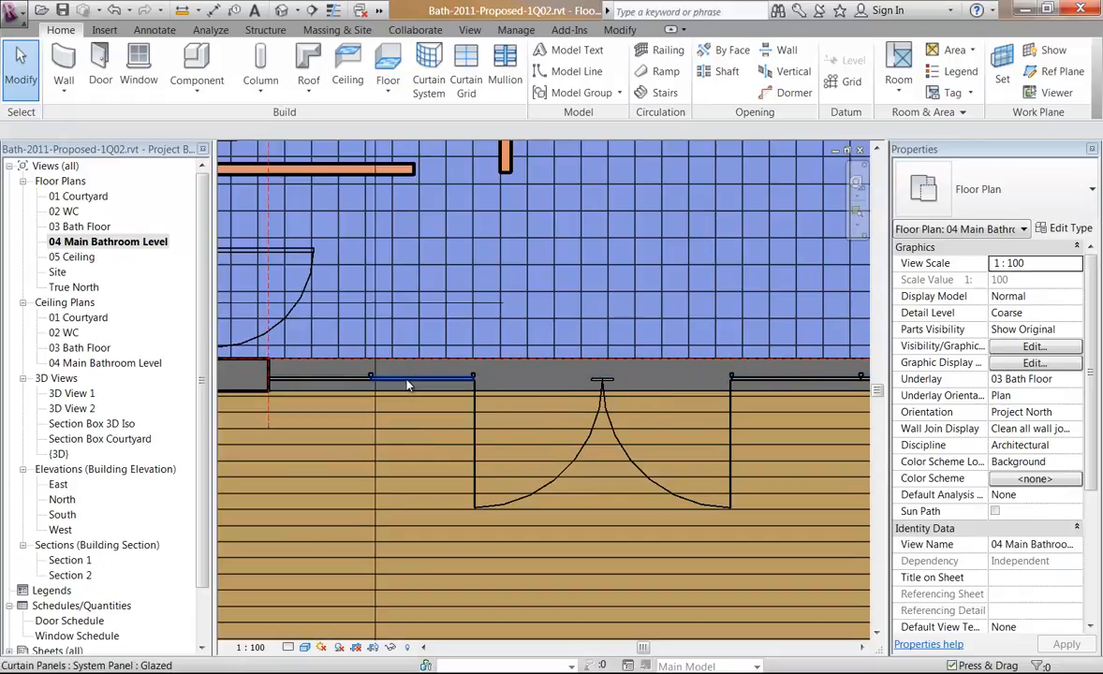
pyautogui.click(409, 383)
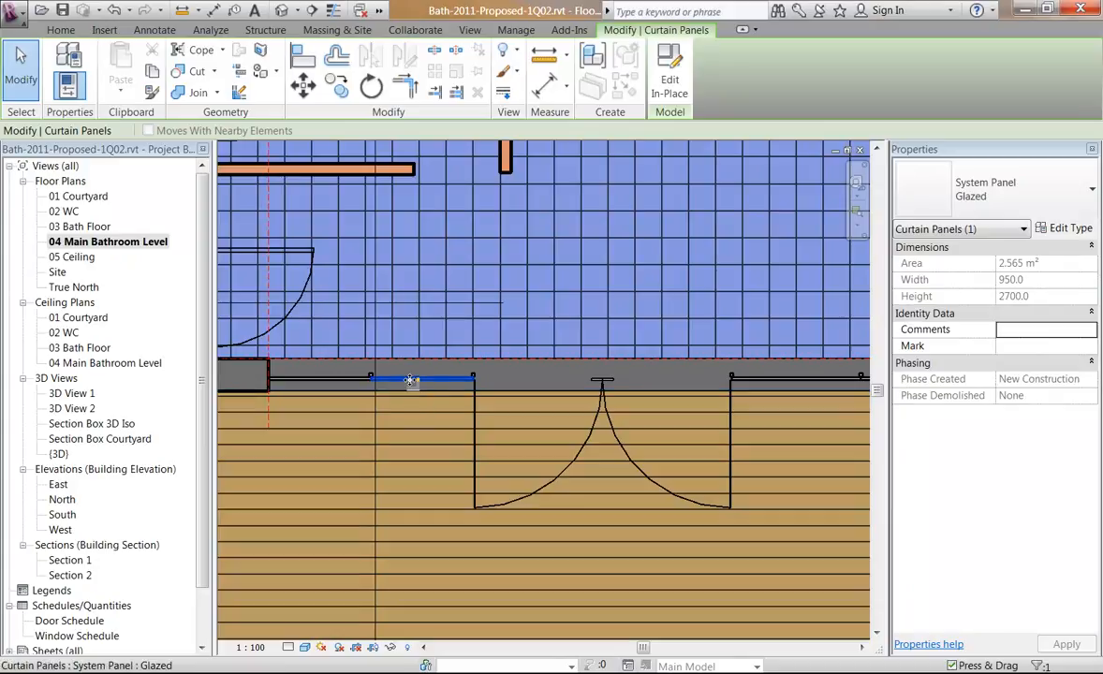
pyautogui.click(1065, 227)
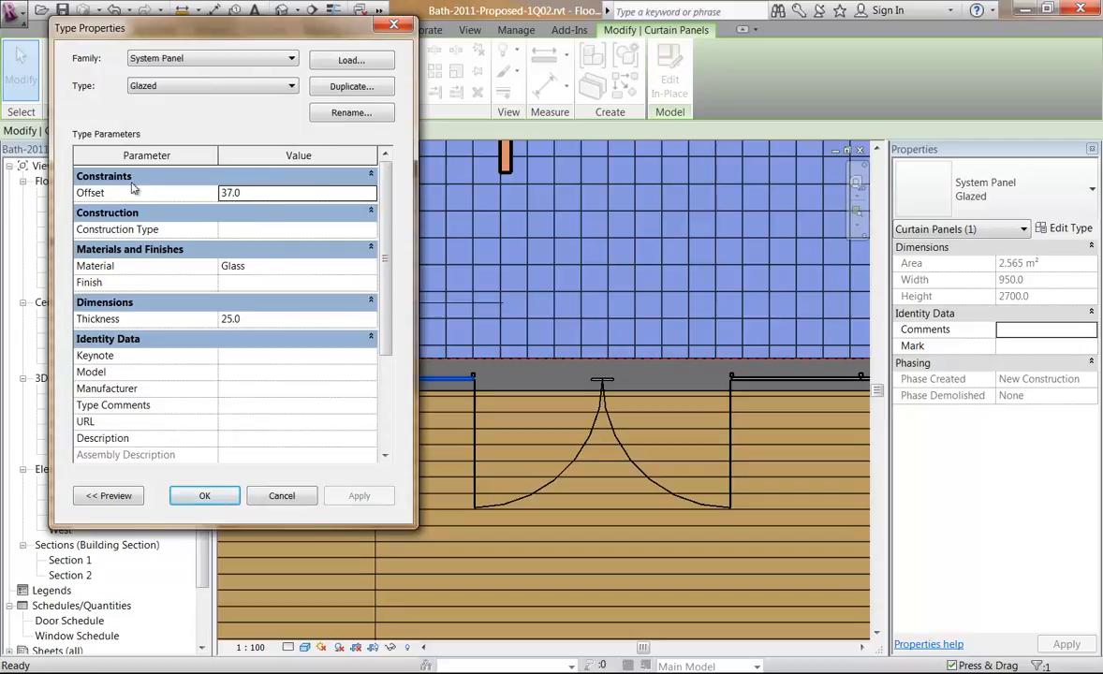
pyautogui.click(290, 192)
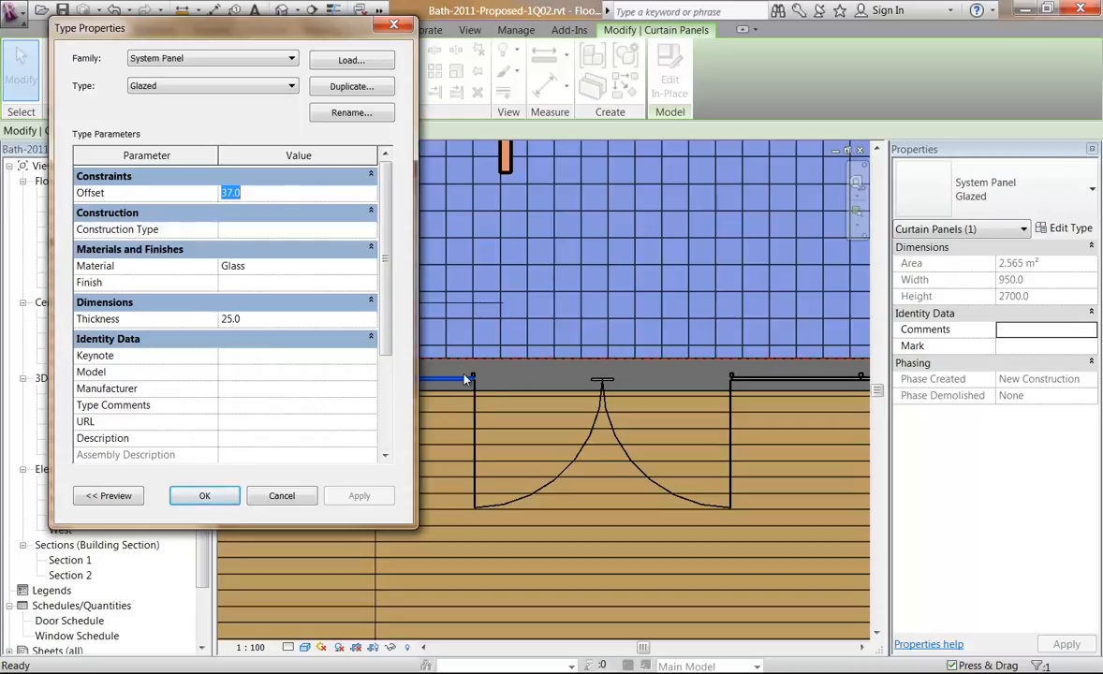
pyautogui.write('0')
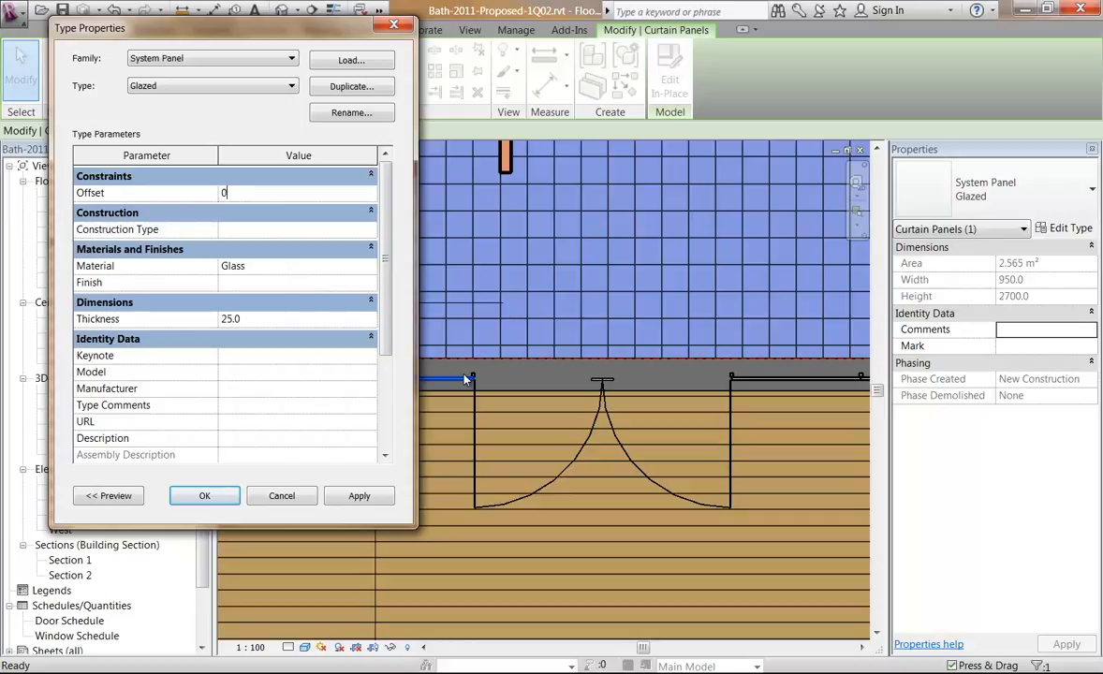
pyautogui.click(225, 496)
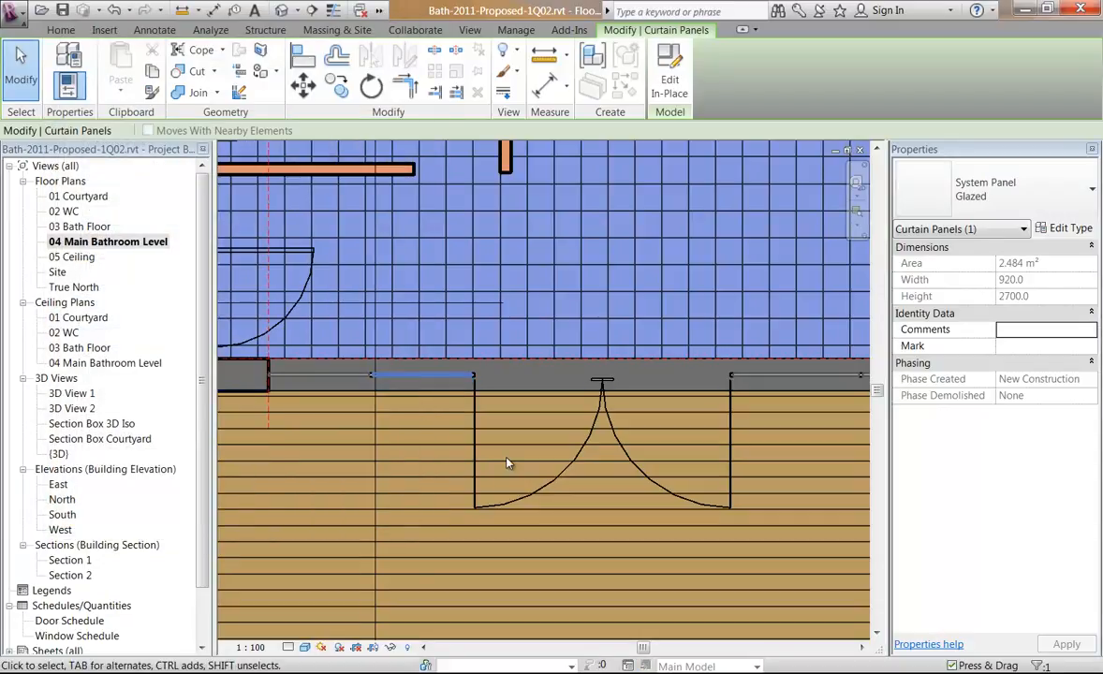
# Set the offset of the door type Door - Single Glass - Push plate (AUS) to 40.
pyautogui.scroll(6, 374, 385)
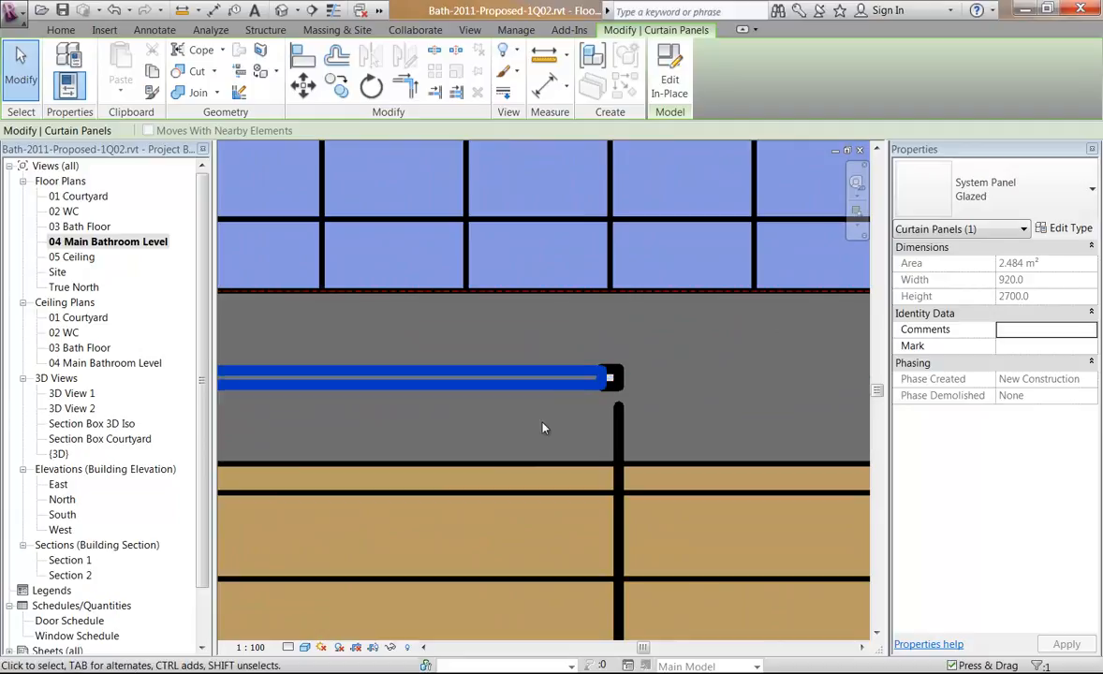
pyautogui.scroll(-4, 547, 428)
pyautogui.click(661, 410)
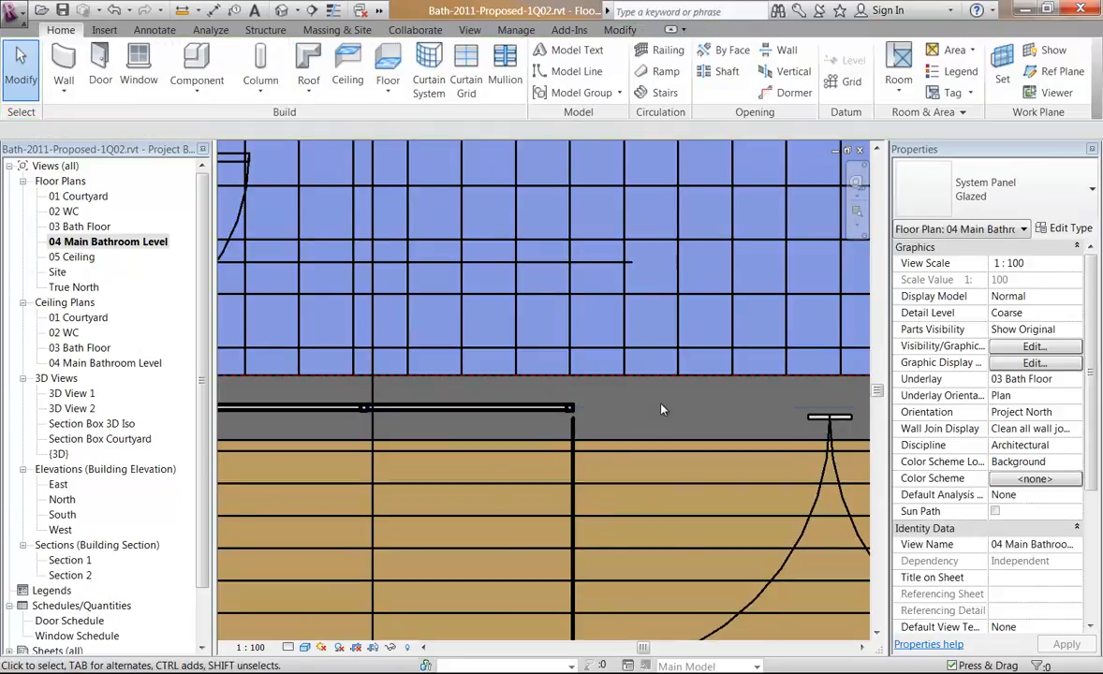
pyautogui.scroll(4, 580, 415)
pyautogui.click(567, 435)
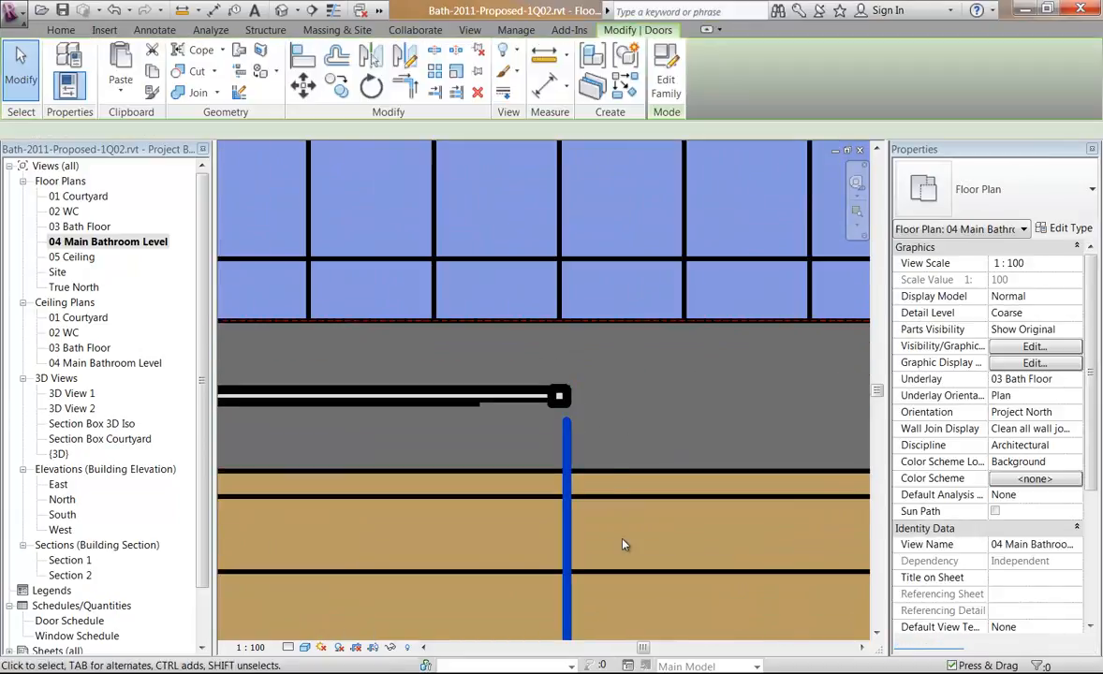
pyautogui.click(1067, 229)
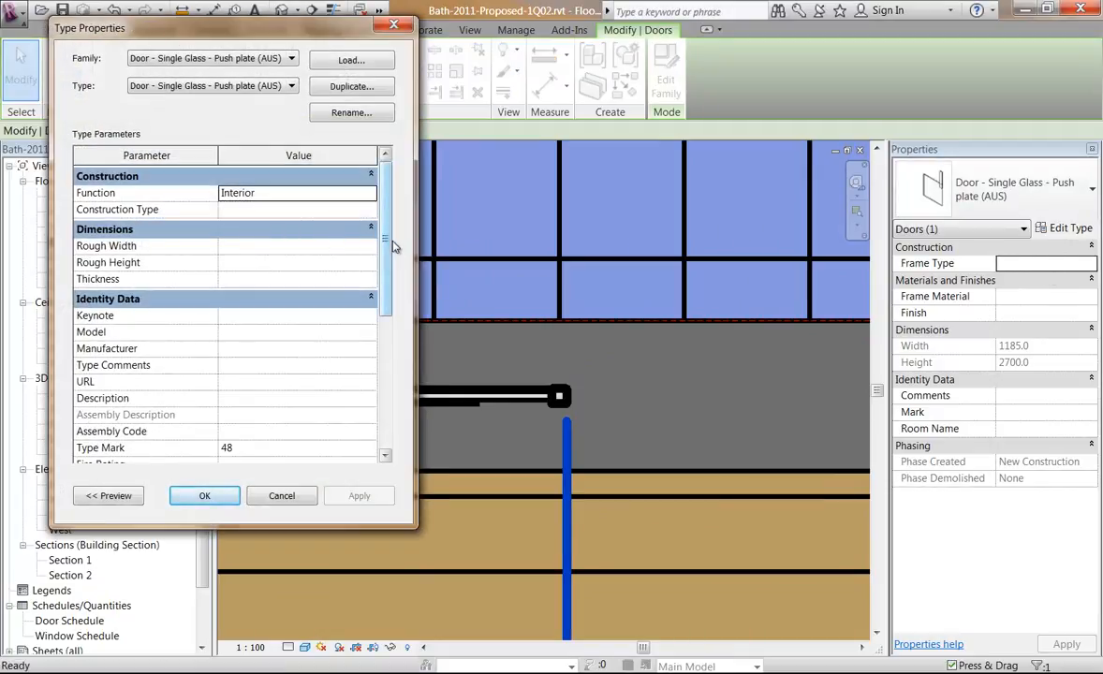
pyautogui.moveTo(389, 257); pyautogui.dragTo(394, 396)
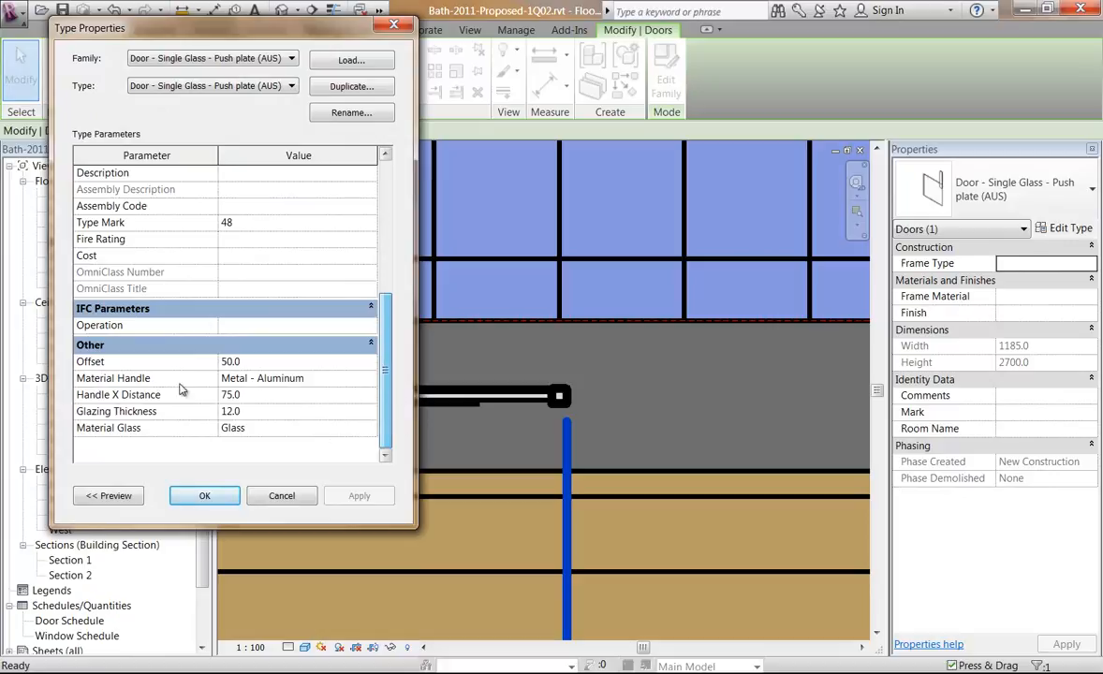
pyautogui.click(274, 363)
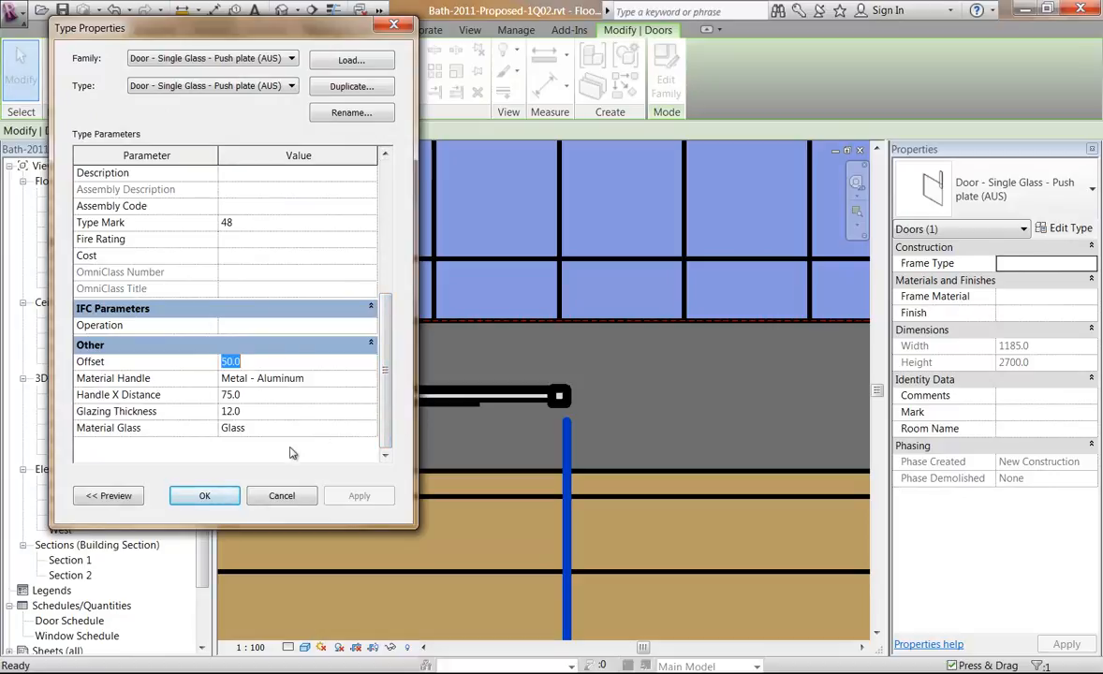
pyautogui.write('4')
pyautogui.click(199, 496)
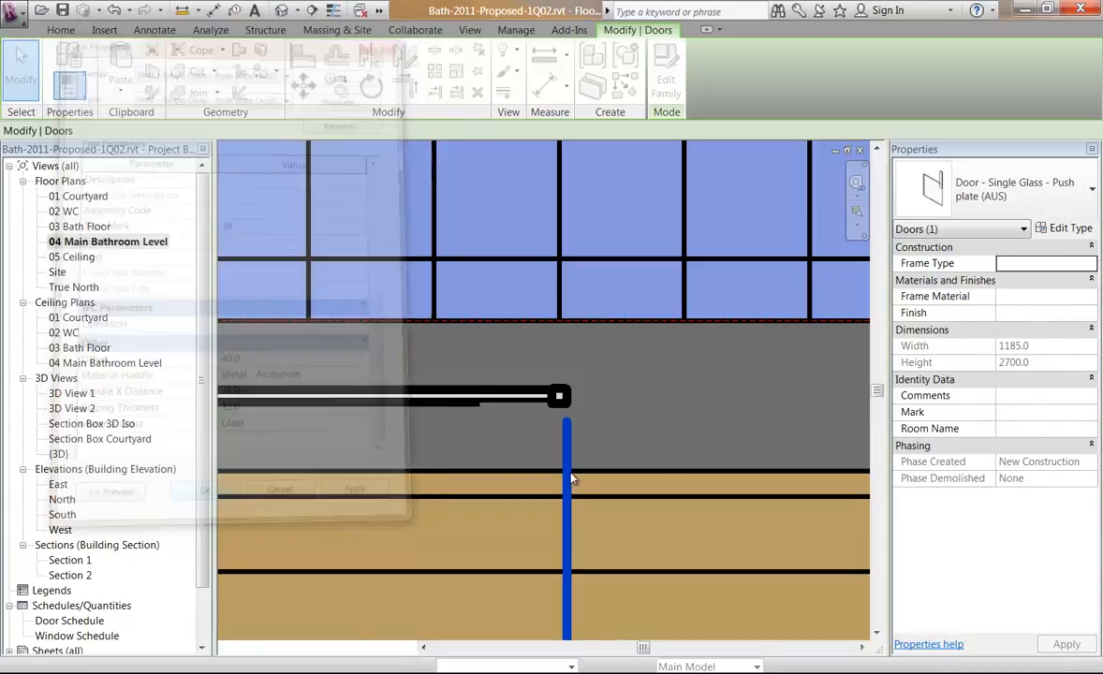
pyautogui.scroll(-5, 569, 439)
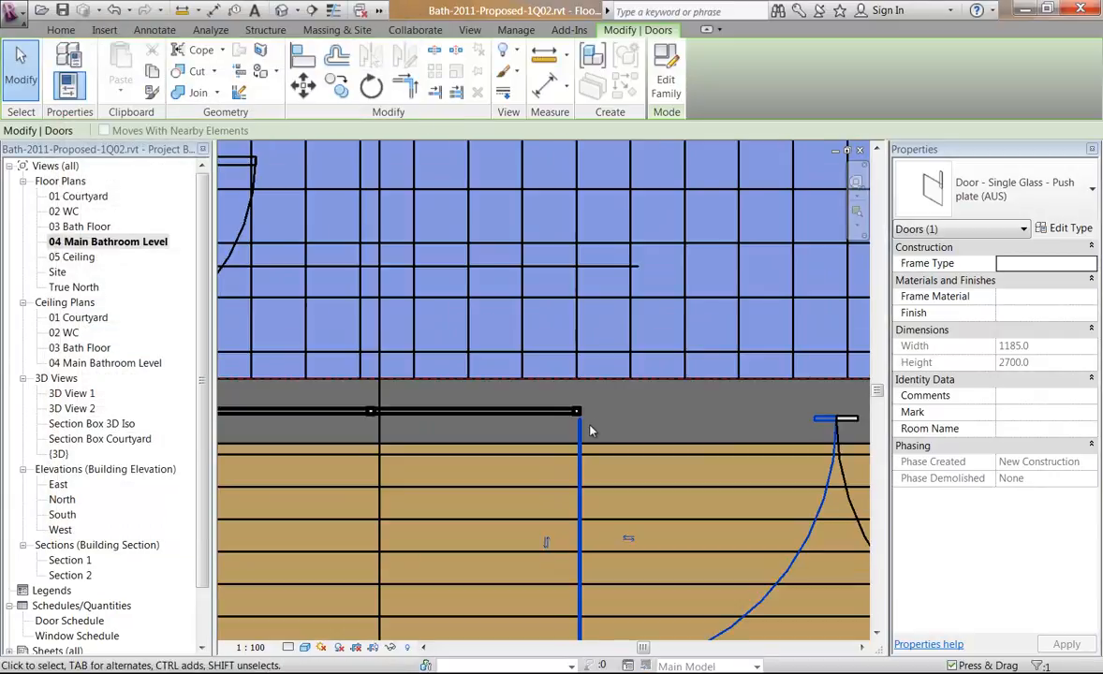
pyautogui.scroll(2, 623, 422)
pyautogui.moveTo(622, 422); pyautogui.dragTo(585, 416, button='middle')
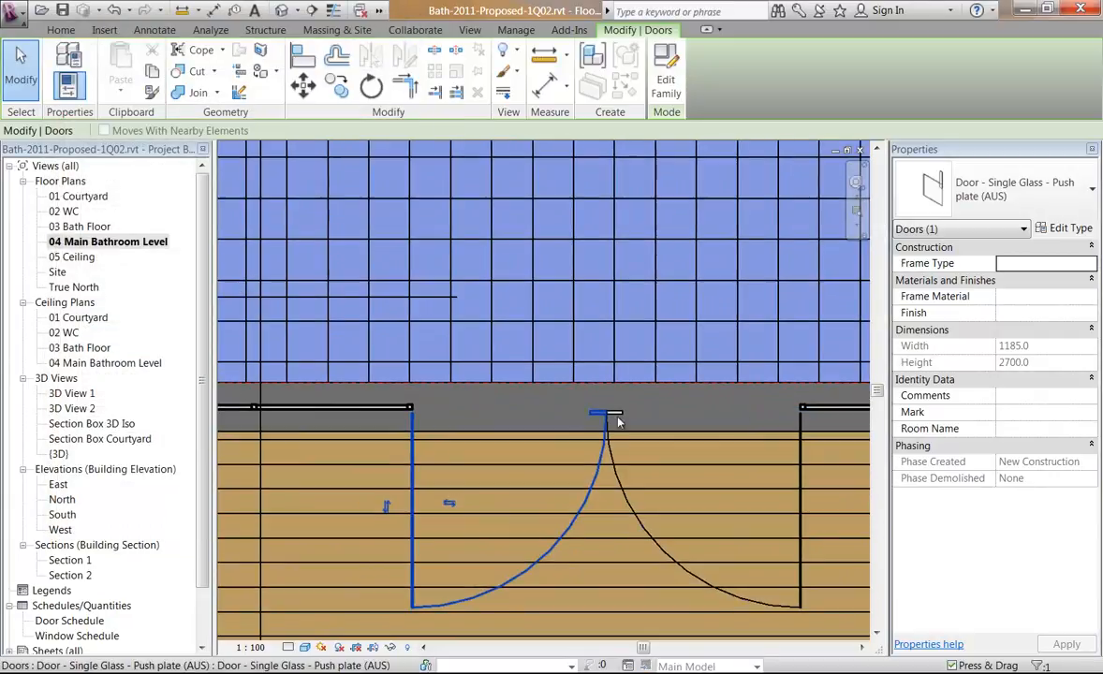
pyautogui.click(827, 430)
# Examine the glass doors and their push plates in the floor plan and in 3D View 2.
pyautogui.scroll(-3, 827, 433)
pyautogui.moveTo(827, 433); pyautogui.dragTo(790, 423, button='middle')
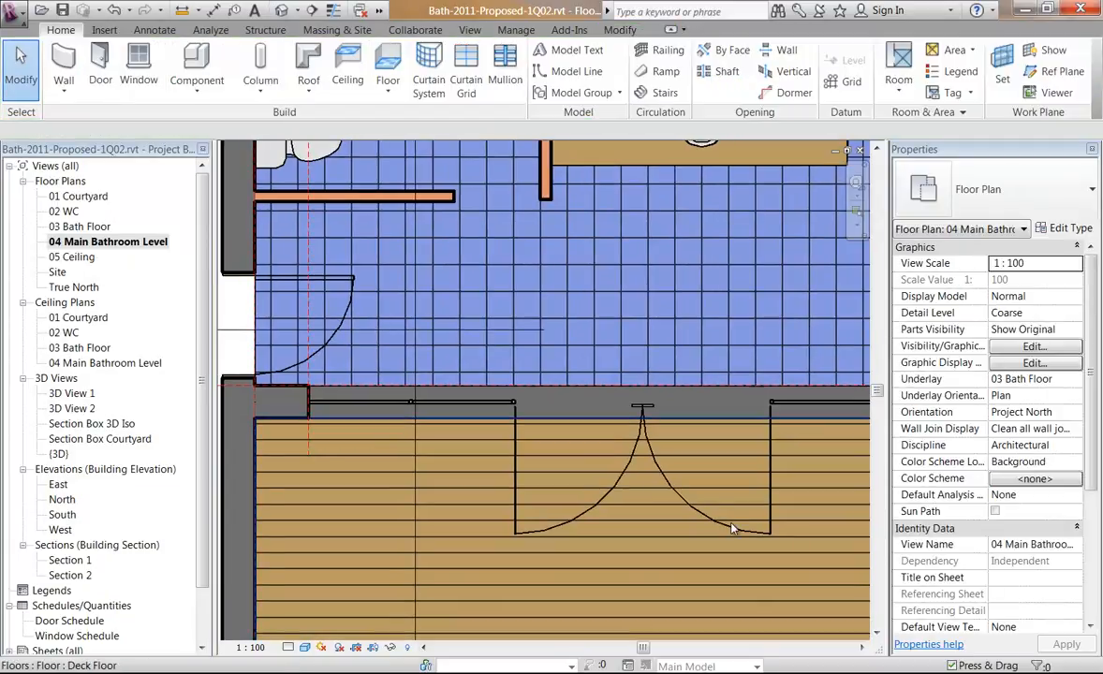
pyautogui.scroll(-2, 722, 500)
pyautogui.moveTo(722, 500); pyautogui.dragTo(615, 440, button='middle')
pyautogui.scroll(1, 562, 390)
pyautogui.scroll(8, 560, 390)
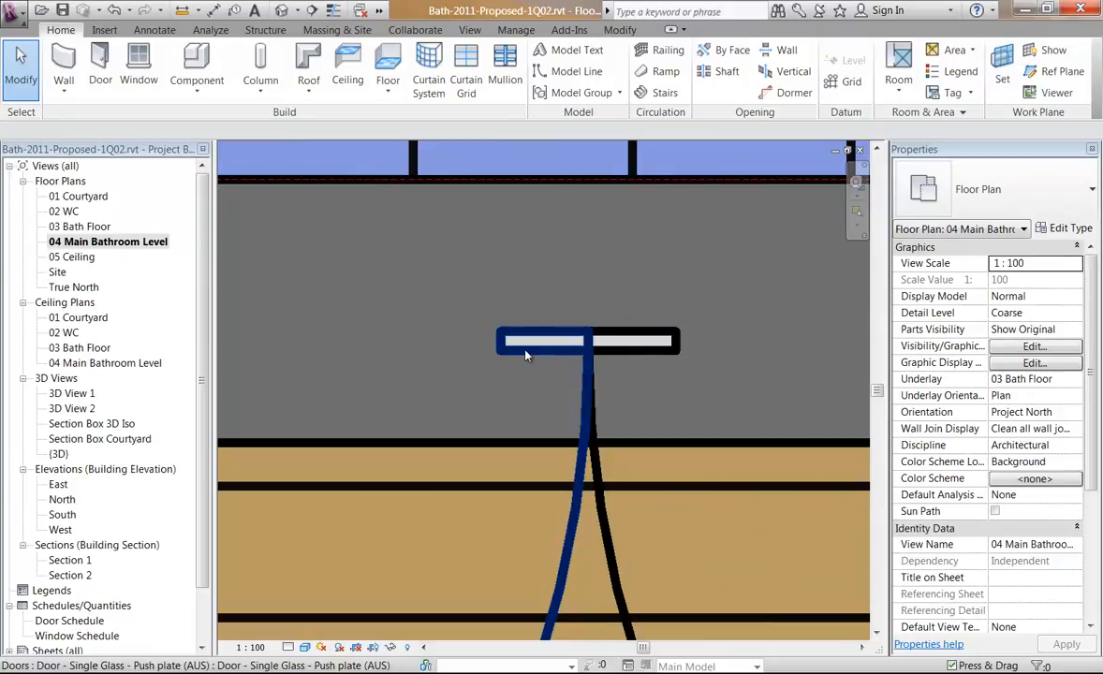
pyautogui.scroll(-6, 483, 319)
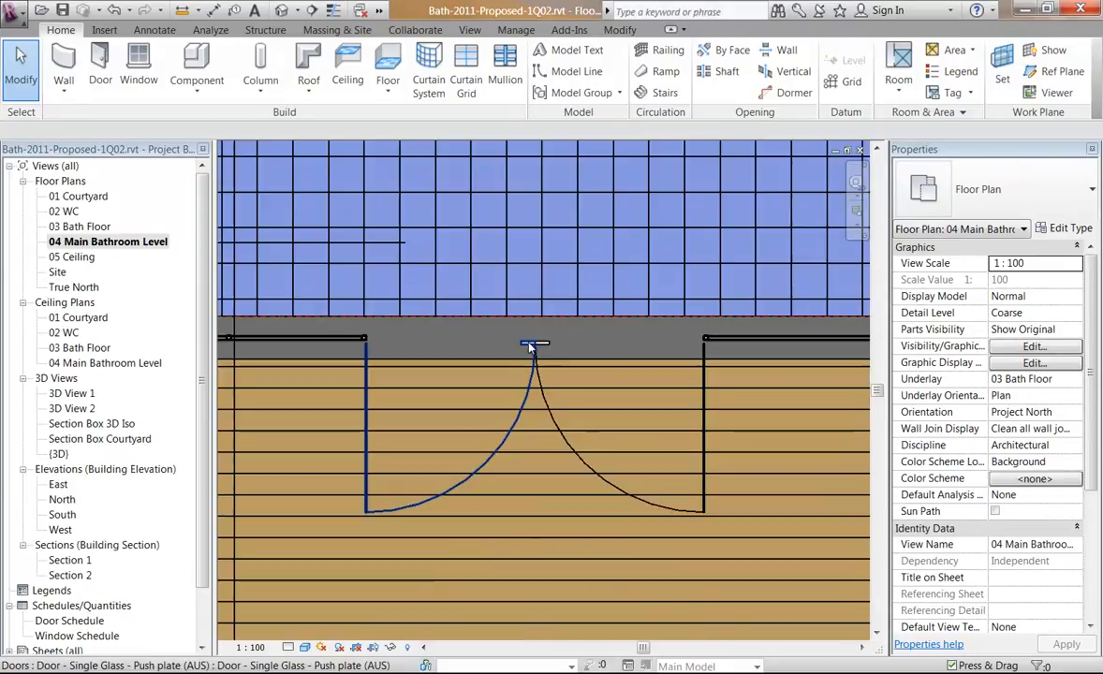
pyautogui.scroll(-3, 487, 390)
pyautogui.doubleClick(86, 408)
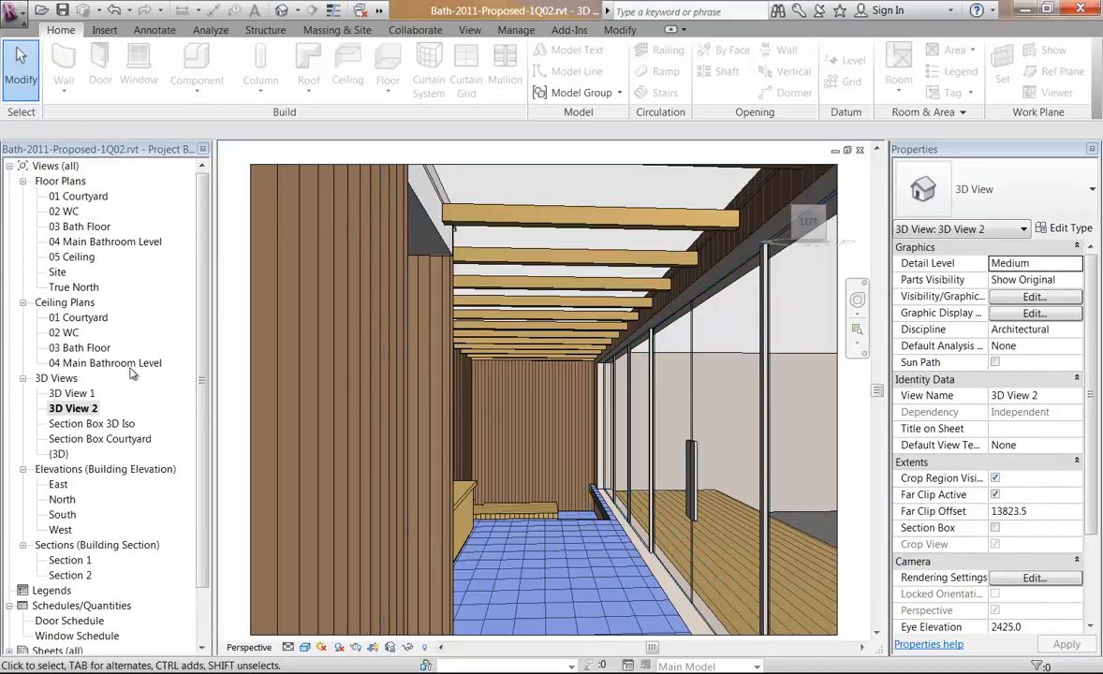
# Examine the glazed panels and mullions along the curtain wall in the 04 Main Bathroom Level floor plan and in 3D View 2.
pyautogui.doubleClick(79, 242)
pyautogui.scroll(6, 355, 364)
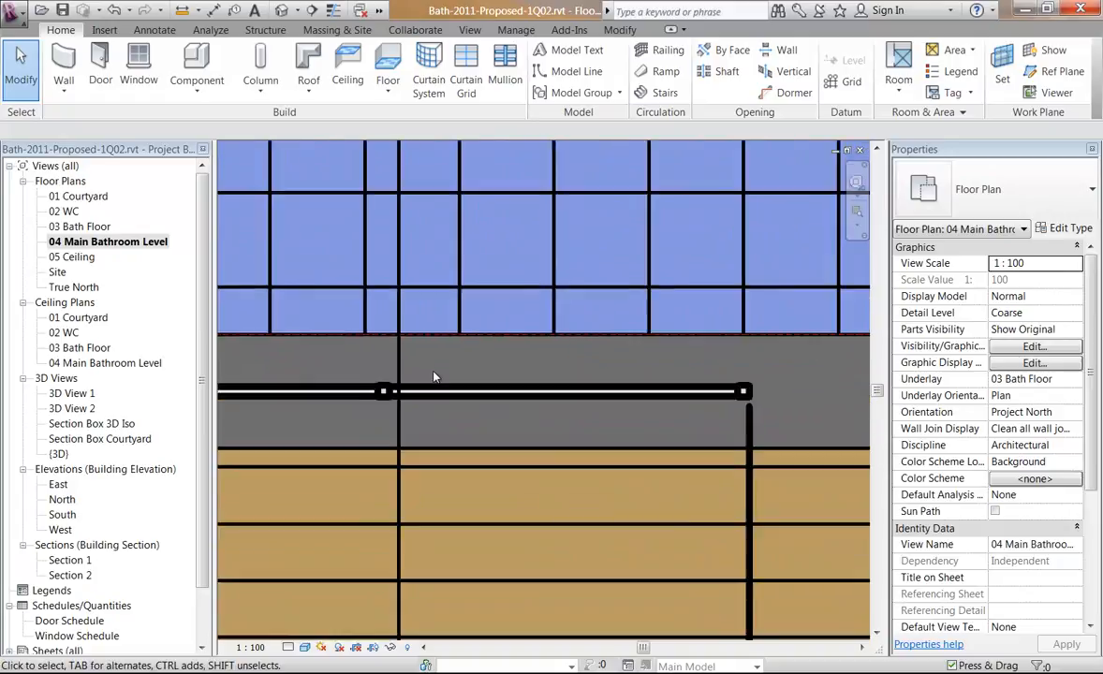
pyautogui.scroll(2, 432, 375)
pyautogui.scroll(-3, 552, 361)
pyautogui.moveTo(625, 365); pyautogui.dragTo(491, 337, button='middle')
pyautogui.scroll(-1, 646, 343)
pyautogui.moveTo(824, 347); pyautogui.dragTo(436, 337, button='middle')
pyautogui.moveTo(642, 360); pyautogui.dragTo(246, 369, button='middle')
pyautogui.doubleClick(72, 408)
pyautogui.moveTo(715, 315); pyautogui.dragTo(687, 335, button='middle')
pyautogui.scroll(-1, 688, 335)
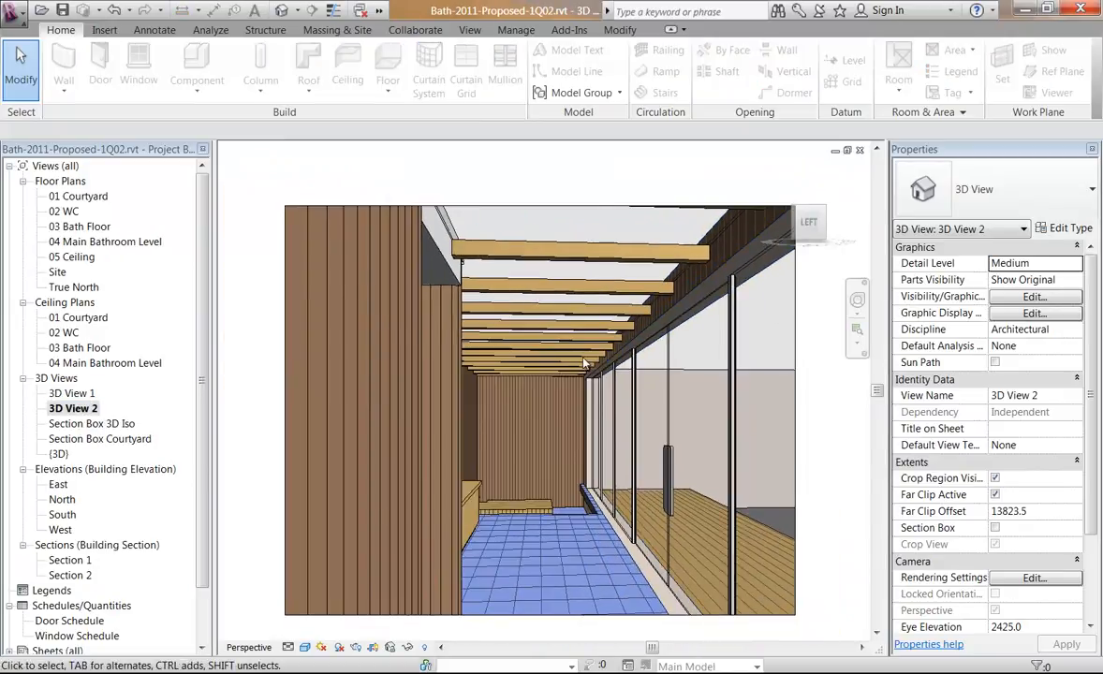
pyautogui.scroll(1, 563, 465)
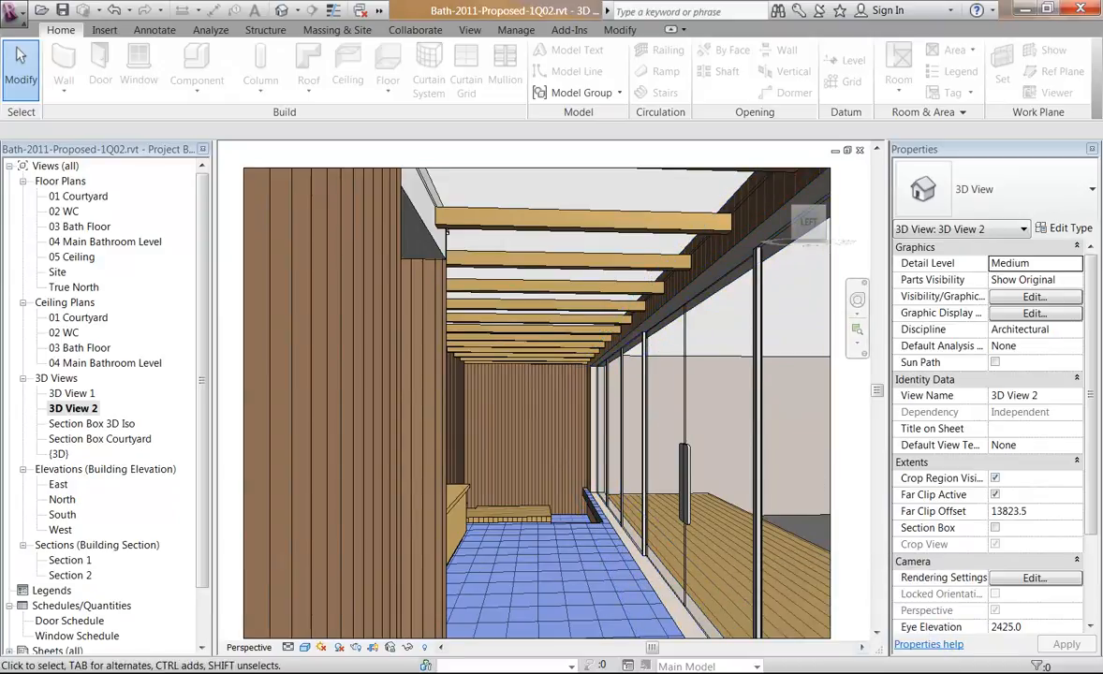
pyautogui.click(843, 670)
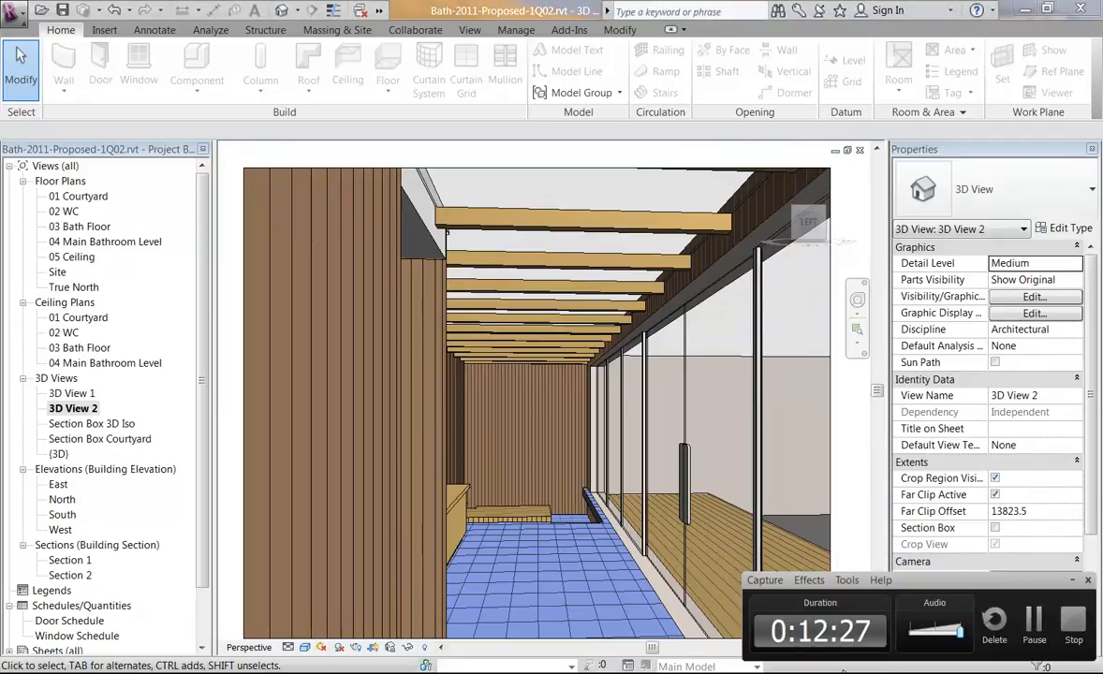